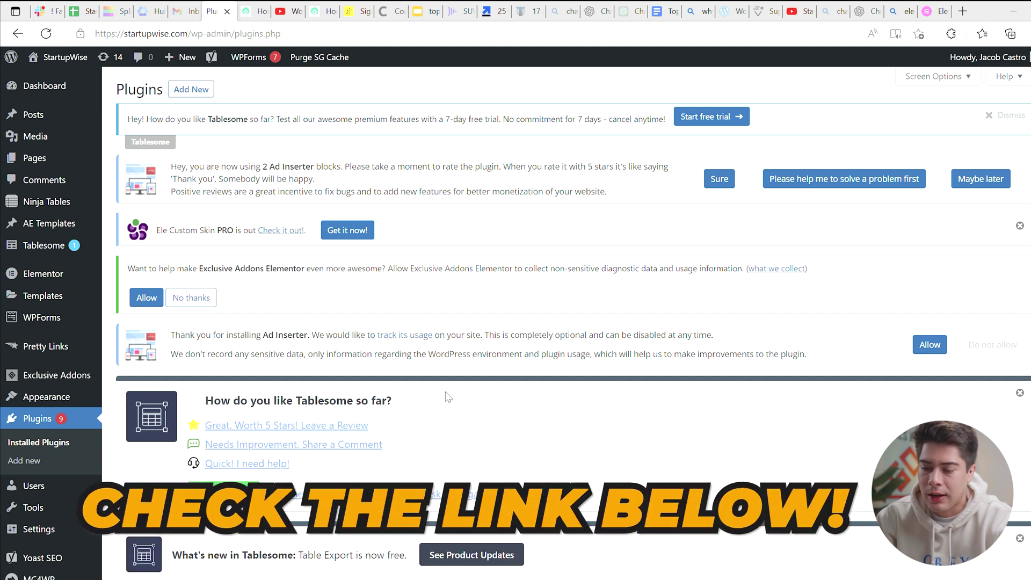
Open Elementor's settings from the admin sidebar, then reveal the Templates submenu.
{"action": "mouse_move", "coordinate": [80, 275]}
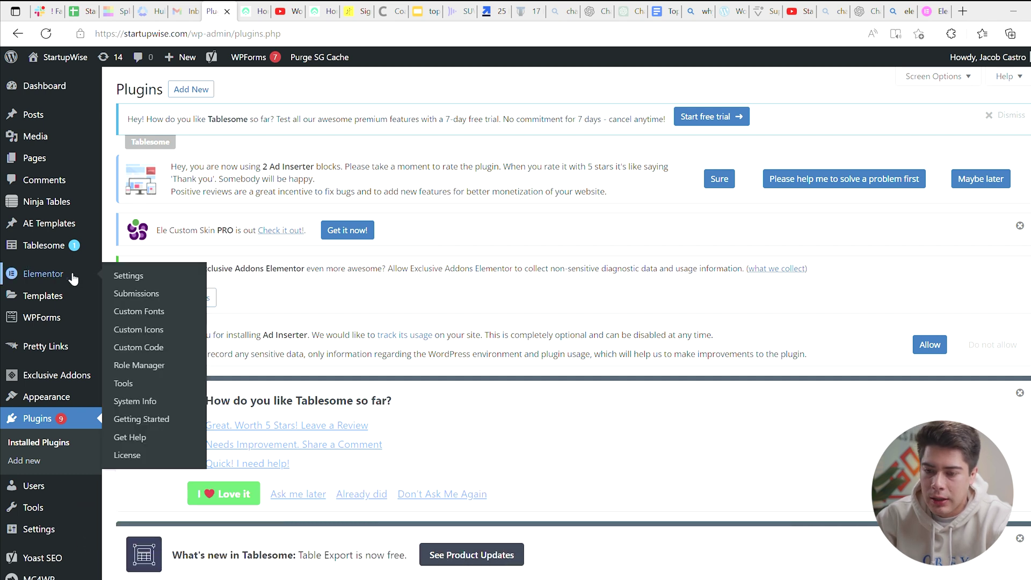
{"action": "left_click", "coordinate": [127, 456]}
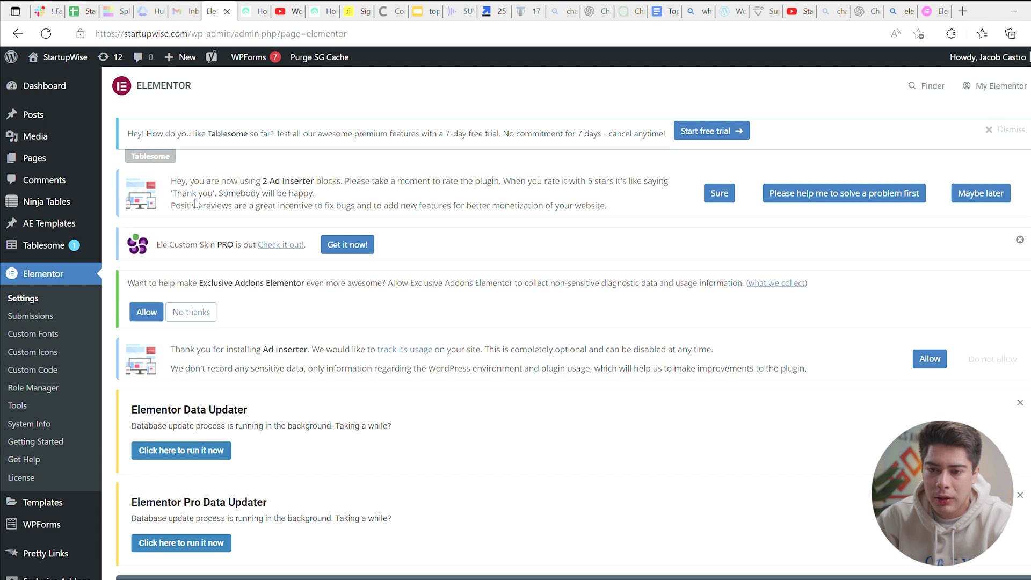
{"action": "scroll", "coordinate": [161, 210], "scroll_direction": "down", "scroll_amount": 2}
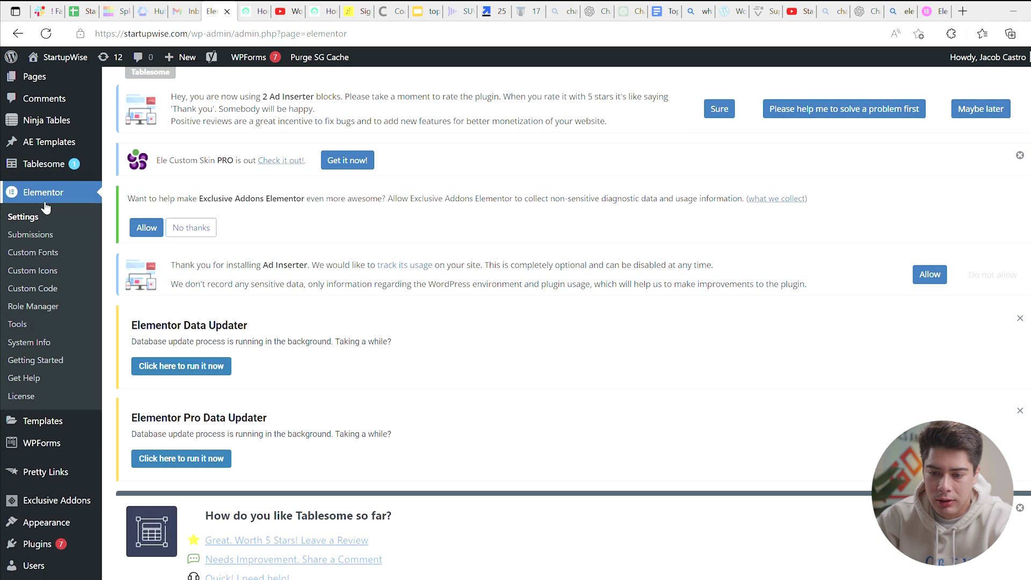
{"action": "scroll", "coordinate": [54, 215], "scroll_direction": "down", "scroll_amount": 4}
{"action": "mouse_move", "coordinate": [46, 230]}
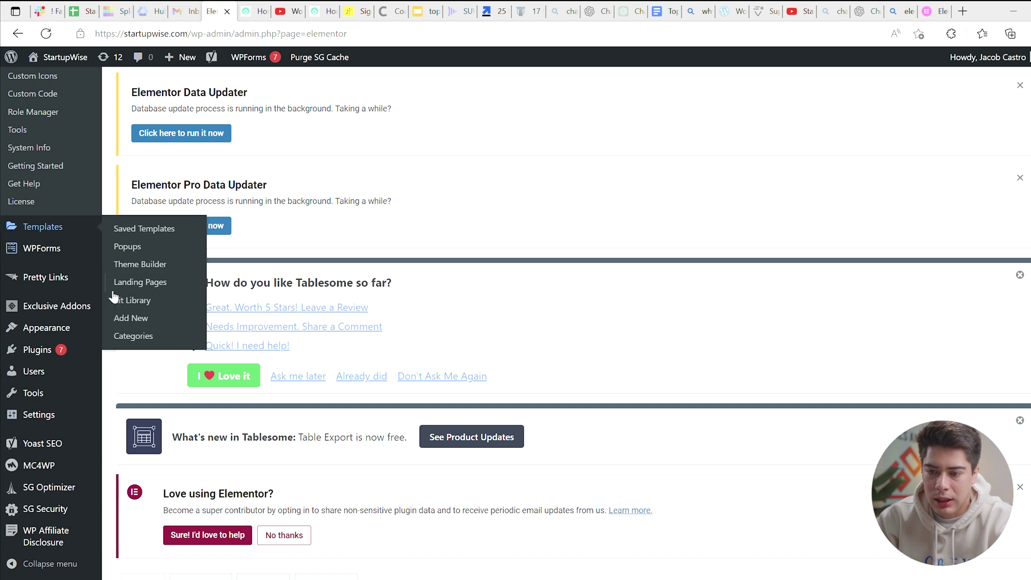
Create a Single Post template for Posts named 'Example blog template'.
{"action": "left_click", "coordinate": [130, 319]}
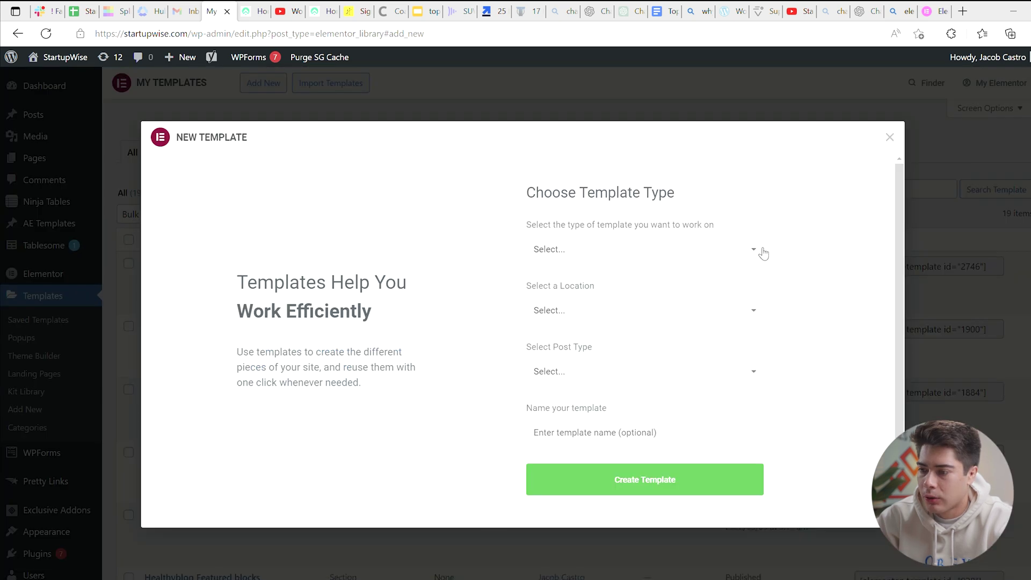
{"action": "left_click", "coordinate": [757, 251]}
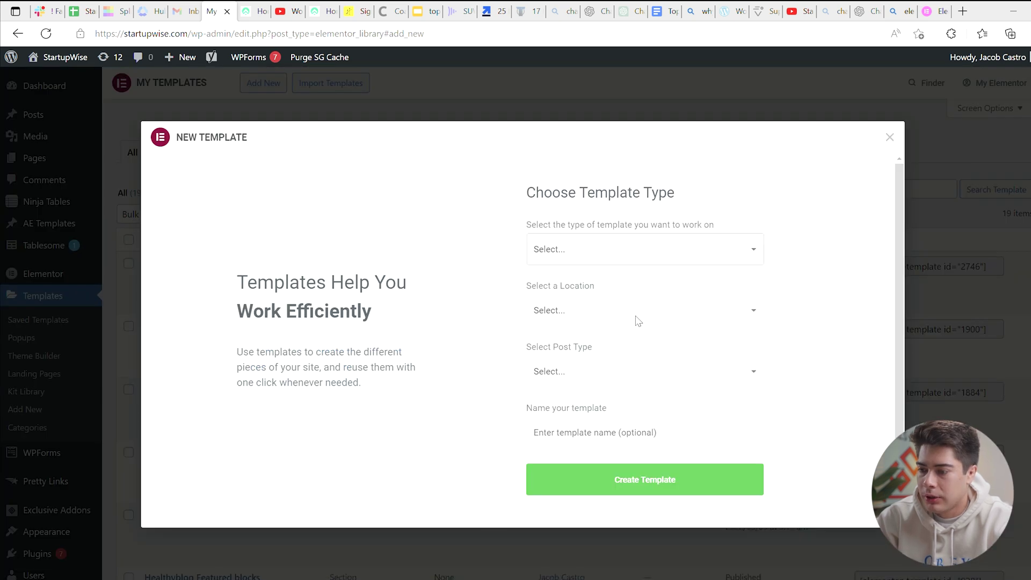
{"action": "left_click", "coordinate": [584, 420]}
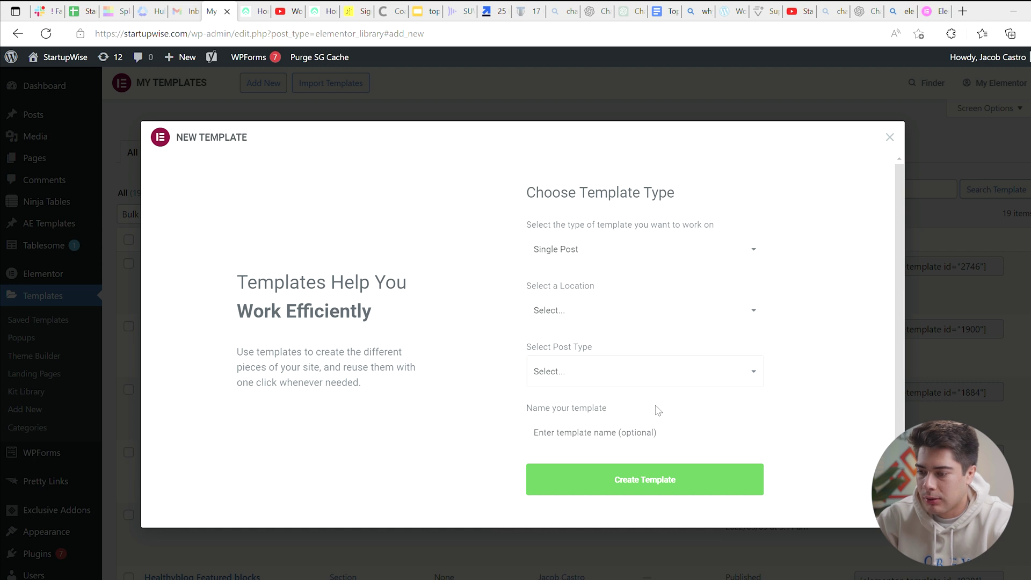
{"action": "left_click", "coordinate": [659, 410]}
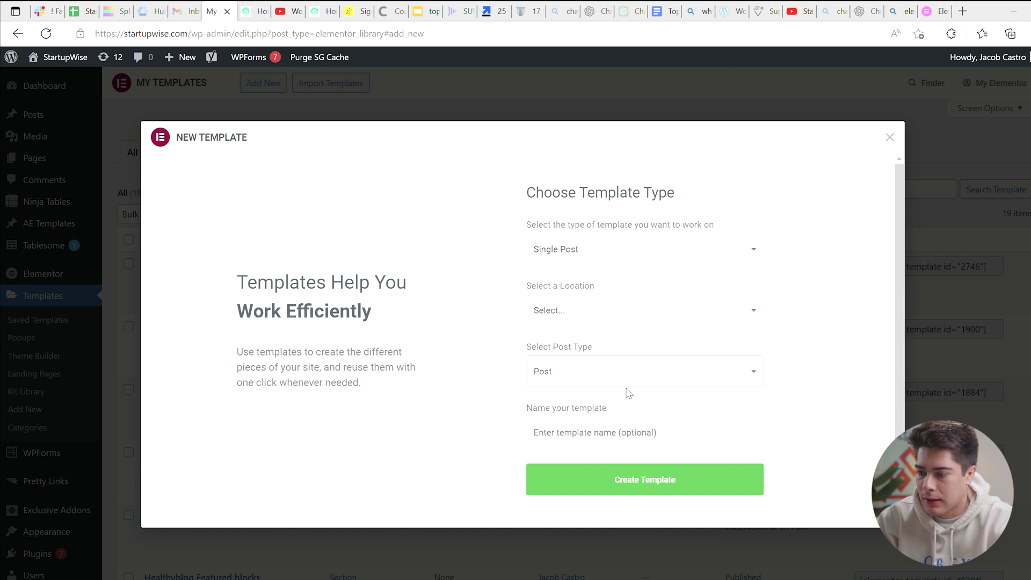
{"action": "left_click", "coordinate": [590, 439]}
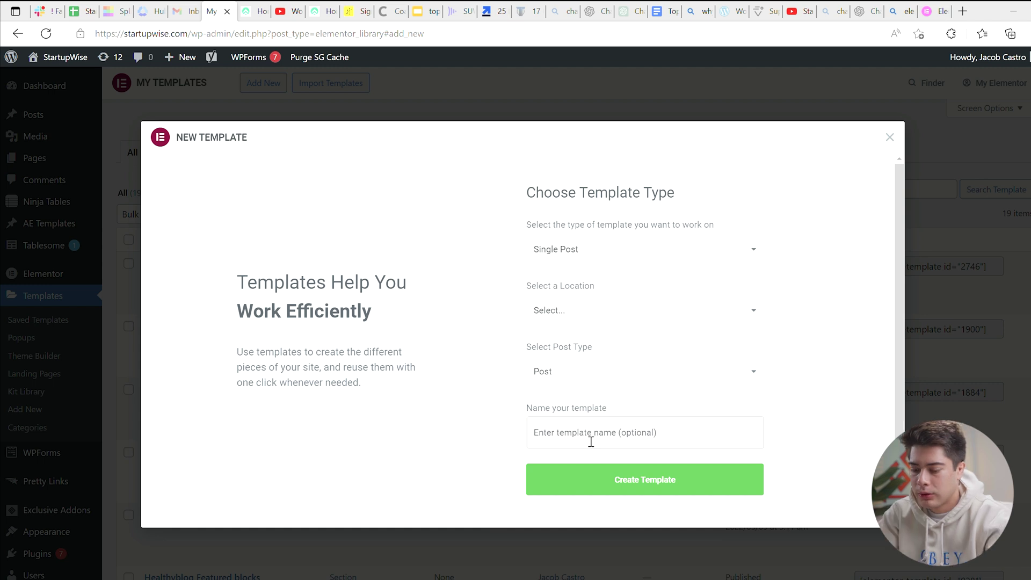
{"action": "type", "text": "Example bl"}
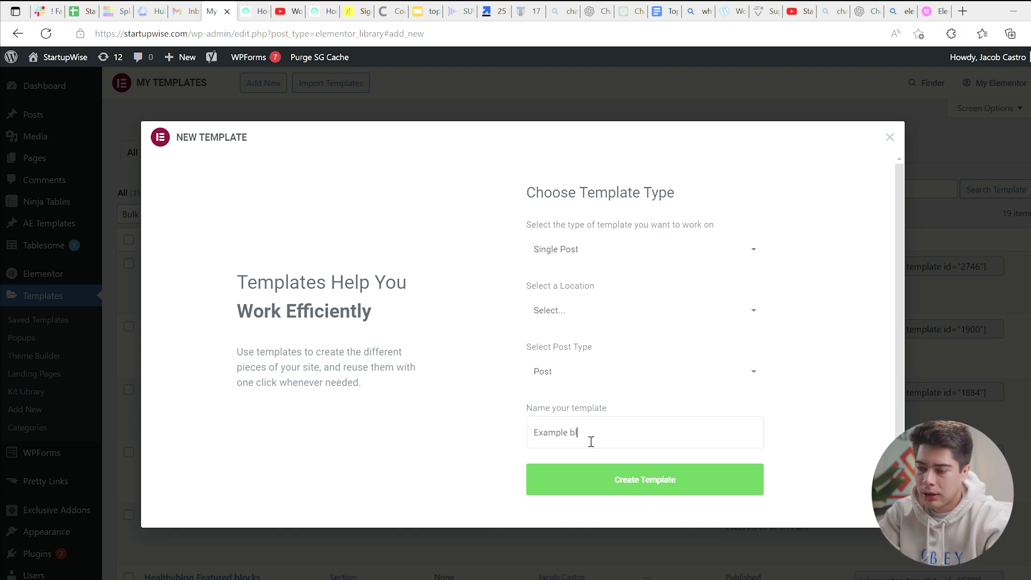
{"action": "type", "text": "og template"}
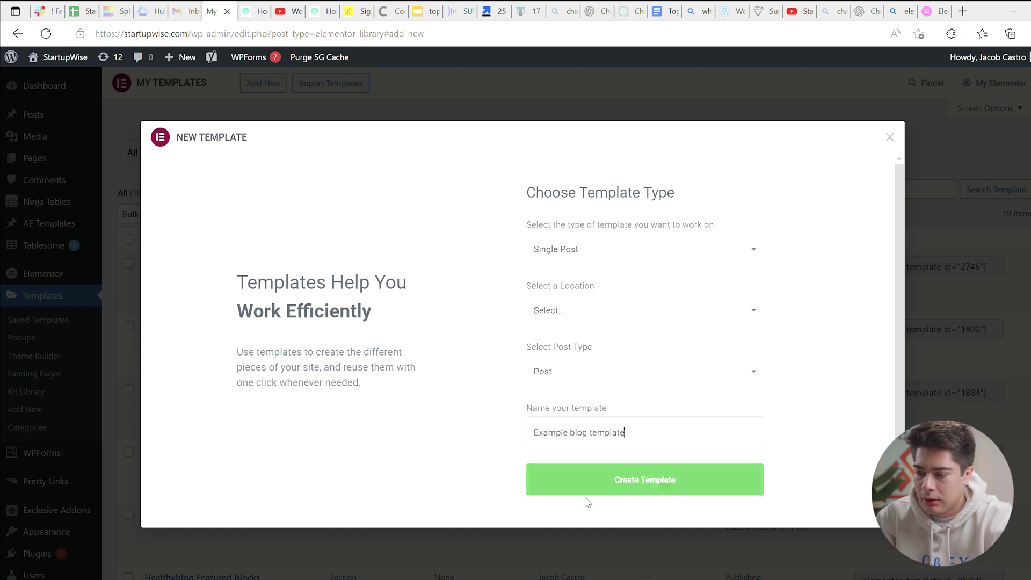
{"action": "left_click", "coordinate": [588, 486]}
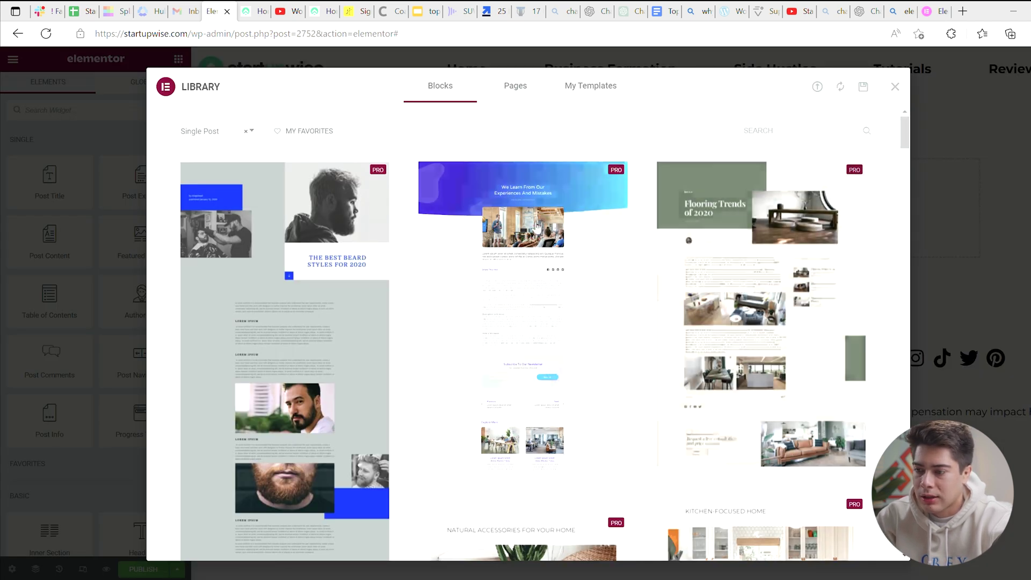
Close the Library modal to reveal the template's empty canvas.
{"action": "left_click", "coordinate": [894, 87]}
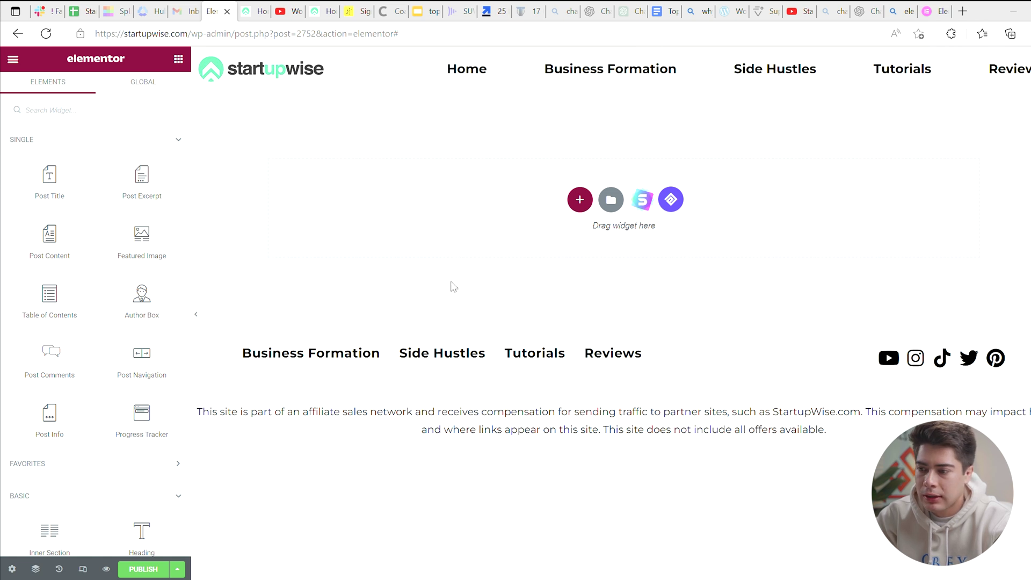
Scroll through the live faceless YouTube article and its table-of-contents sidebar for layout reference.
{"action": "left_click", "coordinate": [255, 14]}
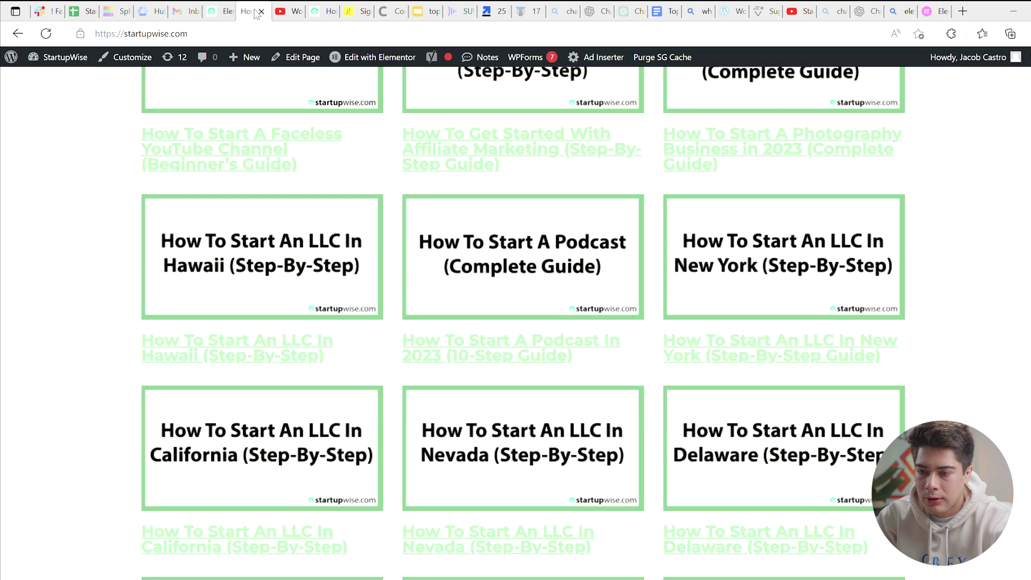
{"action": "scroll", "coordinate": [249, 173], "scroll_direction": "up", "scroll_amount": 4}
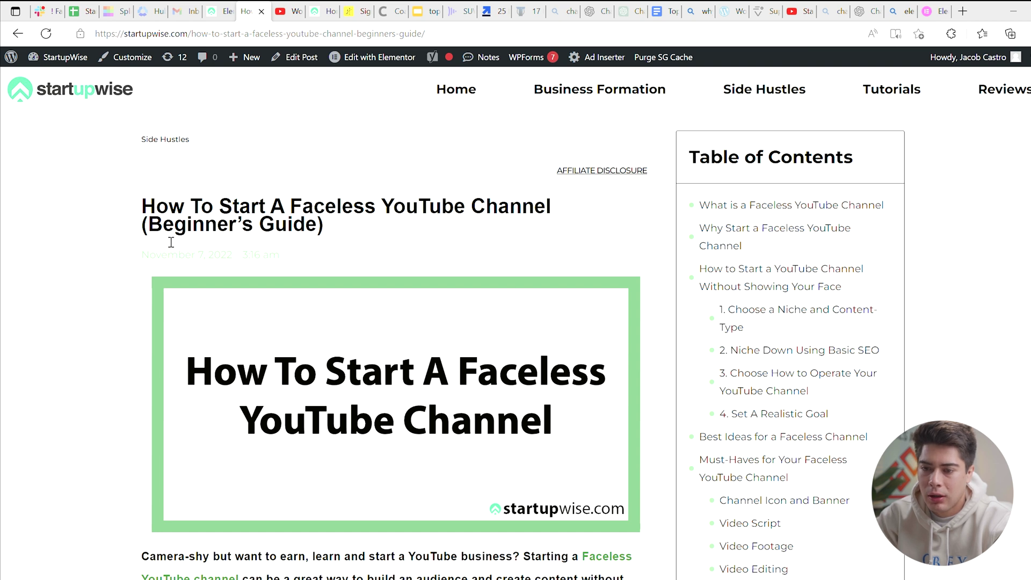
{"action": "scroll", "coordinate": [257, 260], "scroll_direction": "down", "scroll_amount": 3}
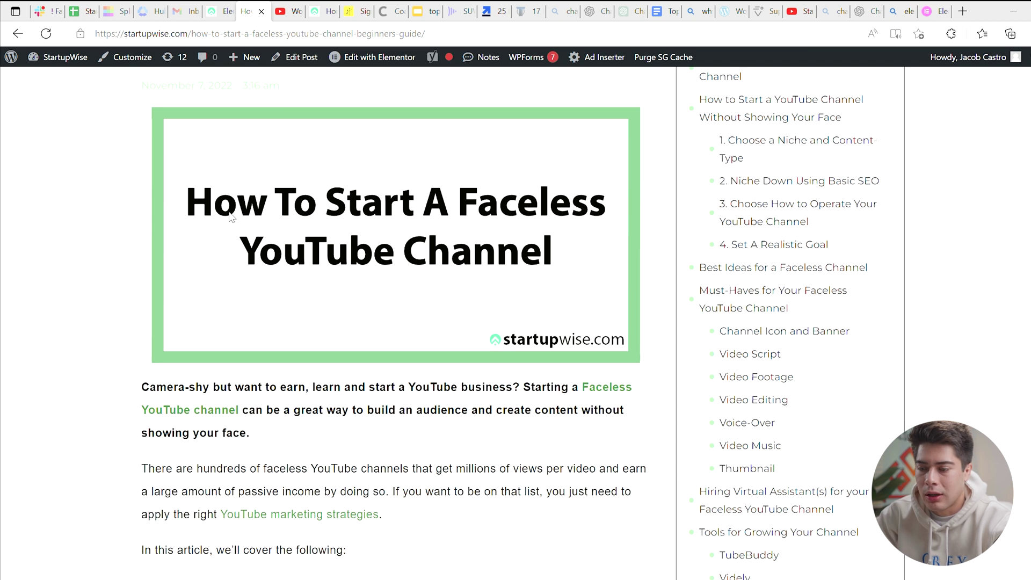
{"action": "scroll", "coordinate": [367, 432], "scroll_direction": "down", "scroll_amount": 7}
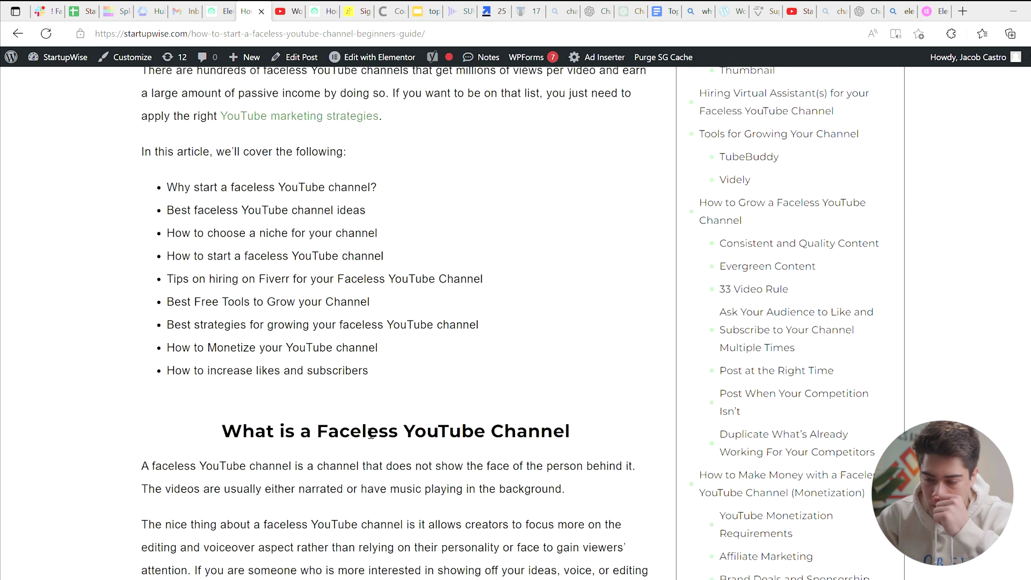
{"action": "left_click", "coordinate": [354, 58]}
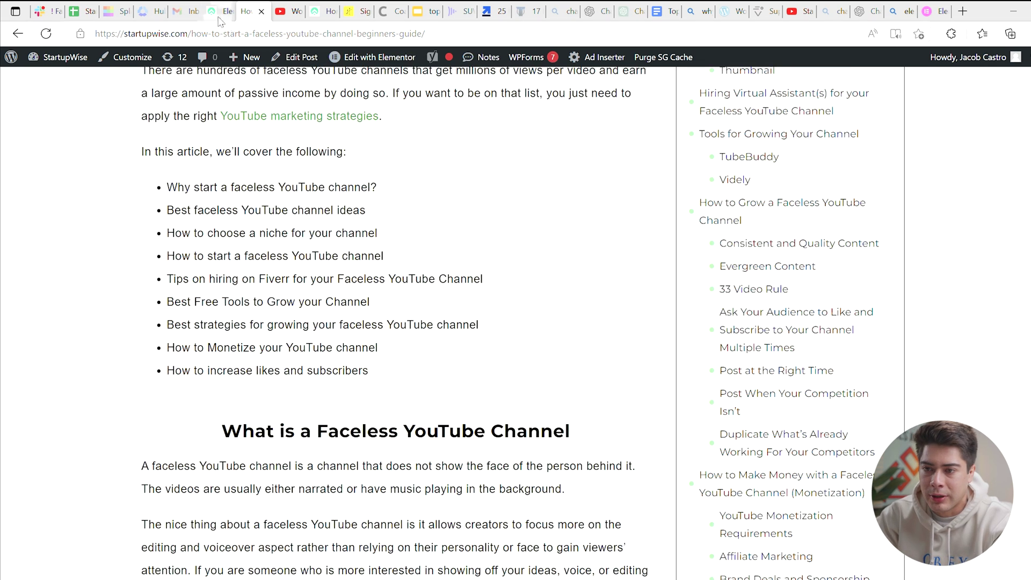
{"action": "left_click", "coordinate": [255, 11]}
{"action": "scroll", "coordinate": [638, 230], "scroll_direction": "up", "scroll_amount": 4}
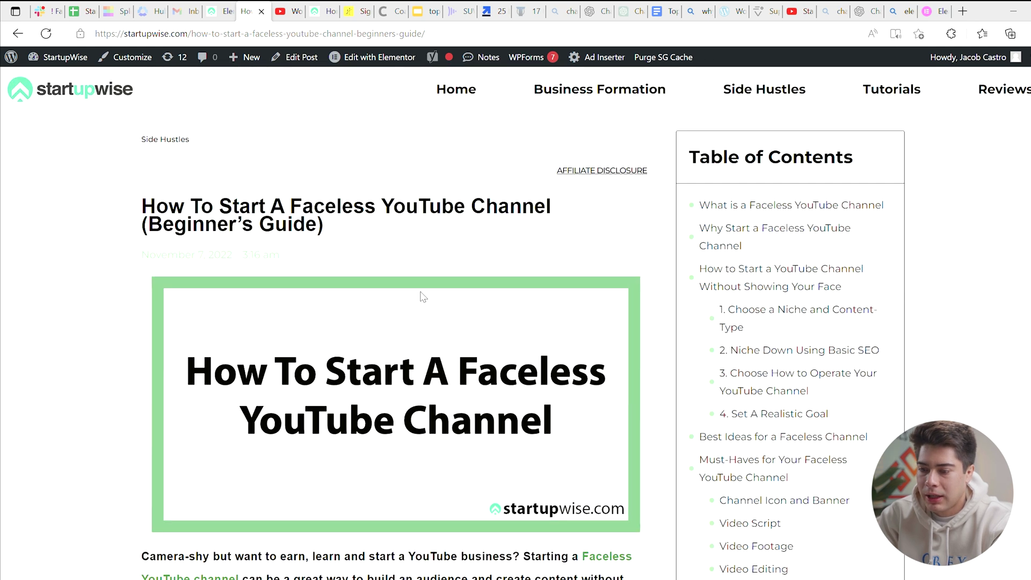
{"action": "scroll", "coordinate": [423, 294], "scroll_direction": "down", "scroll_amount": 5}
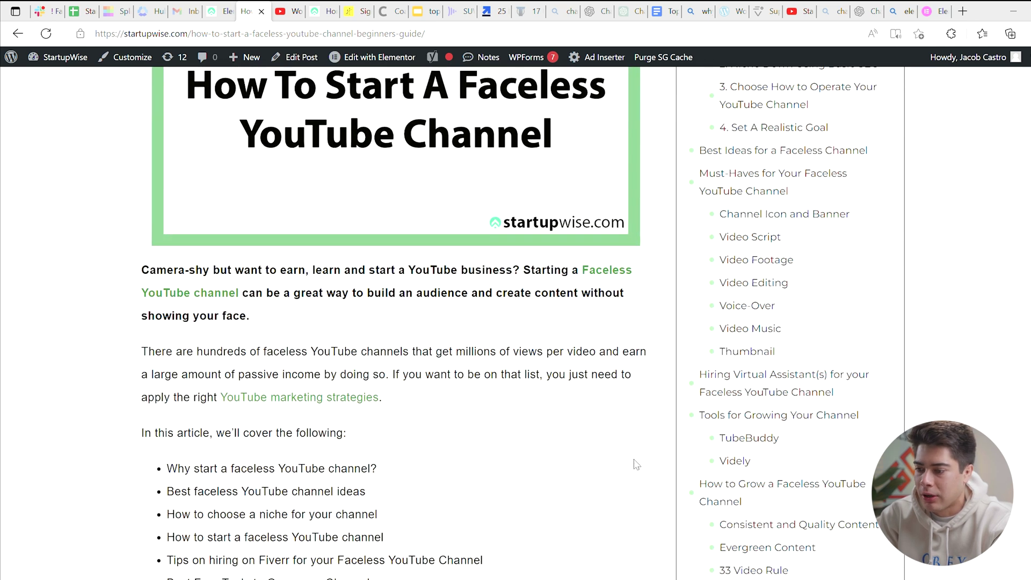
{"action": "scroll", "coordinate": [636, 465], "scroll_direction": "up", "scroll_amount": 5}
Add a wide-left, narrow-right two-column section with Post Title in the left column.
{"action": "left_click", "coordinate": [222, 11]}
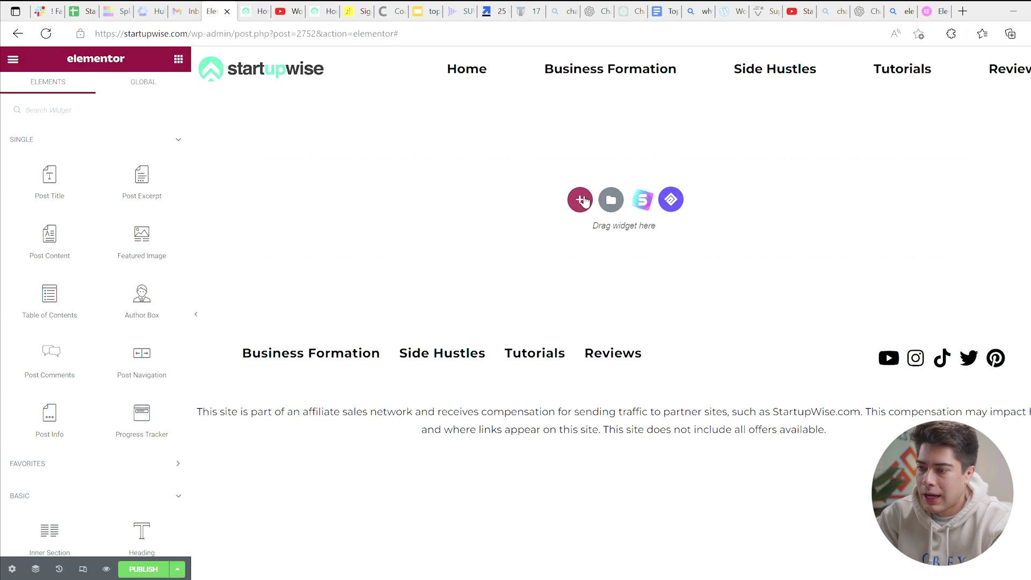
{"action": "left_click", "coordinate": [581, 200]}
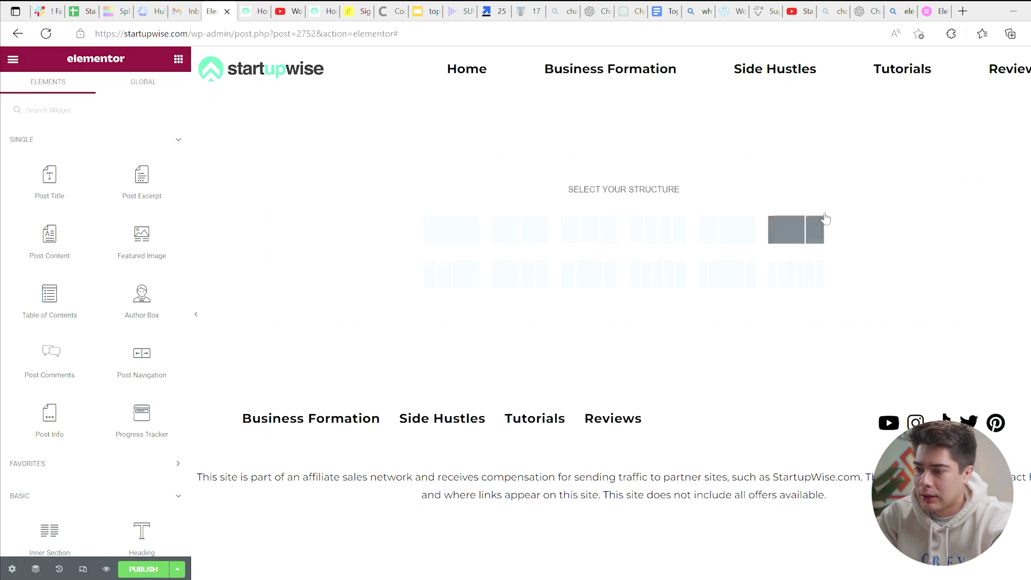
{"action": "left_click", "coordinate": [800, 234]}
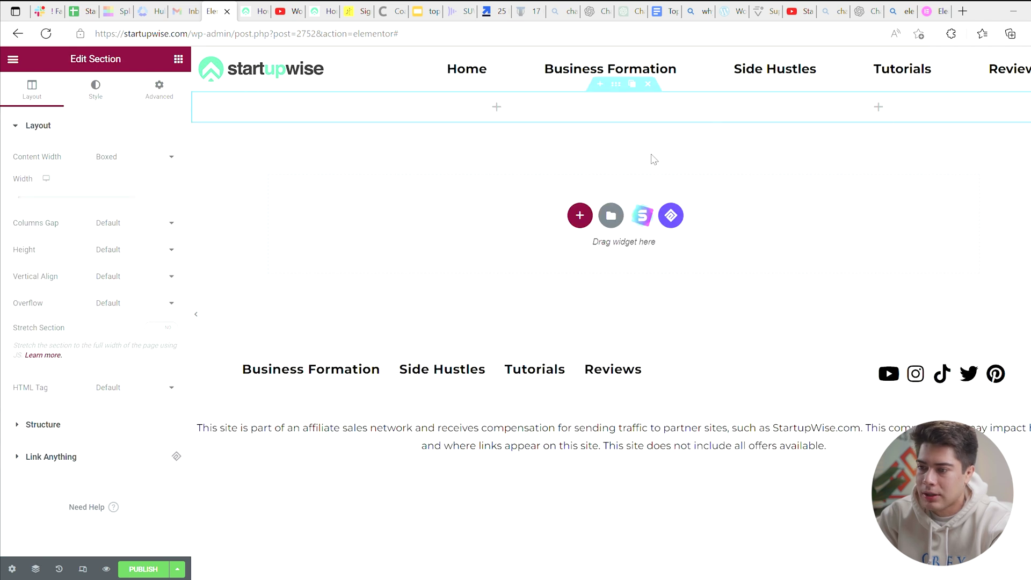
{"action": "left_click", "coordinate": [179, 60]}
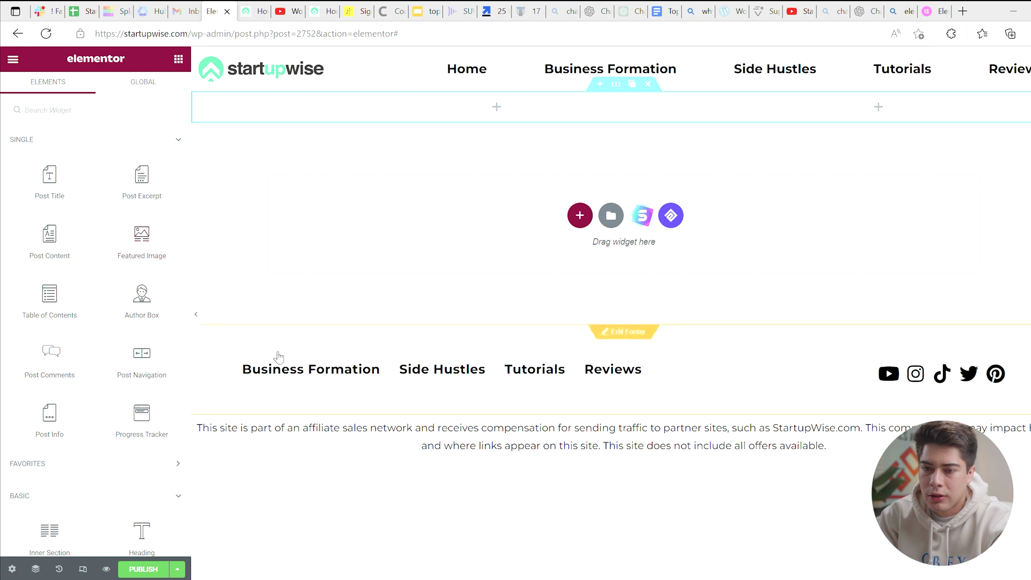
{"action": "left_click_drag", "start_coordinate": [50, 197], "coordinate": [435, 123]}
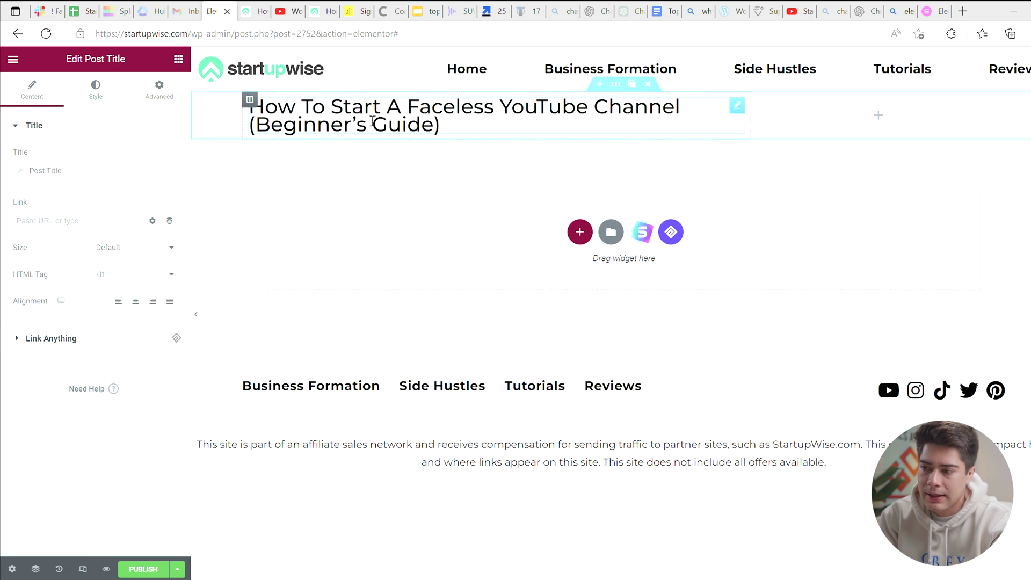
Place a Featured Image widget below the post title in the left column.
{"action": "left_click", "coordinate": [272, 368]}
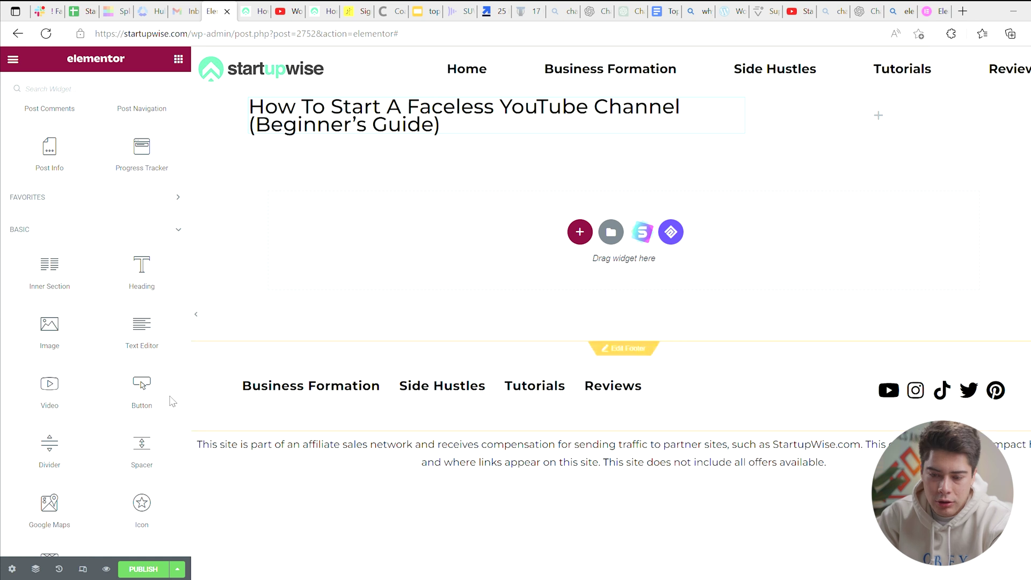
{"action": "scroll", "coordinate": [55, 497], "scroll_direction": "down", "scroll_amount": 2}
{"action": "scroll", "coordinate": [55, 497], "scroll_direction": "up", "scroll_amount": 5}
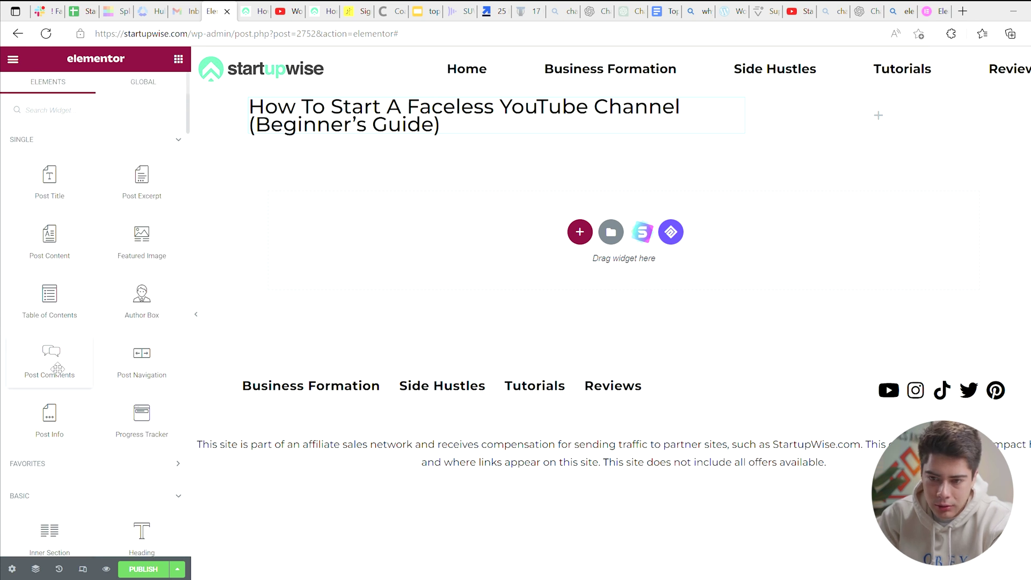
{"action": "left_click_drag", "start_coordinate": [131, 256], "coordinate": [428, 138]}
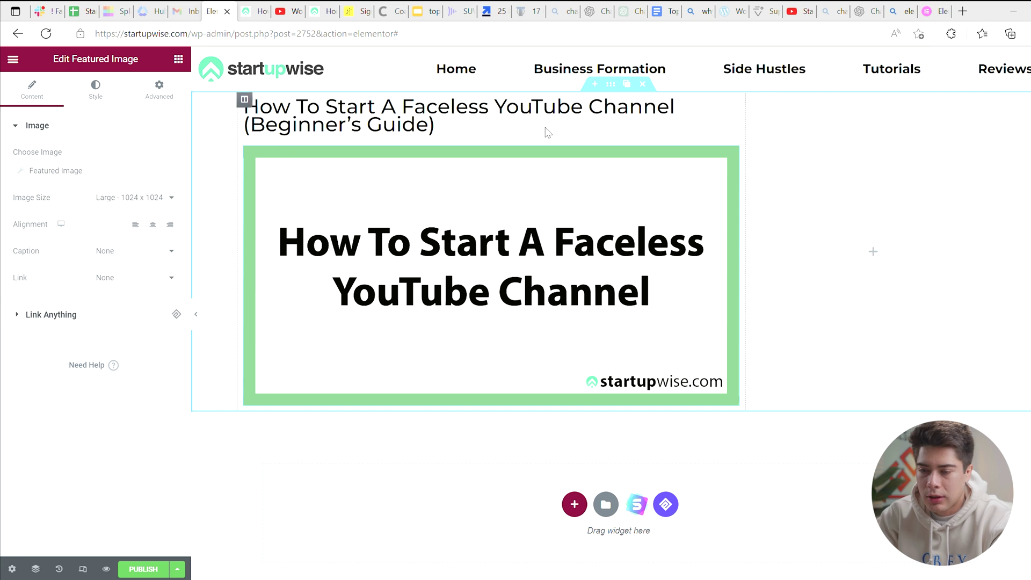
Drag a Table of Contents widget into the narrow right column.
{"action": "left_click", "coordinate": [178, 60]}
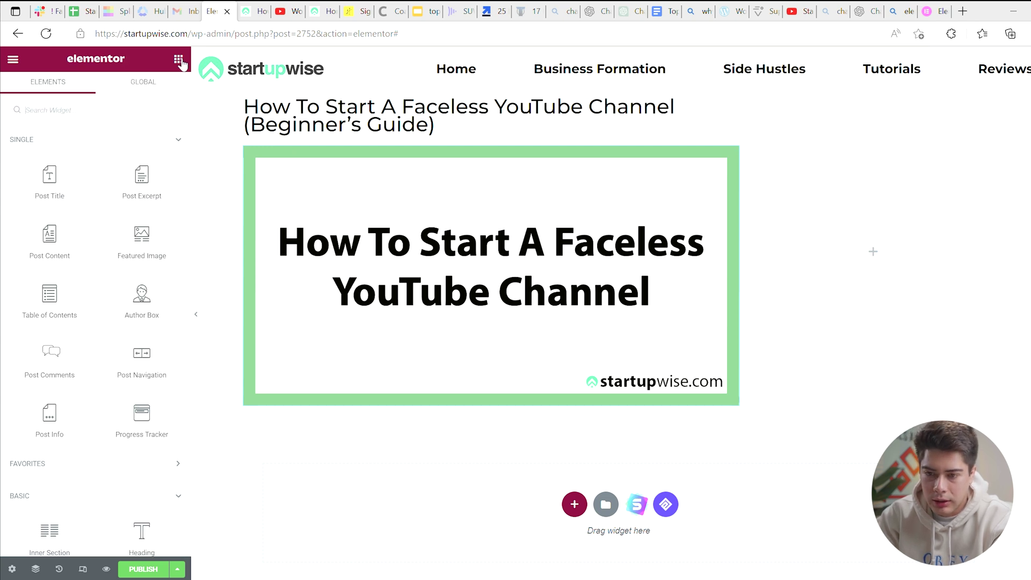
{"action": "scroll", "coordinate": [58, 261], "scroll_direction": "down", "scroll_amount": 1}
{"action": "scroll", "coordinate": [58, 260], "scroll_direction": "down", "scroll_amount": 2}
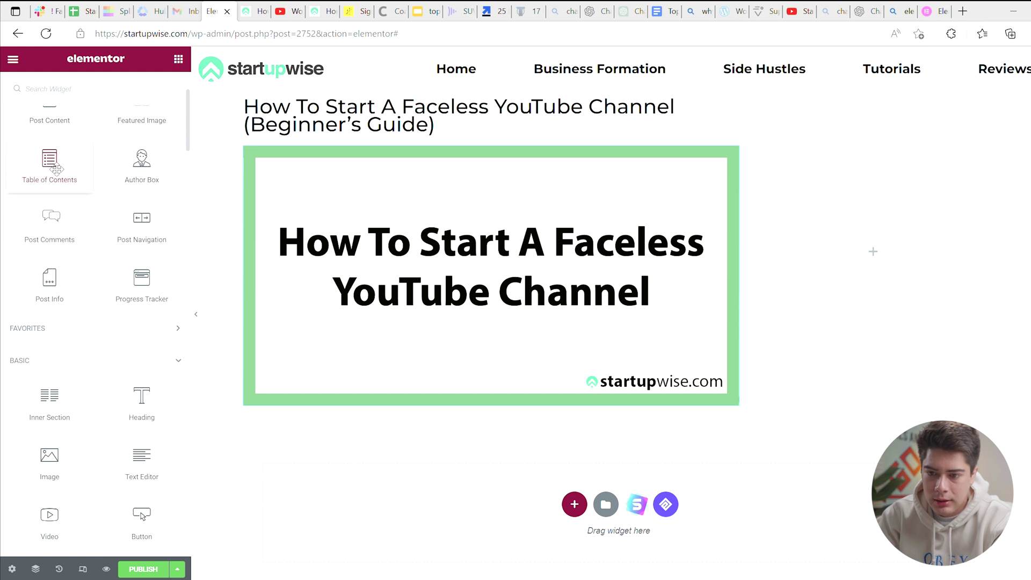
{"action": "left_click_drag", "start_coordinate": [51, 163], "coordinate": [881, 235]}
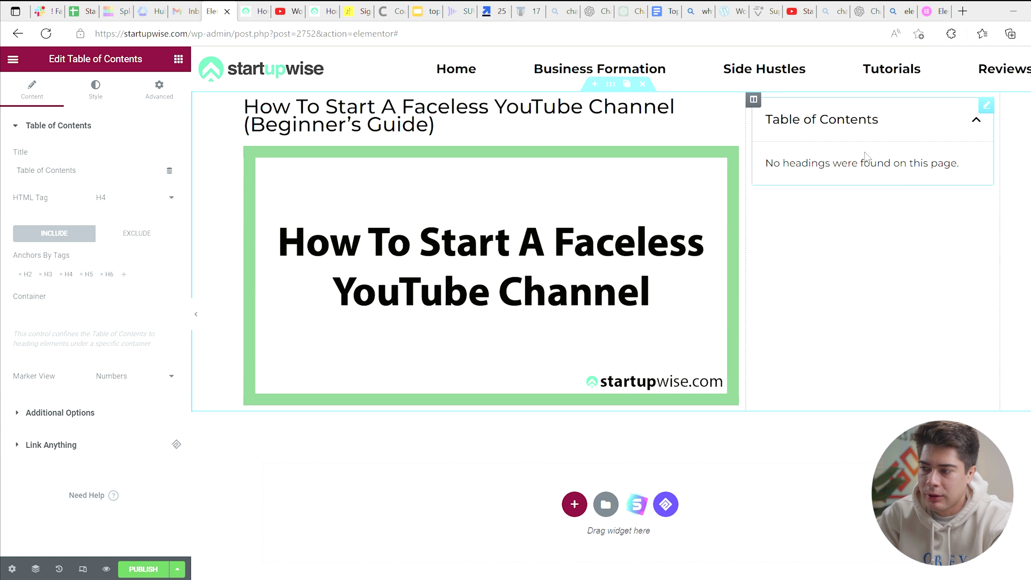
{"action": "scroll", "coordinate": [521, 359], "scroll_direction": "down", "scroll_amount": 2}
{"action": "scroll", "coordinate": [477, 369], "scroll_direction": "up", "scroll_amount": 2}
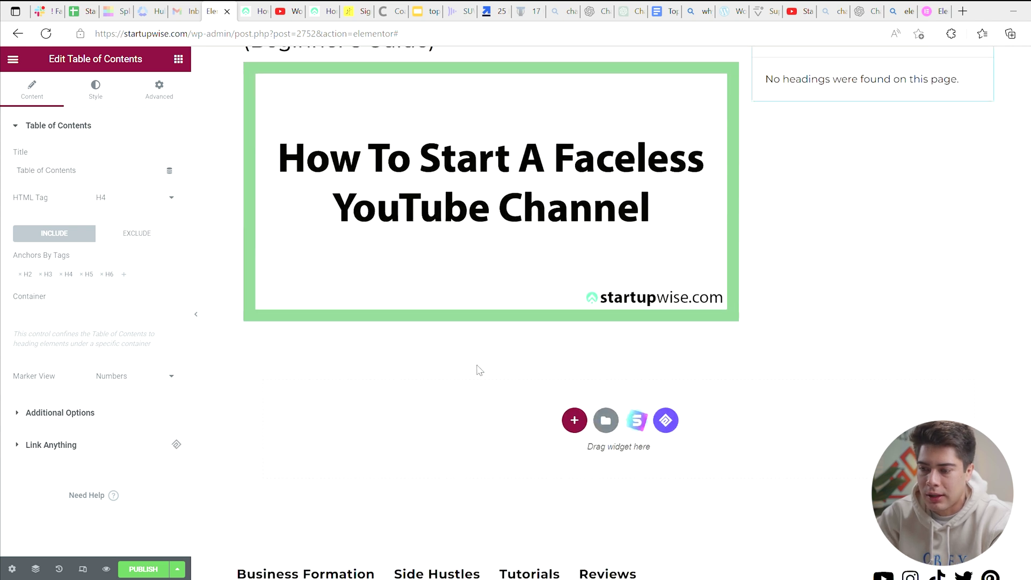
{"action": "left_click", "coordinate": [178, 59]}
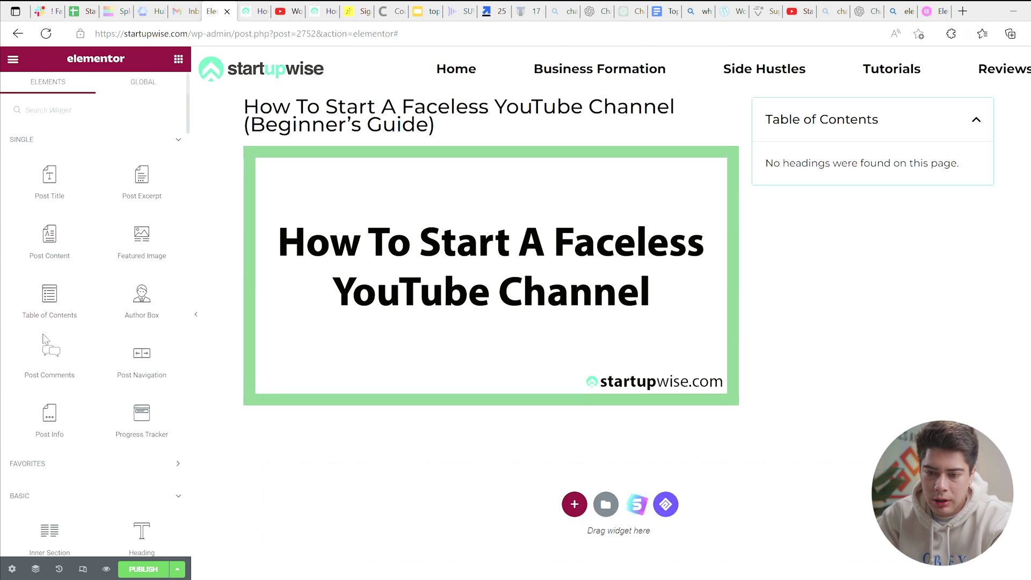
Add a Post Info line under the title, removing the Author, Time and Comments items.
{"action": "scroll", "coordinate": [50, 341], "scroll_direction": "down", "scroll_amount": 1}
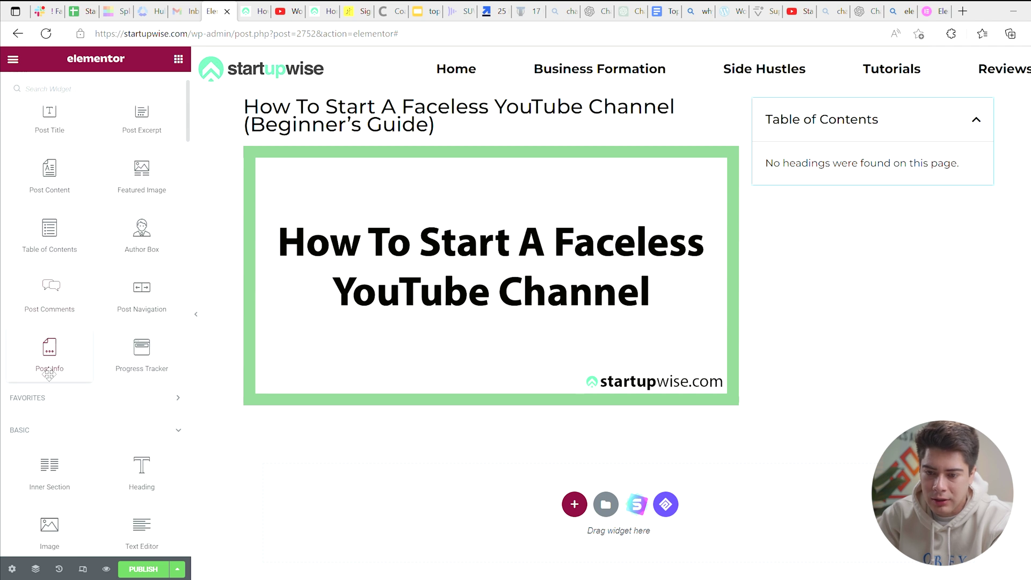
{"action": "left_click_drag", "start_coordinate": [49, 373], "coordinate": [352, 134]}
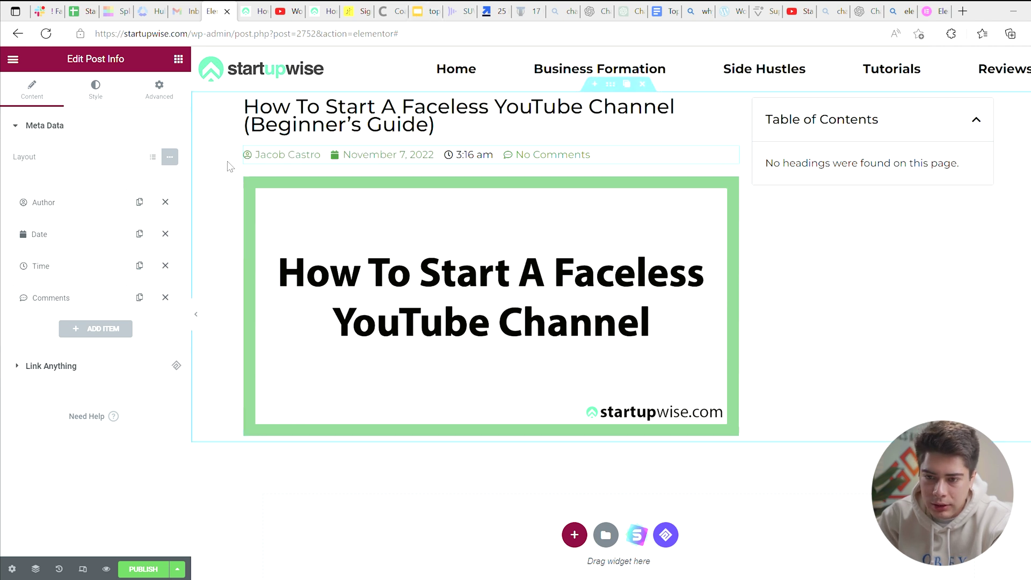
{"action": "left_click", "coordinate": [166, 203]}
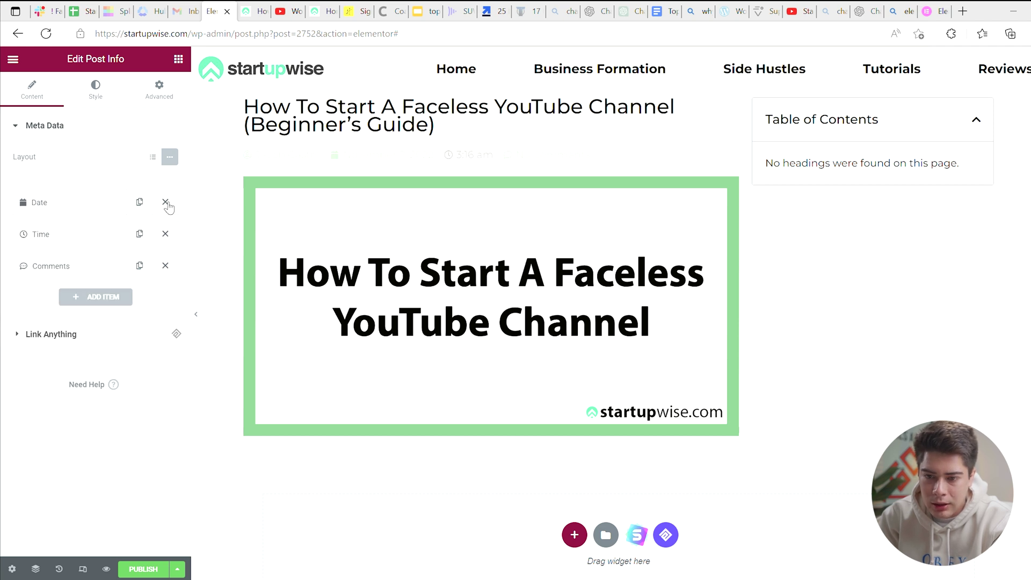
{"action": "left_click", "coordinate": [166, 234]}
{"action": "left_click", "coordinate": [165, 234]}
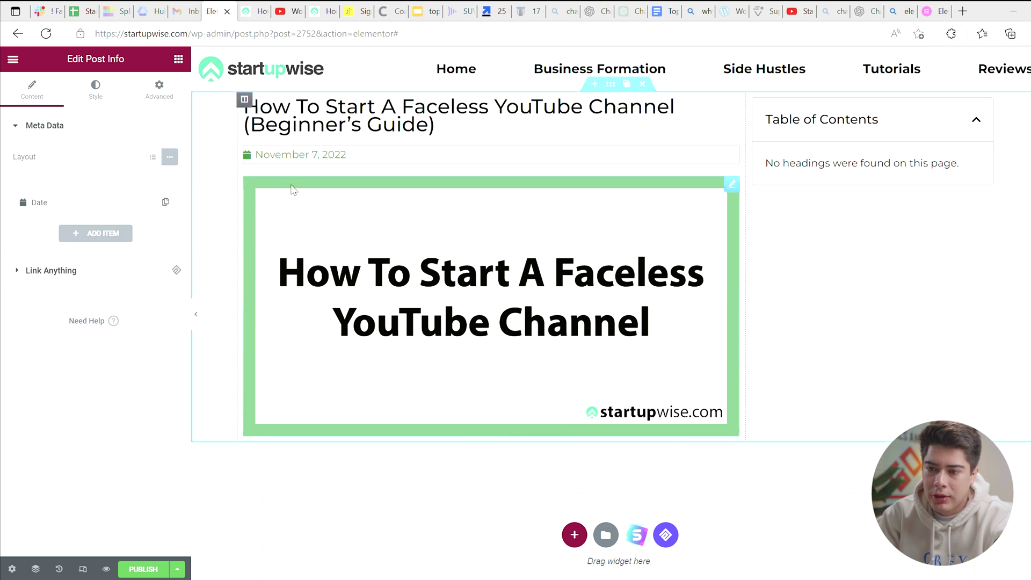
Set the Date item's icon to None and turn its link off.
{"action": "left_click", "coordinate": [157, 203]}
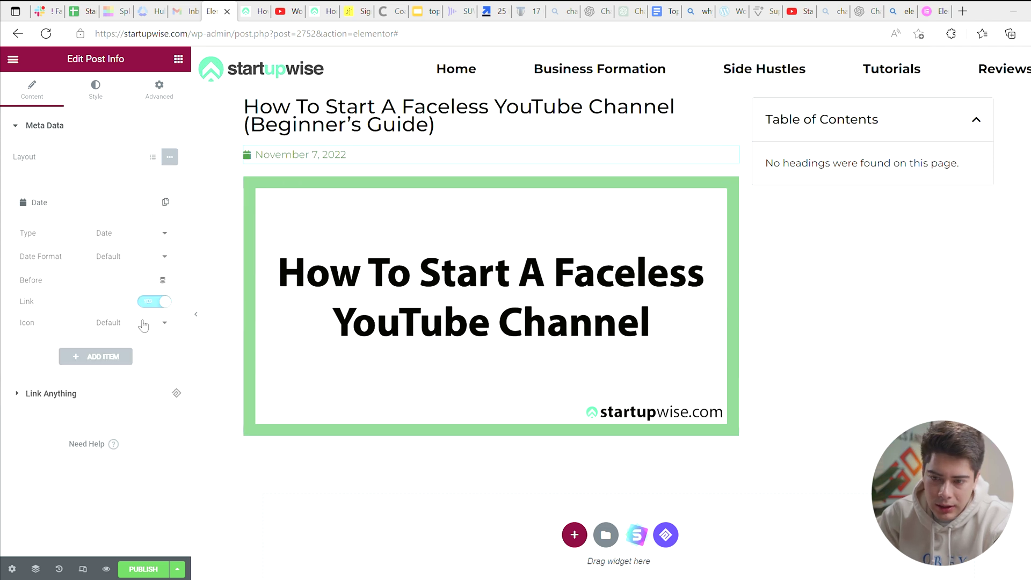
{"action": "left_click", "coordinate": [142, 326]}
{"action": "left_click", "coordinate": [130, 341]}
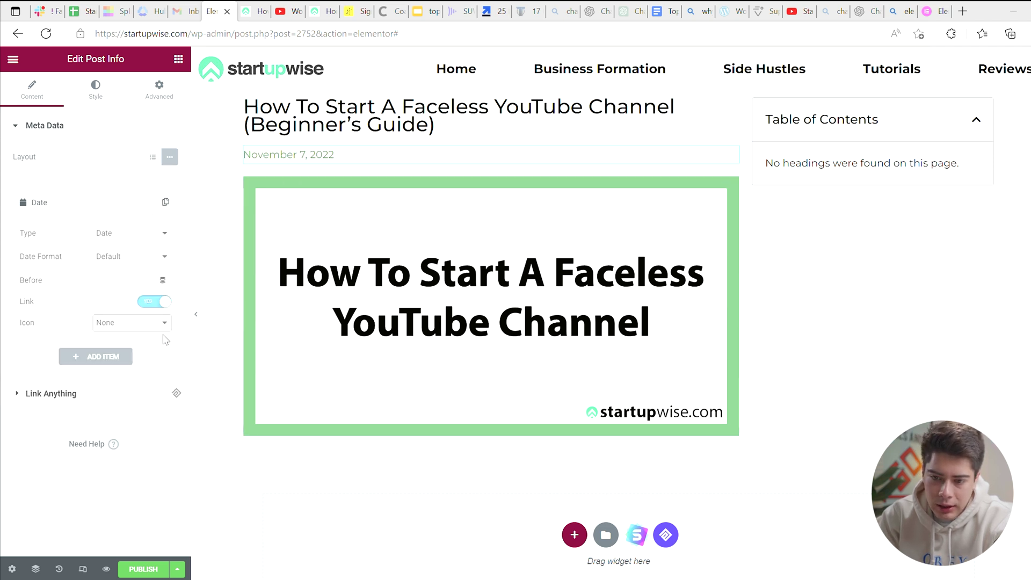
{"action": "left_click", "coordinate": [154, 301]}
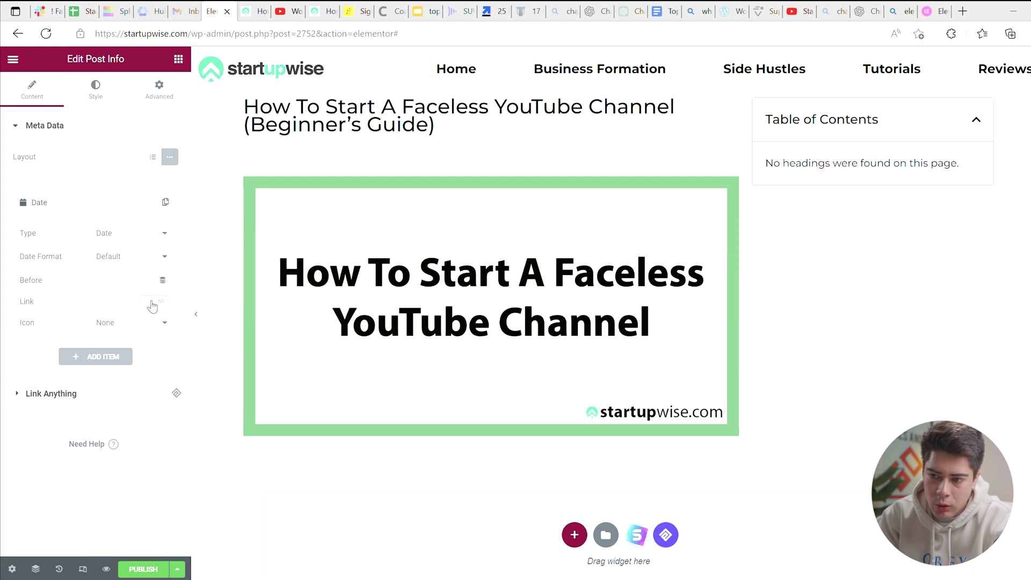
{"action": "left_click", "coordinate": [27, 132]}
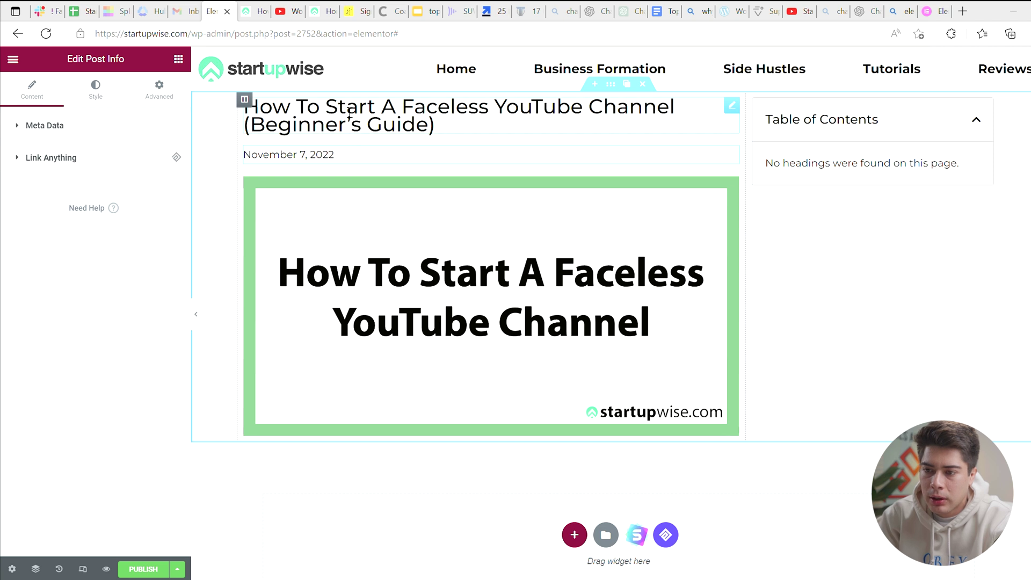
{"action": "left_click", "coordinate": [329, 86]}
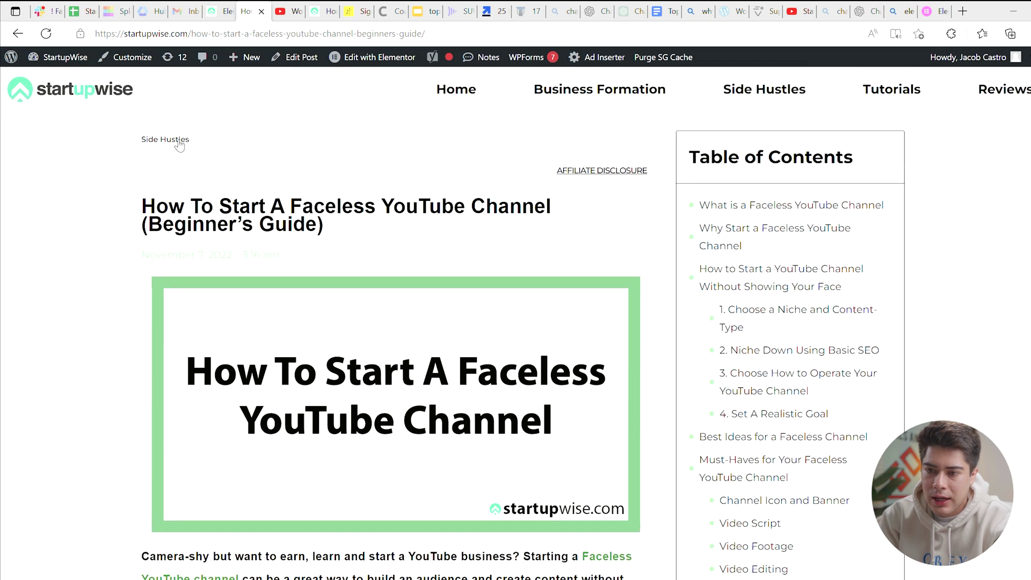
Return to the Elementor editor tab and show the widget list again.
{"action": "left_click", "coordinate": [218, 11]}
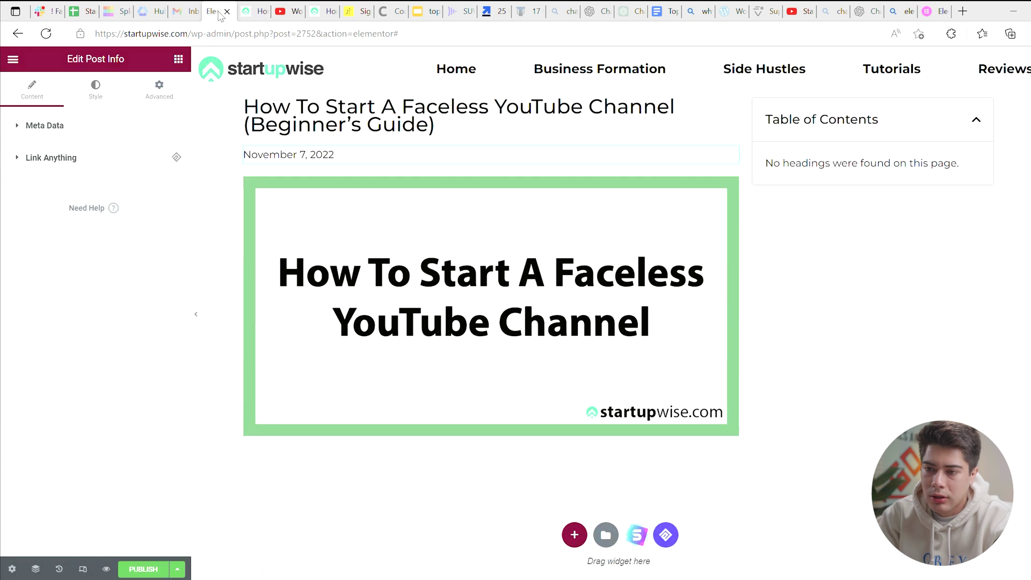
{"action": "left_click", "coordinate": [178, 59]}
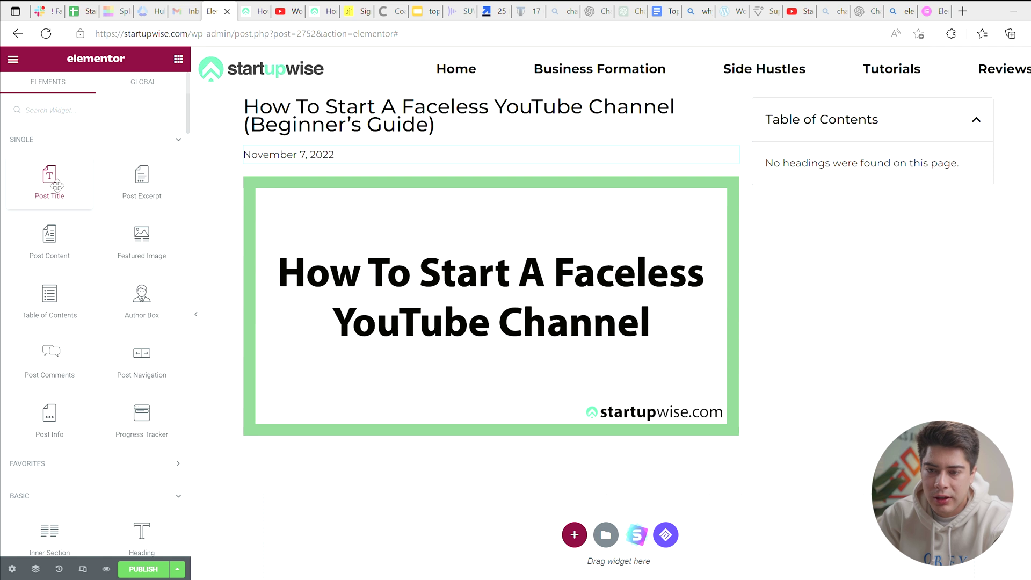
{"action": "scroll", "coordinate": [56, 186], "scroll_direction": "down", "scroll_amount": 3}
Add a Heading above the title using the Post Terms dynamic tag with Categories taxonomy.
{"action": "left_click_drag", "start_coordinate": [144, 394], "coordinate": [269, 107]}
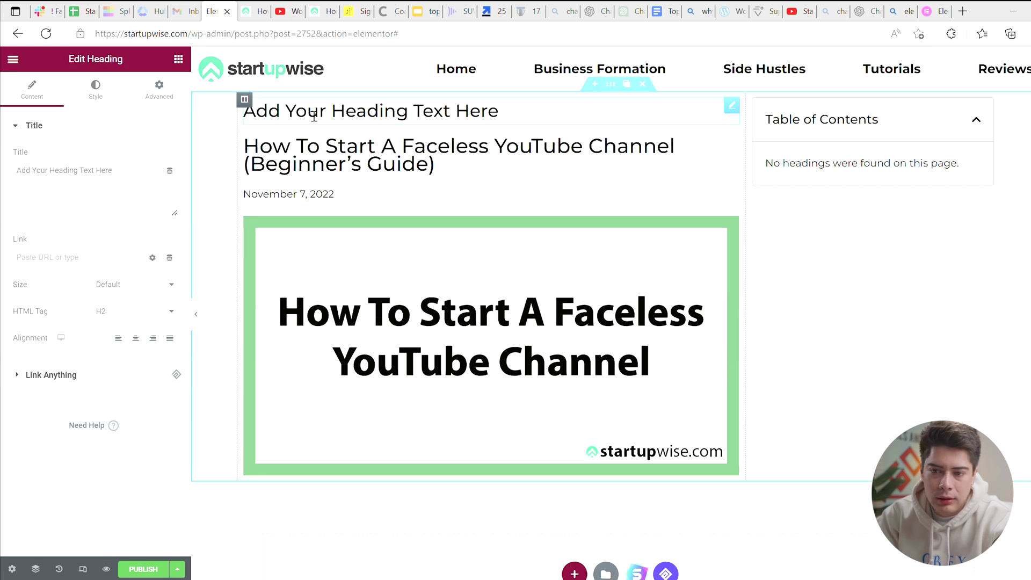
{"action": "left_click", "coordinate": [174, 173]}
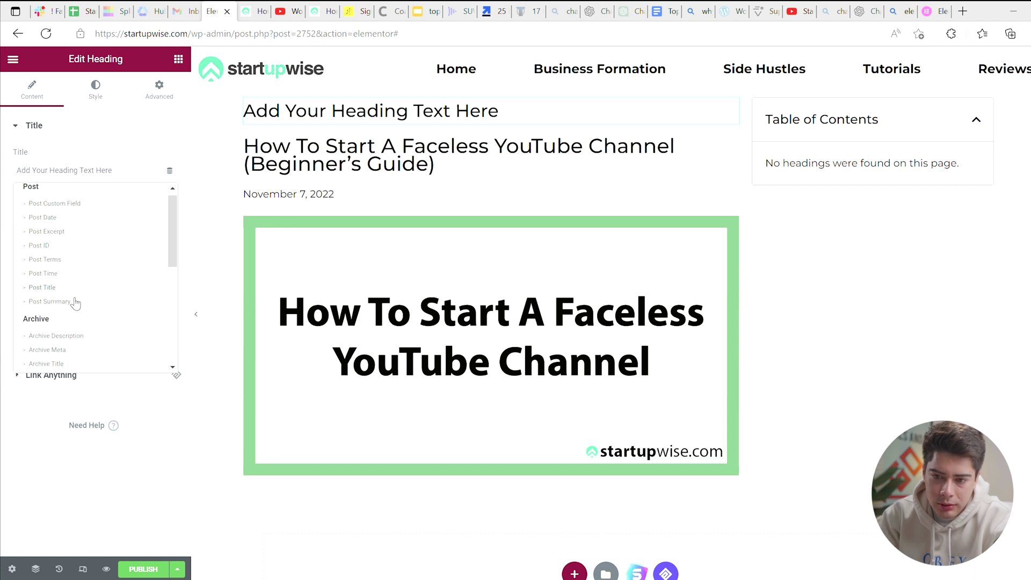
{"action": "left_click", "coordinate": [73, 259]}
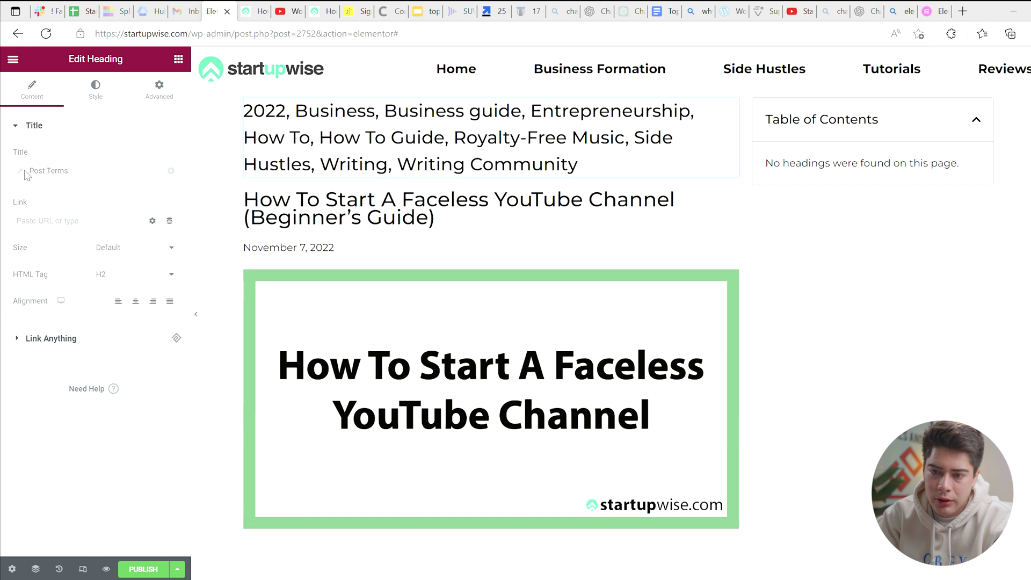
{"action": "left_click", "coordinate": [27, 173]}
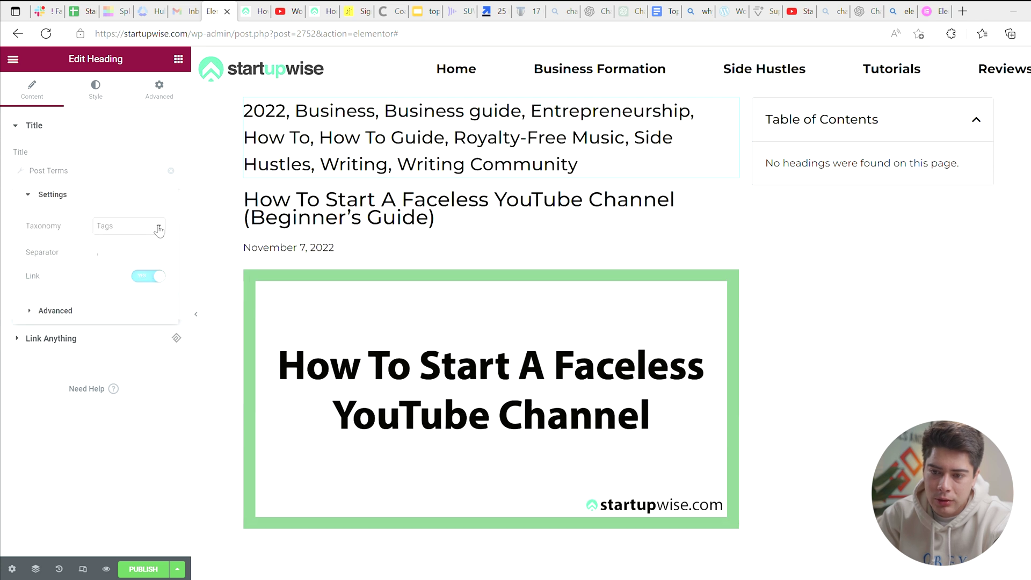
{"action": "left_click", "coordinate": [145, 246]}
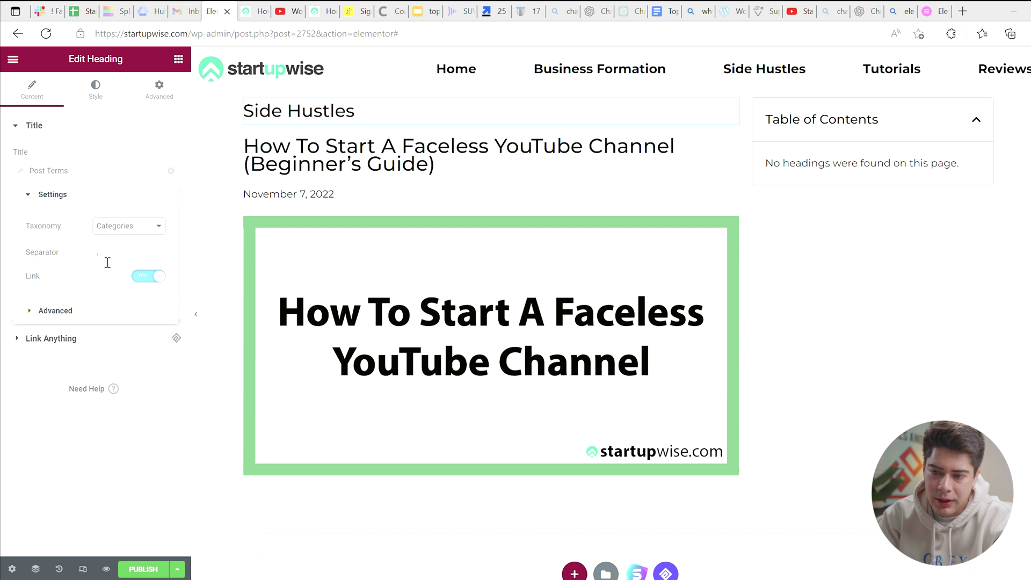
{"action": "left_click", "coordinate": [117, 127]}
Set the category heading's typography size to 14 px, keeping the default font.
{"action": "left_click", "coordinate": [105, 99]}
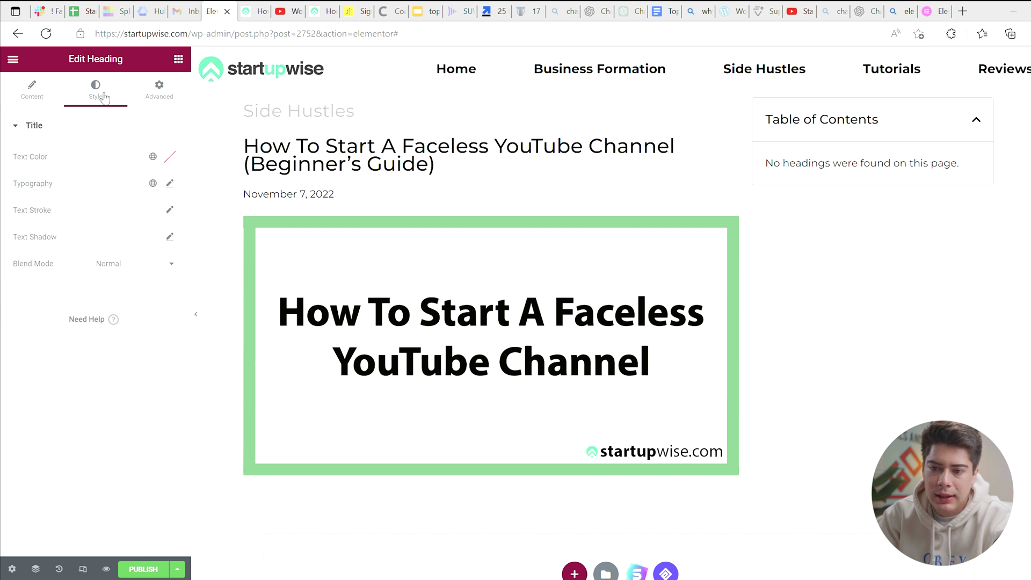
{"action": "left_click", "coordinate": [170, 183]}
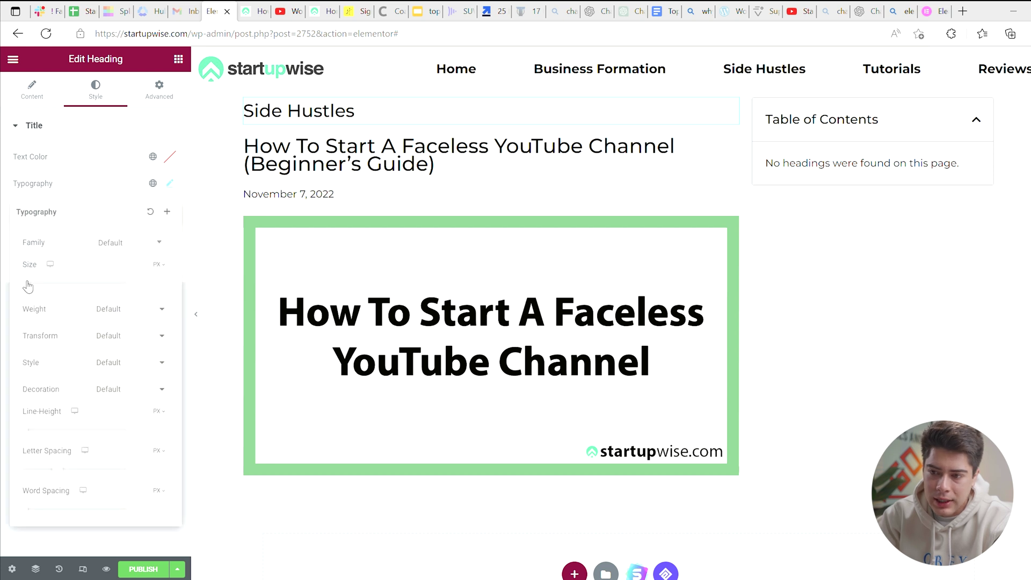
{"action": "mouse_move", "coordinate": [28, 282]}
{"action": "left_mouse_down"}
{"action": "mouse_move", "coordinate": [57, 282]}
{"action": "mouse_move", "coordinate": [35, 282]}
{"action": "left_mouse_up"}
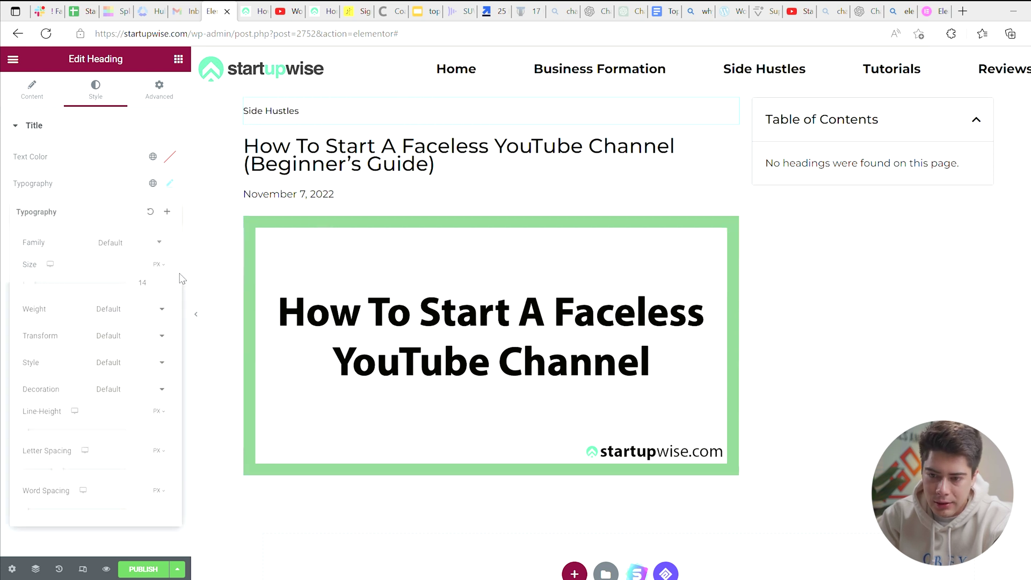
{"action": "left_click", "coordinate": [140, 243]}
{"action": "scroll", "coordinate": [123, 330], "scroll_direction": "down", "scroll_amount": 5}
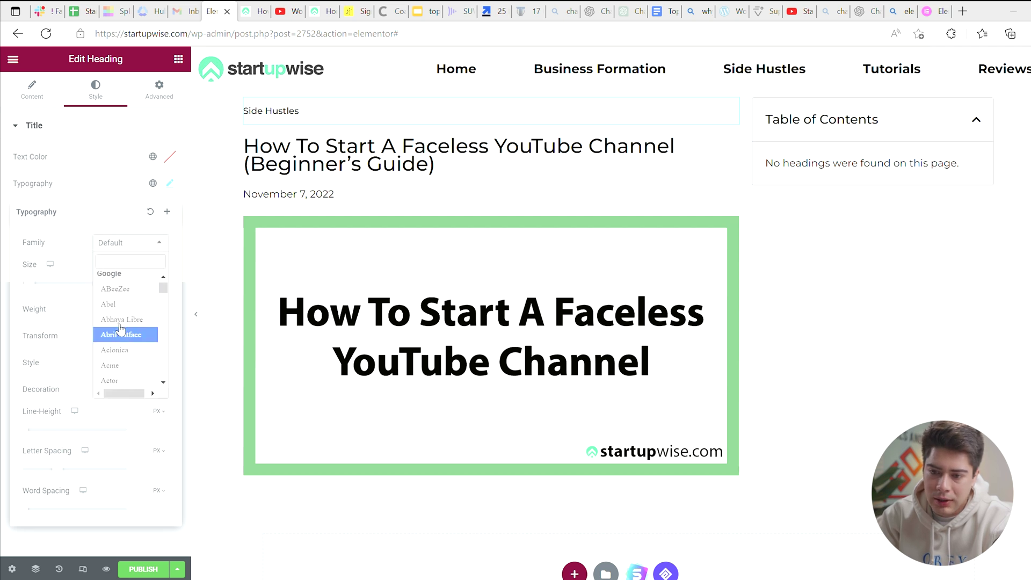
{"action": "left_click", "coordinate": [91, 213]}
{"action": "left_click", "coordinate": [123, 245]}
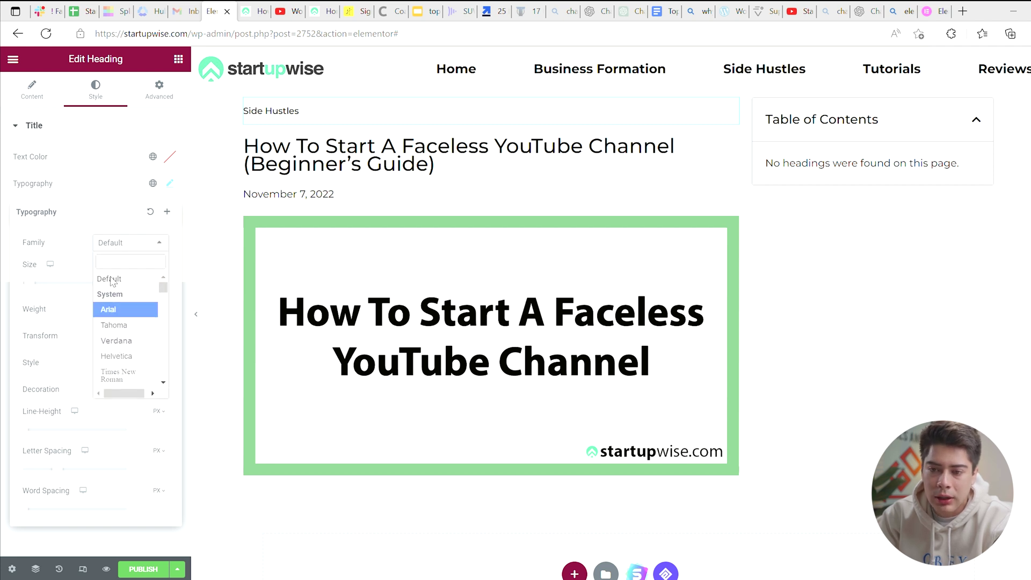
{"action": "left_click", "coordinate": [108, 217]}
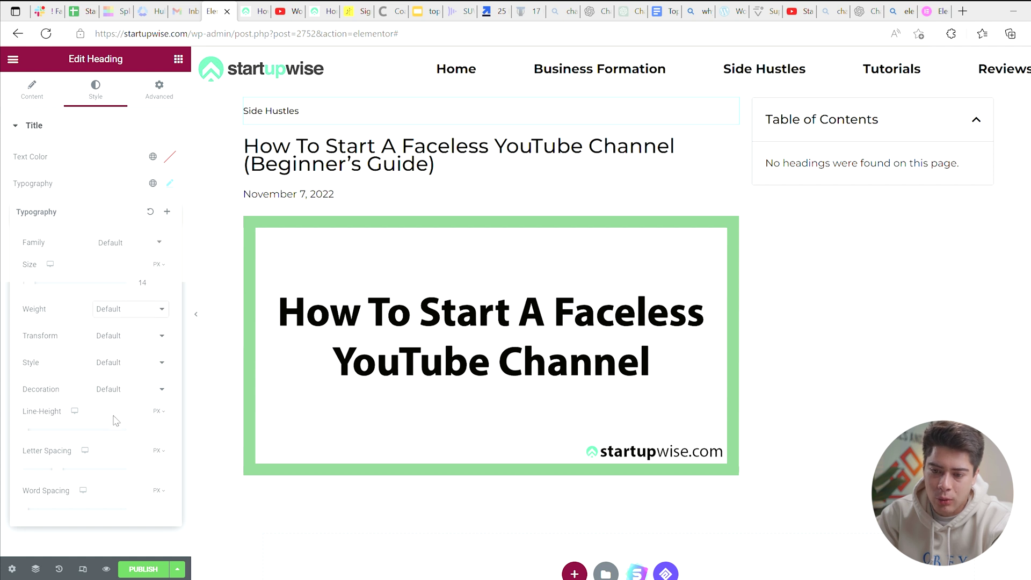
{"action": "left_click", "coordinate": [170, 183]}
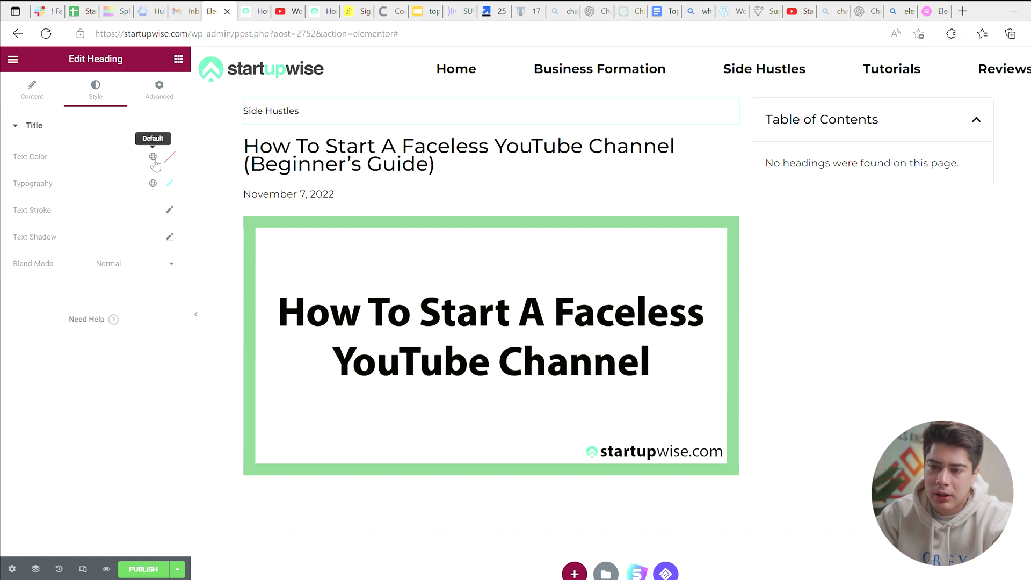
Review the global text colour presets, keeping the heading's default colour.
{"action": "left_click", "coordinate": [154, 157]}
{"action": "scroll", "coordinate": [69, 285], "scroll_direction": "down", "scroll_amount": 2}
{"action": "scroll", "coordinate": [69, 285], "scroll_direction": "up", "scroll_amount": 2}
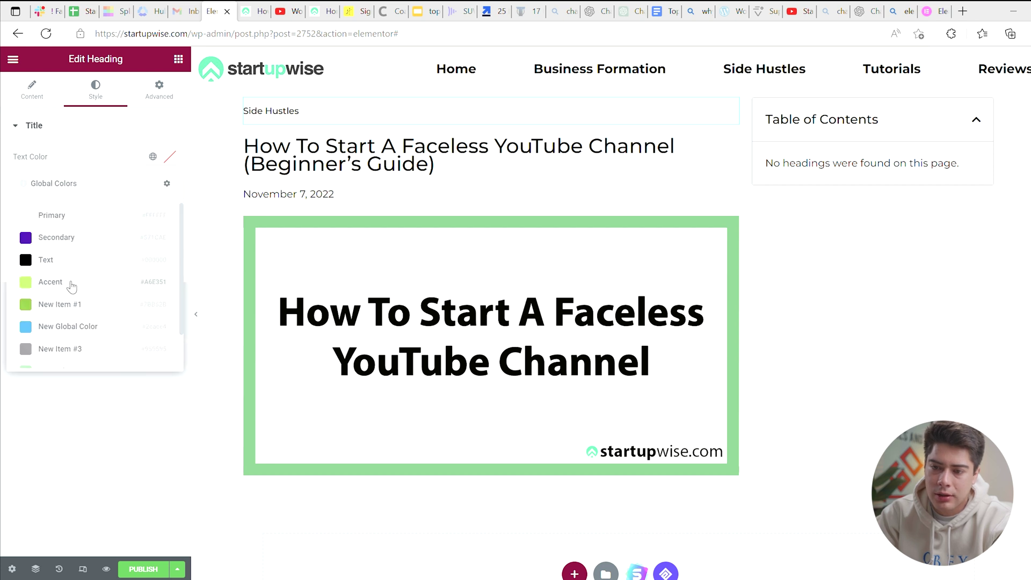
{"action": "left_click", "coordinate": [108, 144]}
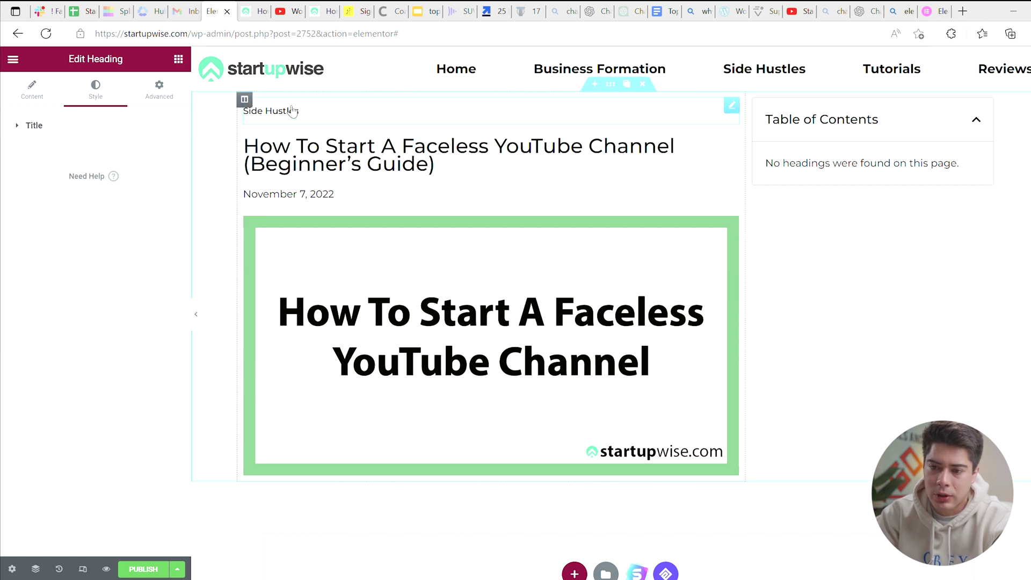
{"action": "left_click", "coordinate": [178, 59]}
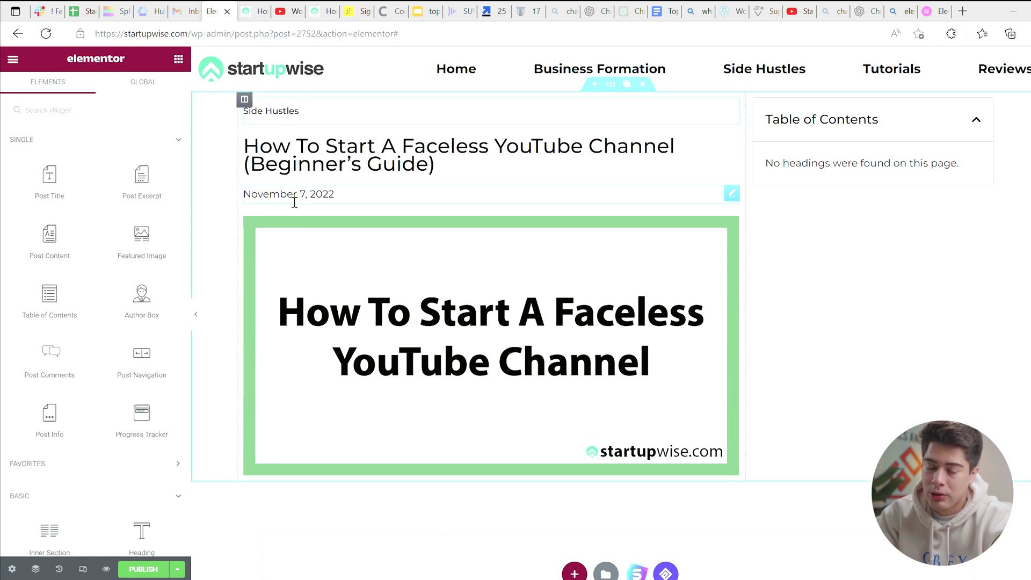
Place the Post Content widget below the featured image so the full faceless YouTube article appears.
{"action": "scroll", "coordinate": [323, 226], "scroll_direction": "down", "scroll_amount": 2}
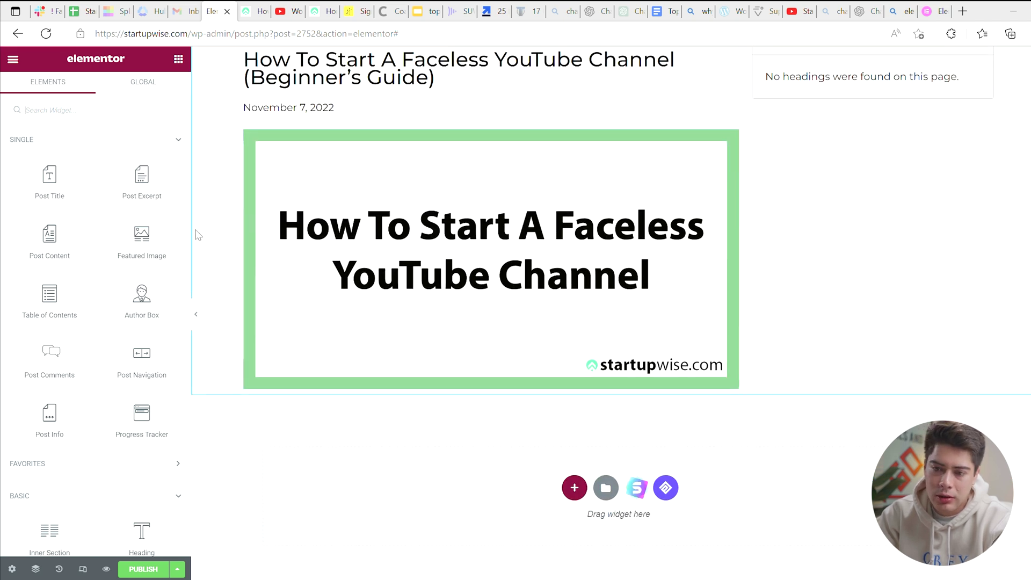
{"action": "scroll", "coordinate": [226, 226], "scroll_direction": "down", "scroll_amount": 1}
{"action": "scroll", "coordinate": [65, 226], "scroll_direction": "down", "scroll_amount": 1}
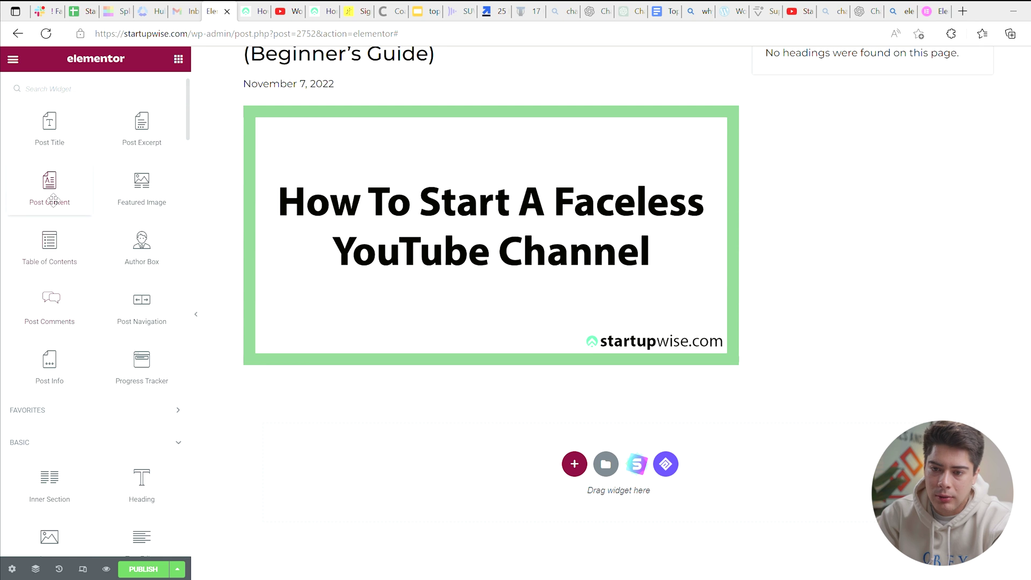
{"action": "left_click_drag", "start_coordinate": [51, 195], "coordinate": [467, 368]}
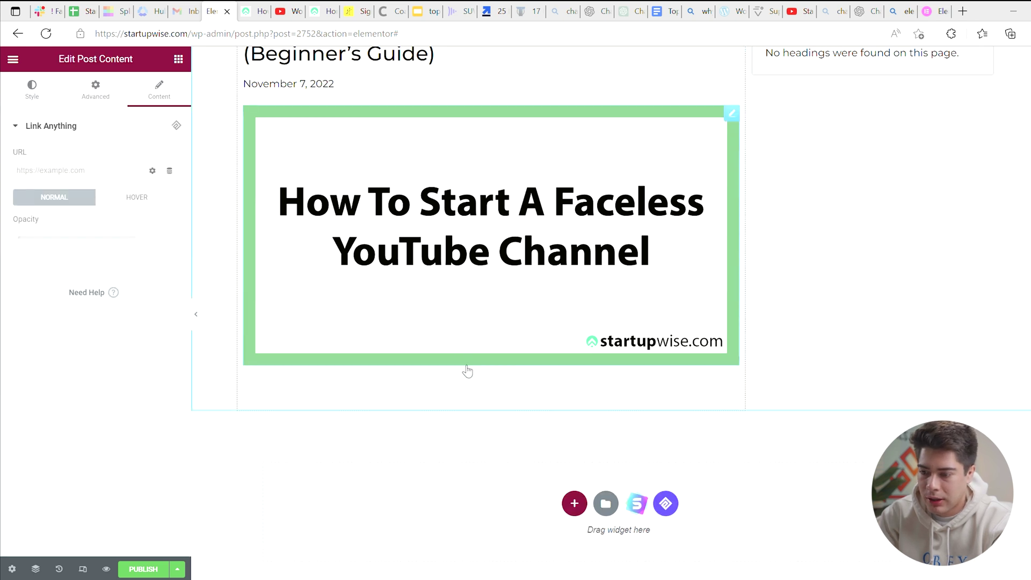
{"action": "scroll", "coordinate": [443, 436], "scroll_direction": "down", "scroll_amount": 10}
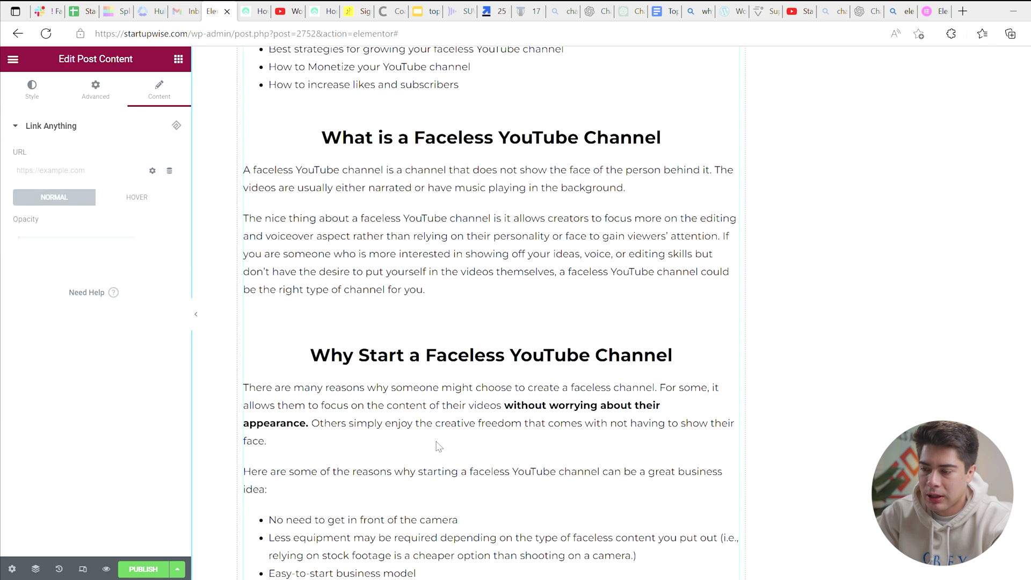
{"action": "scroll", "coordinate": [757, 252], "scroll_direction": "up", "scroll_amount": 12}
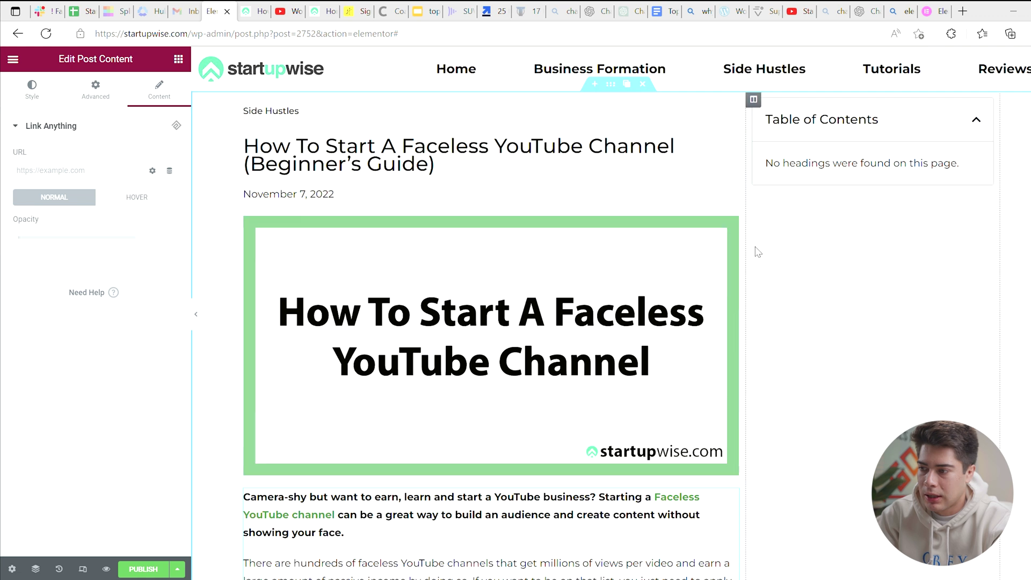
{"action": "left_click", "coordinate": [860, 161]}
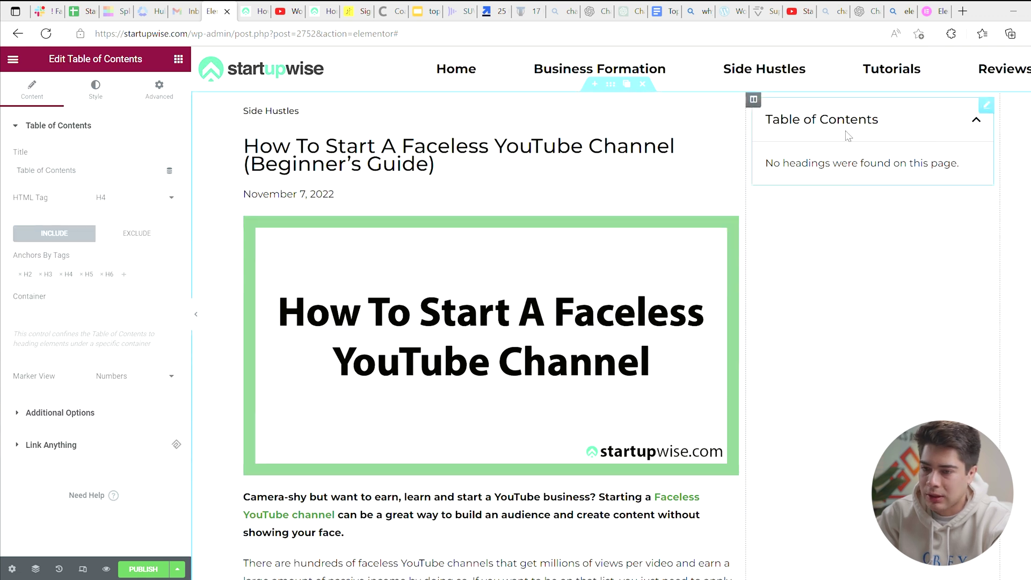
Switch the Table of Contents title tag from H4 to H3 and review the generated heading list.
{"action": "scroll", "coordinate": [529, 242], "scroll_direction": "down", "scroll_amount": 1}
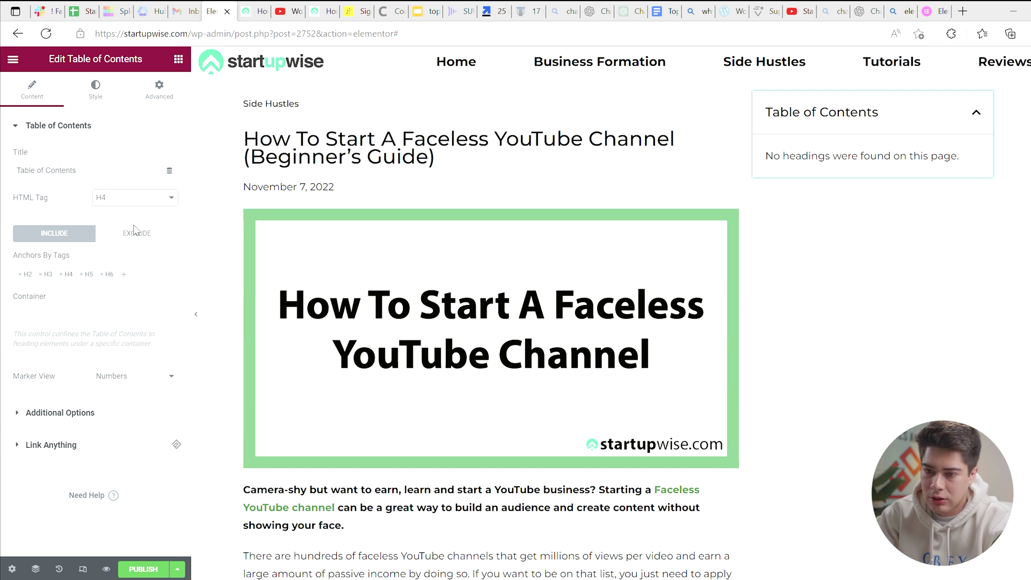
{"action": "key", "text": "Up"}
{"action": "scroll", "coordinate": [958, 340], "scroll_direction": "down", "scroll_amount": 15}
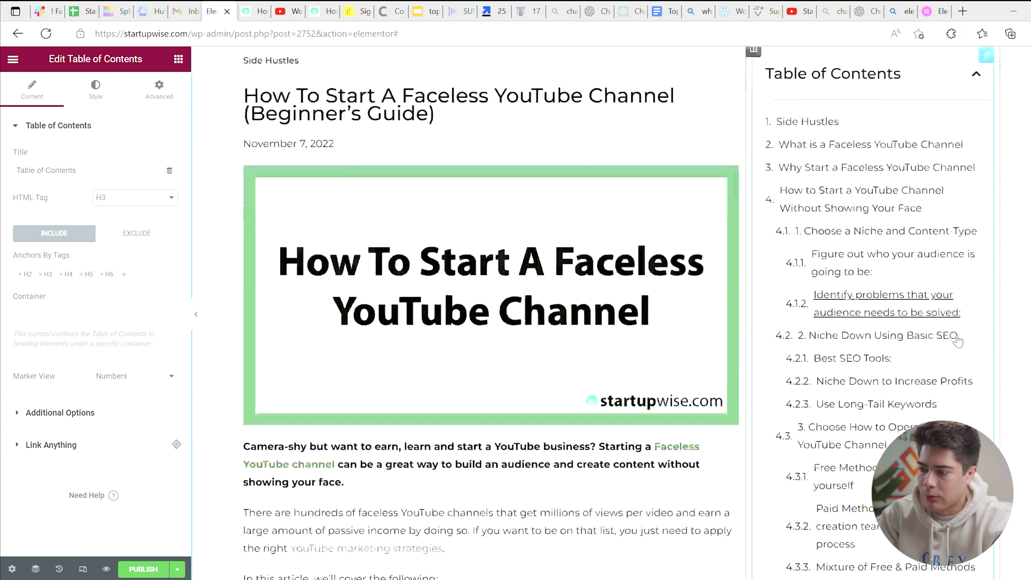
{"action": "scroll", "coordinate": [958, 341], "scroll_direction": "up", "scroll_amount": 10}
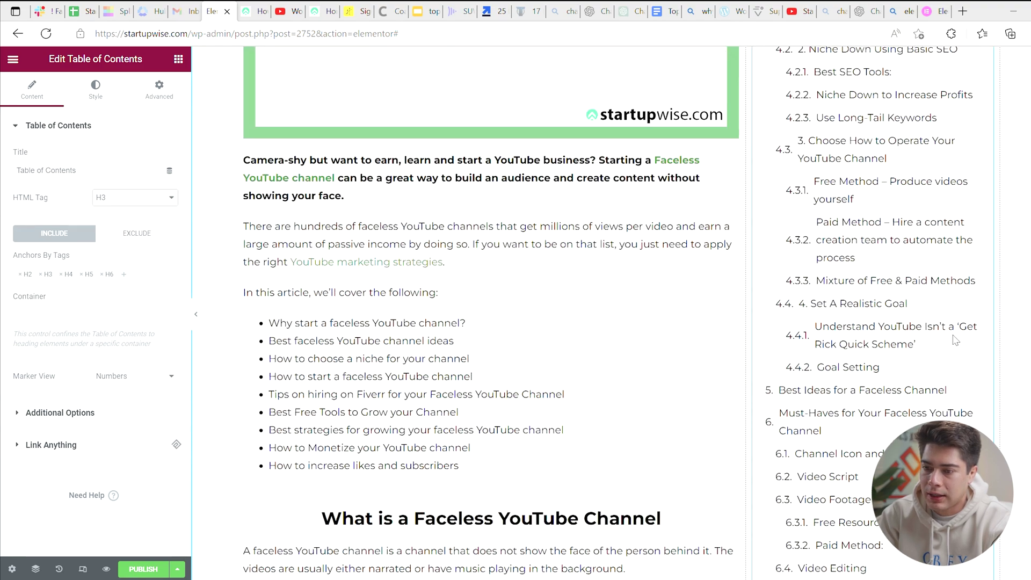
{"action": "scroll", "coordinate": [511, 449], "scroll_direction": "down", "scroll_amount": 4}
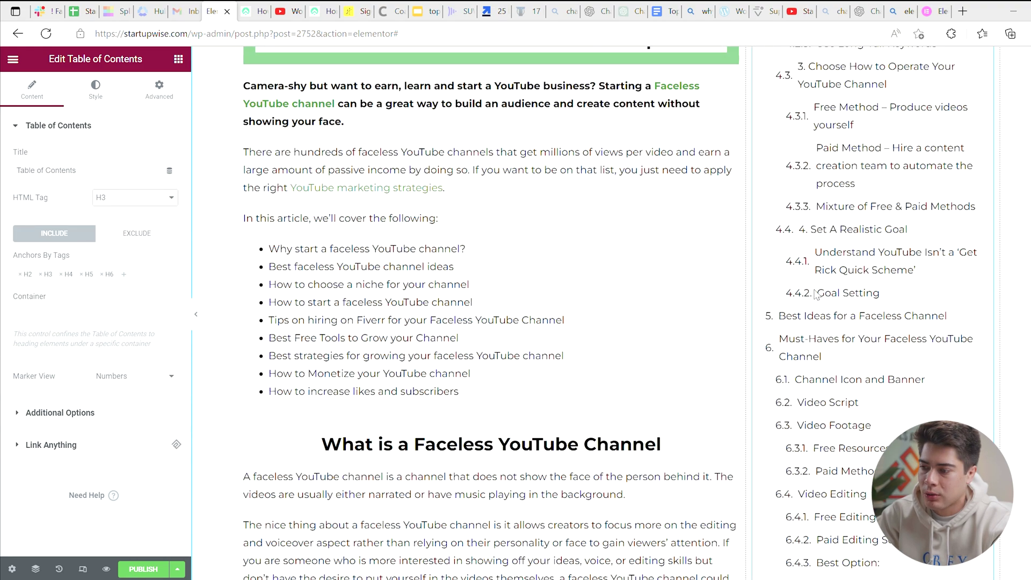
{"action": "scroll", "coordinate": [838, 177], "scroll_direction": "up", "scroll_amount": 8}
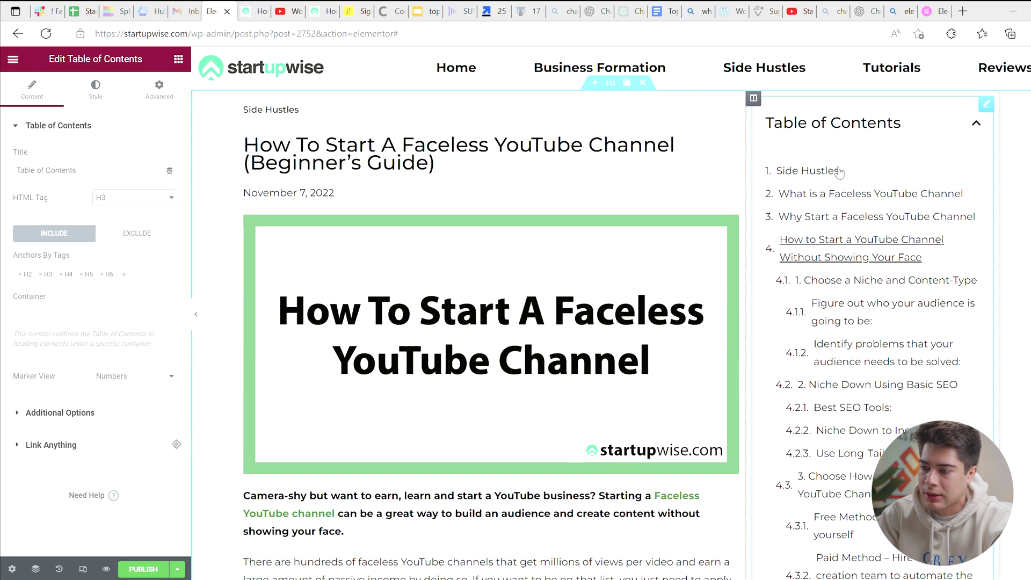
{"action": "scroll", "coordinate": [706, 340], "scroll_direction": "down", "scroll_amount": 10}
{"action": "left_click", "coordinate": [544, 310]}
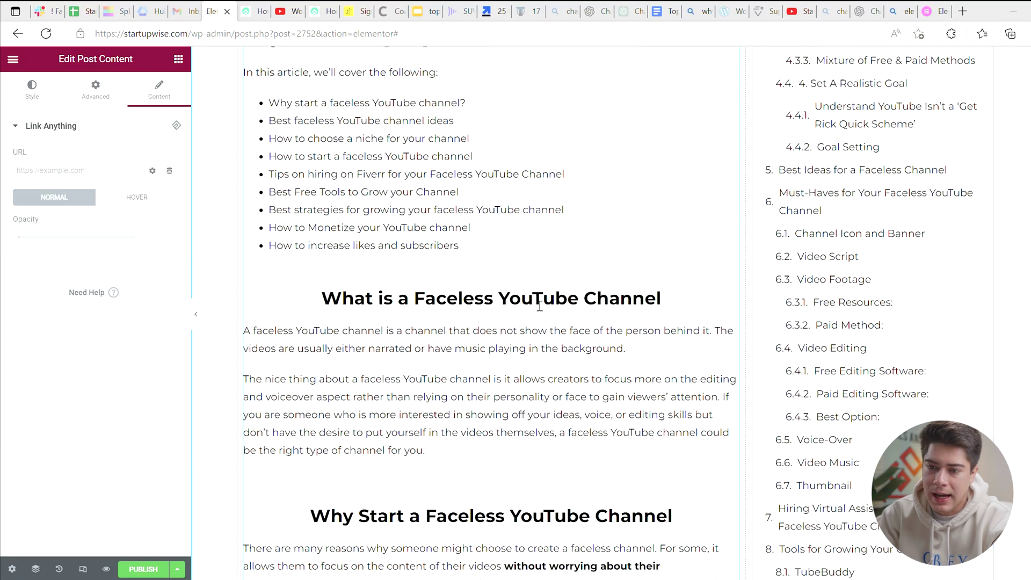
{"action": "scroll", "coordinate": [900, 224], "scroll_direction": "up", "scroll_amount": 6}
{"action": "scroll", "coordinate": [899, 225], "scroll_direction": "up", "scroll_amount": 4}
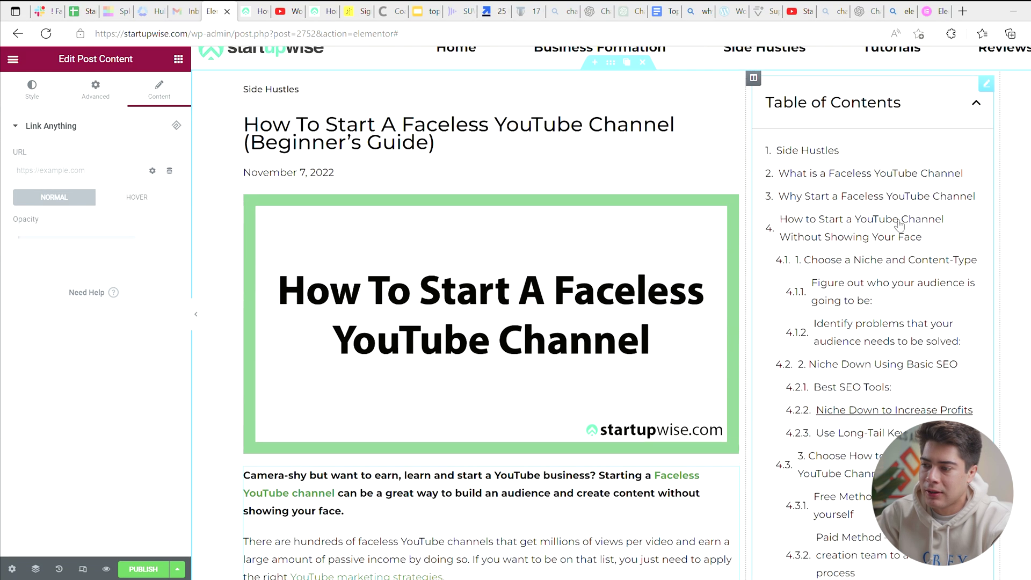
{"action": "scroll", "coordinate": [380, 336], "scroll_direction": "down", "scroll_amount": 7}
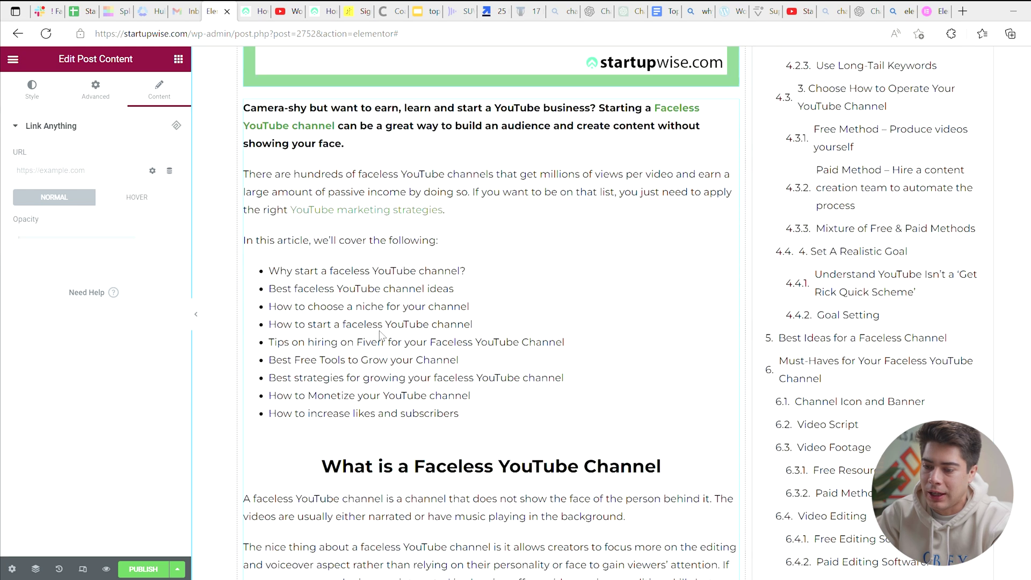
{"action": "scroll", "coordinate": [874, 226], "scroll_direction": "up", "scroll_amount": 6}
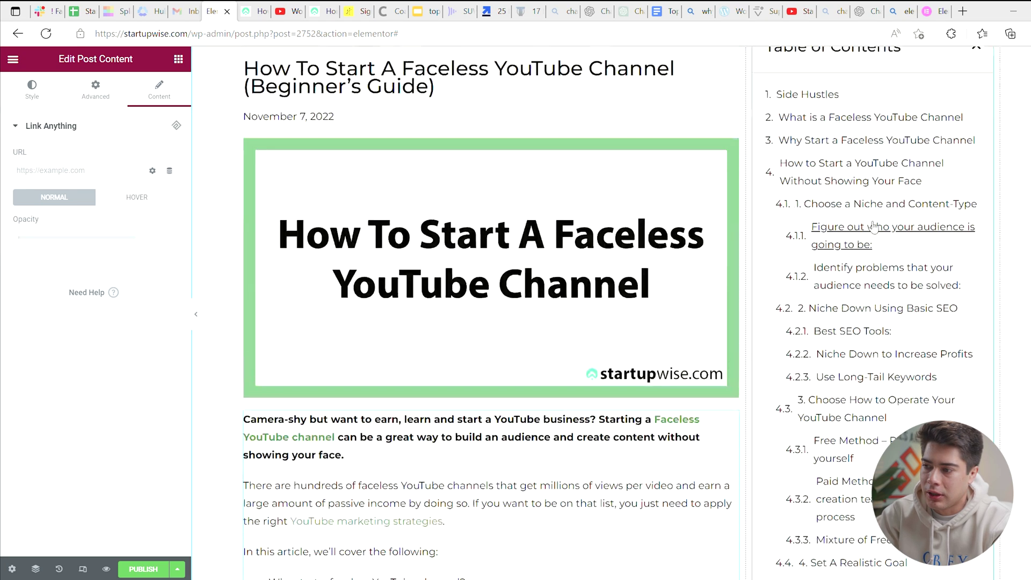
Confirm the Table of Contents H3 setting, then review the article body through to its Conclusion.
{"action": "left_click", "coordinate": [874, 225]}
{"action": "left_click", "coordinate": [164, 198]}
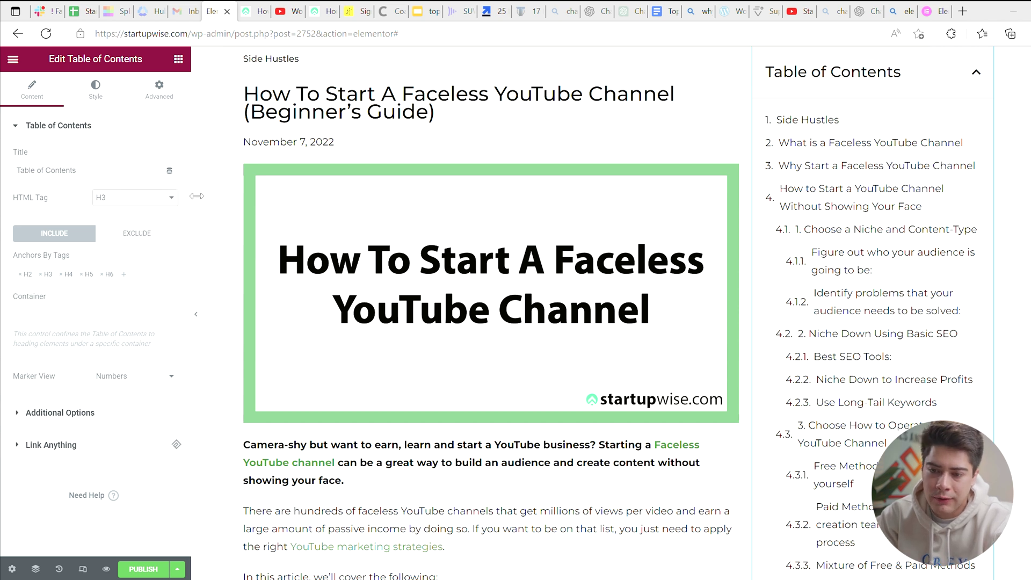
{"action": "left_click", "coordinate": [158, 129]}
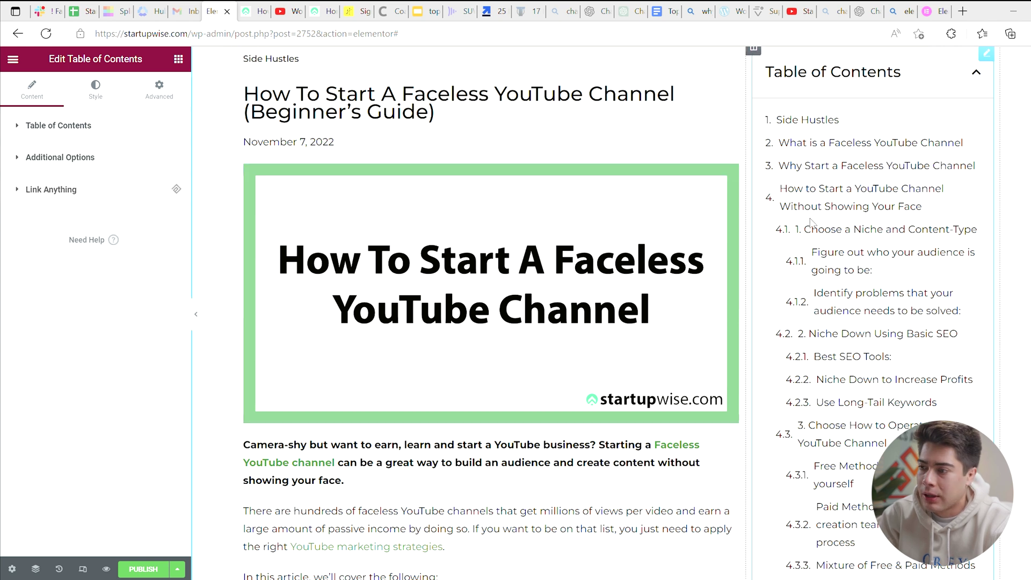
{"action": "scroll", "coordinate": [537, 386], "scroll_direction": "down", "scroll_amount": 2}
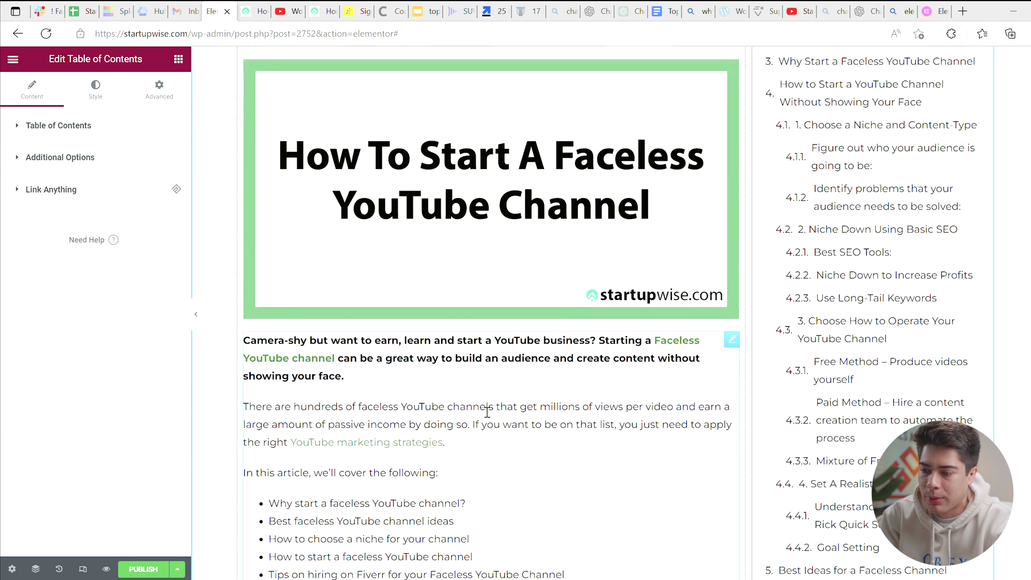
{"action": "left_click", "coordinate": [486, 410]}
{"action": "scroll", "coordinate": [483, 415], "scroll_direction": "up", "scroll_amount": 2}
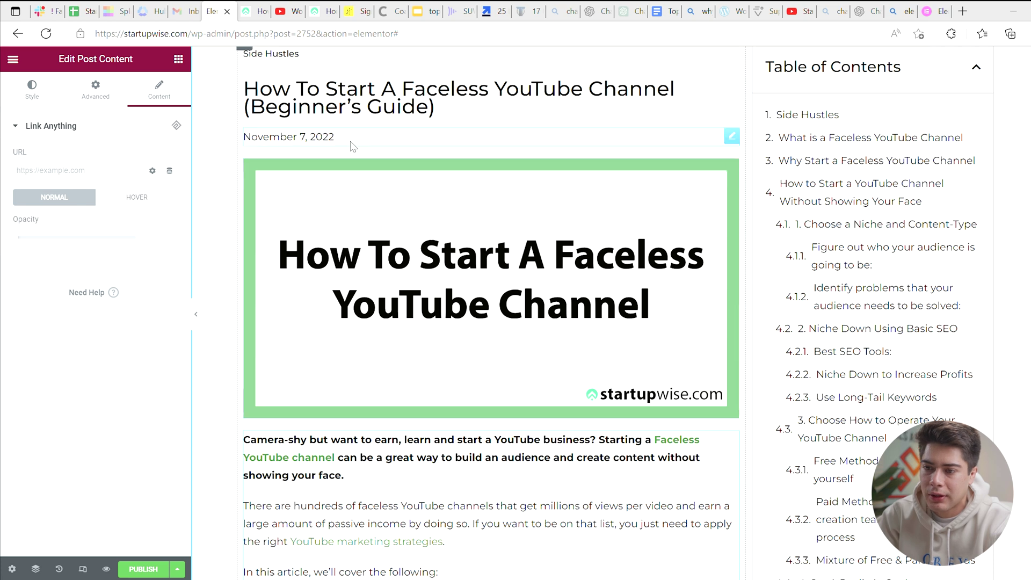
{"action": "scroll", "coordinate": [317, 139], "scroll_direction": "up", "scroll_amount": 1}
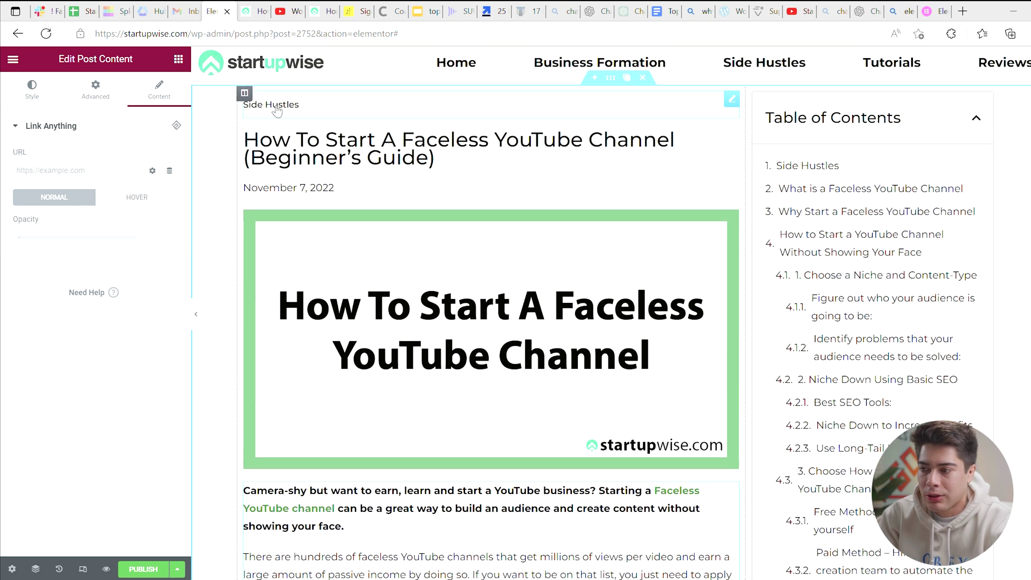
{"action": "scroll", "coordinate": [438, 334], "scroll_direction": "down", "scroll_amount": 12}
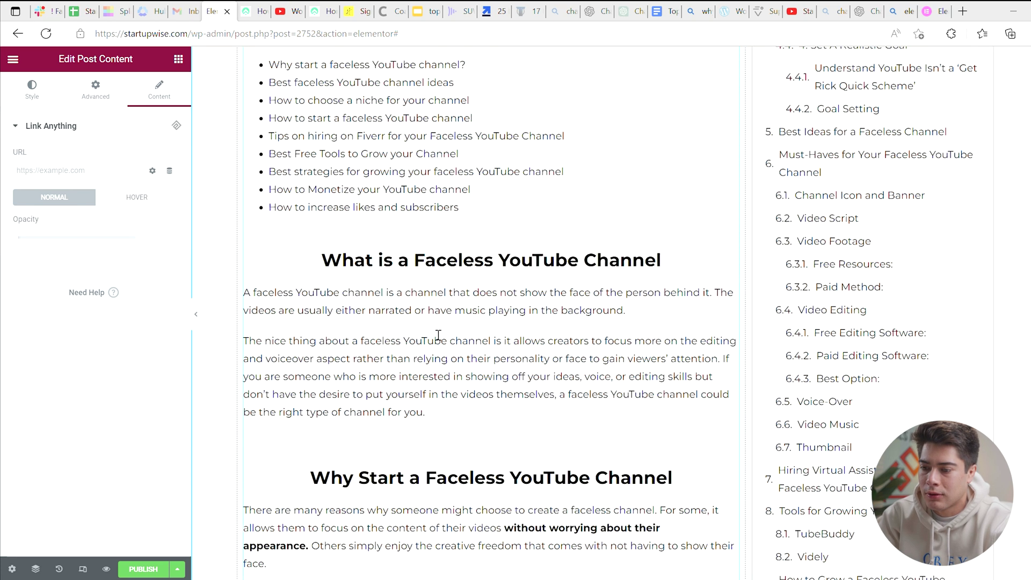
{"action": "scroll", "coordinate": [438, 334], "scroll_direction": "down", "scroll_amount": 20}
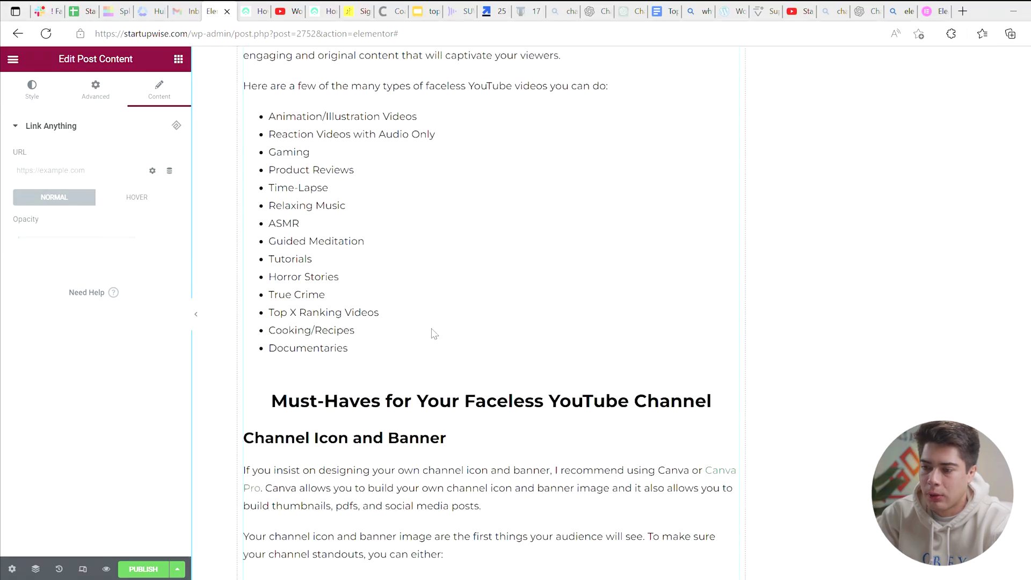
{"action": "scroll", "coordinate": [435, 334], "scroll_direction": "down", "scroll_amount": 20}
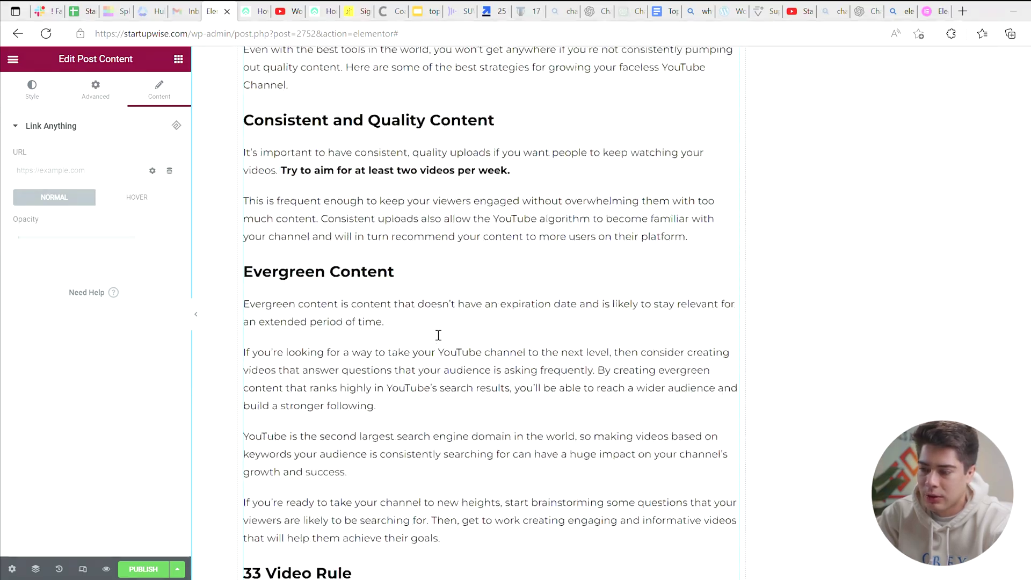
{"action": "scroll", "coordinate": [438, 334], "scroll_direction": "down", "scroll_amount": 20}
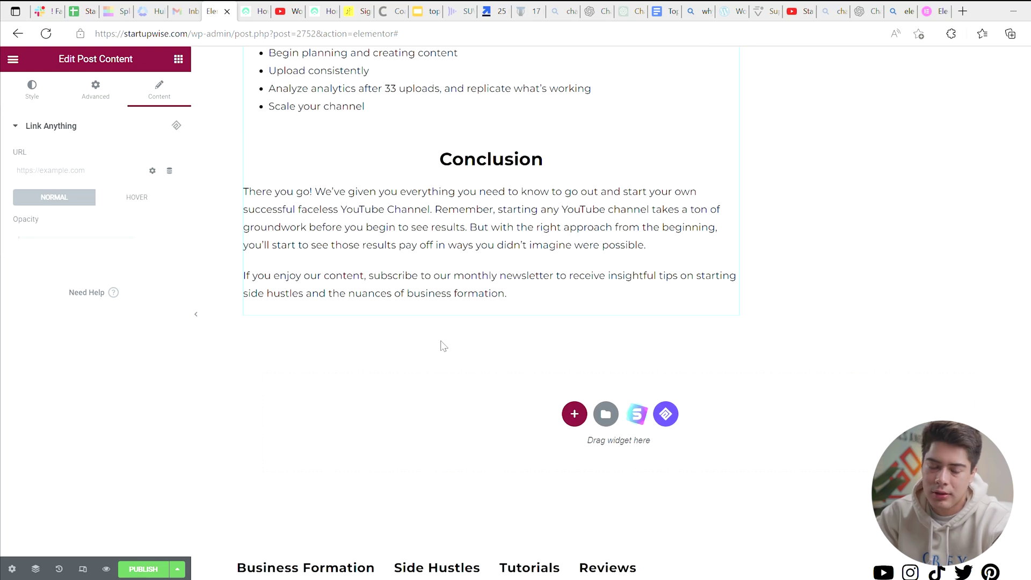
{"action": "left_click", "coordinate": [178, 60]}
Add Post Navigation below the Conclusion with post titles and borders hidden and Arrow-type arrows.
{"action": "scroll", "coordinate": [124, 290], "scroll_direction": "down", "scroll_amount": 2}
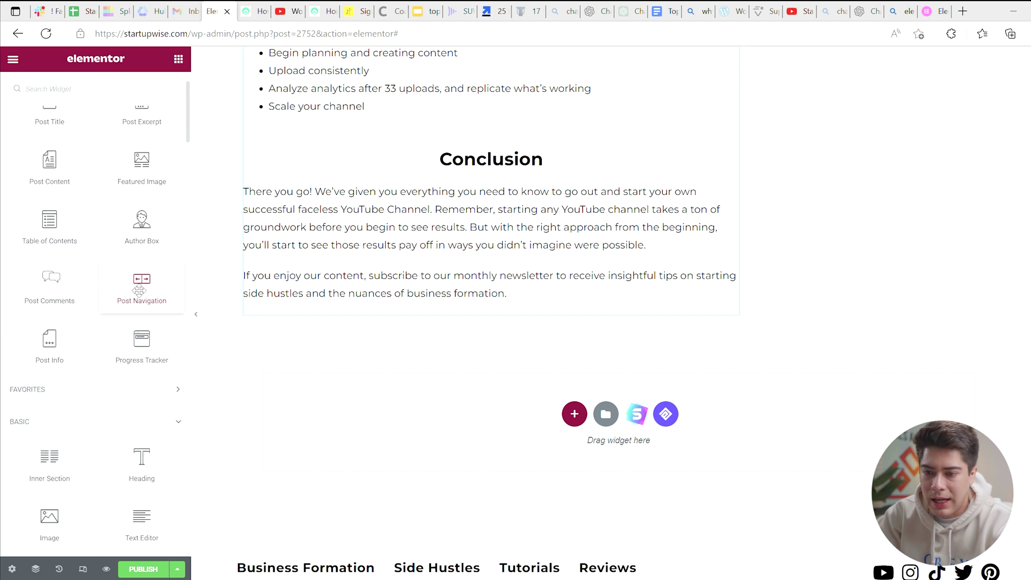
{"action": "left_click_drag", "start_coordinate": [143, 291], "coordinate": [488, 364]}
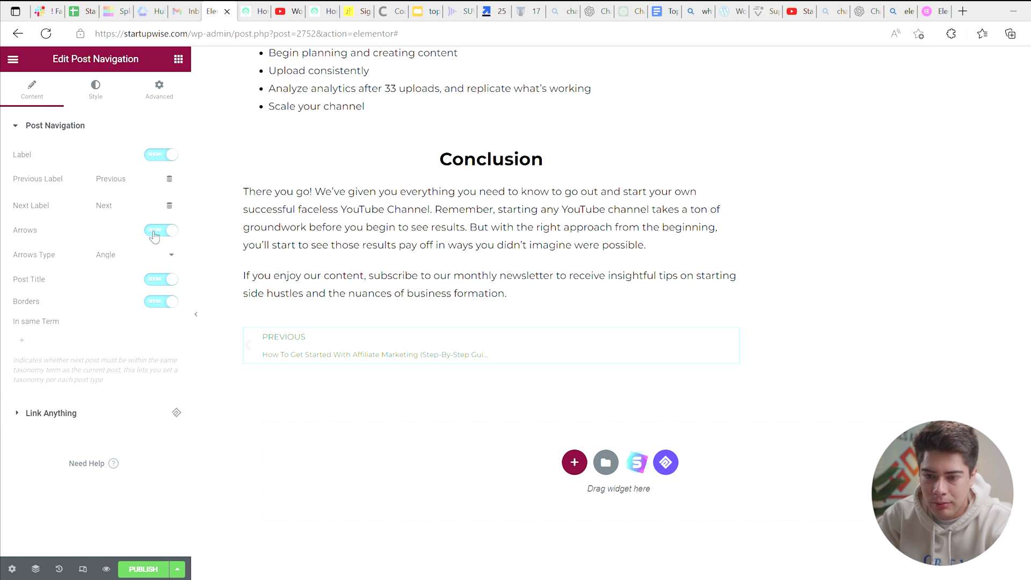
{"action": "left_click", "coordinate": [161, 279]}
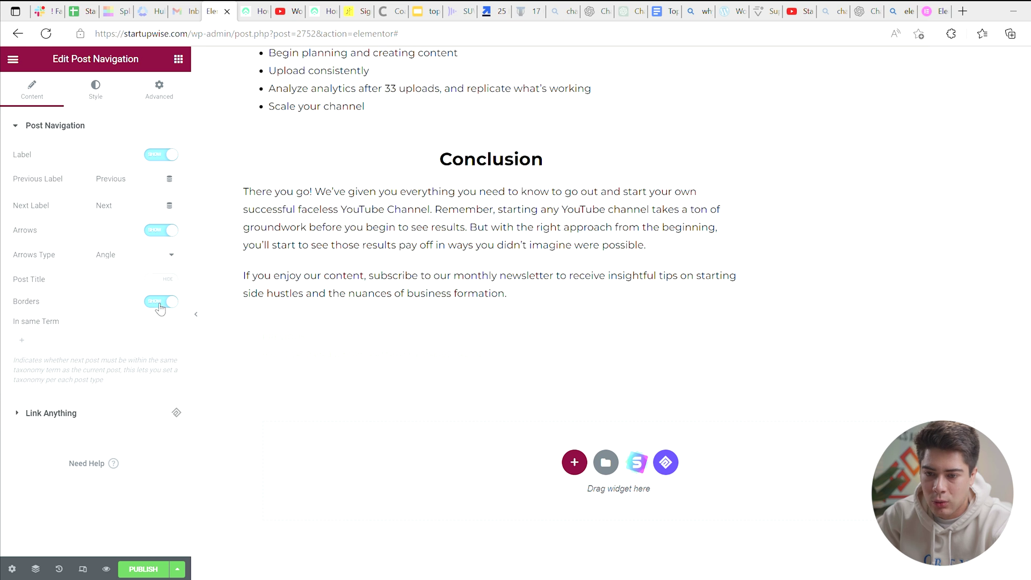
{"action": "left_click", "coordinate": [159, 302]}
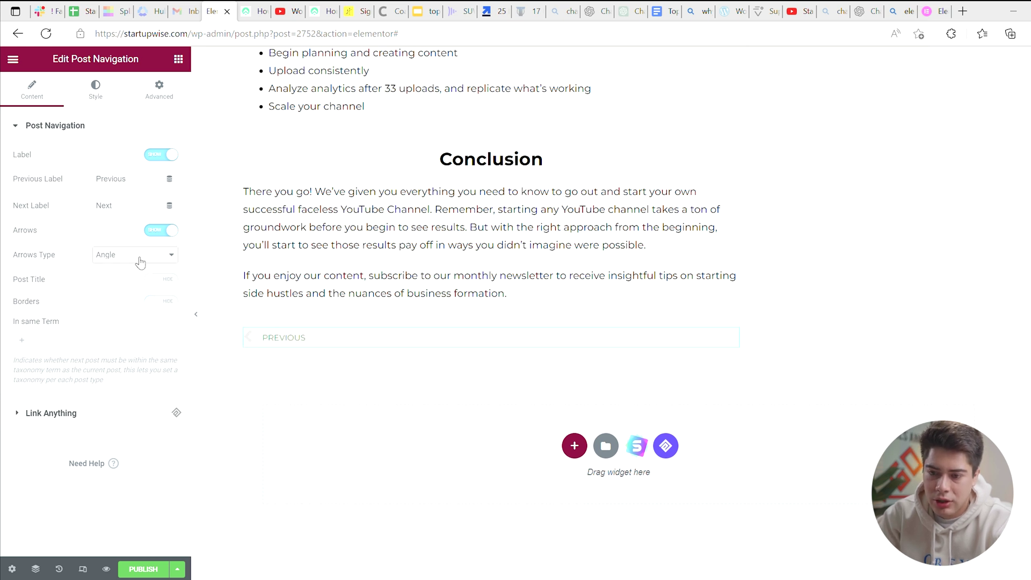
{"action": "left_click", "coordinate": [129, 322]}
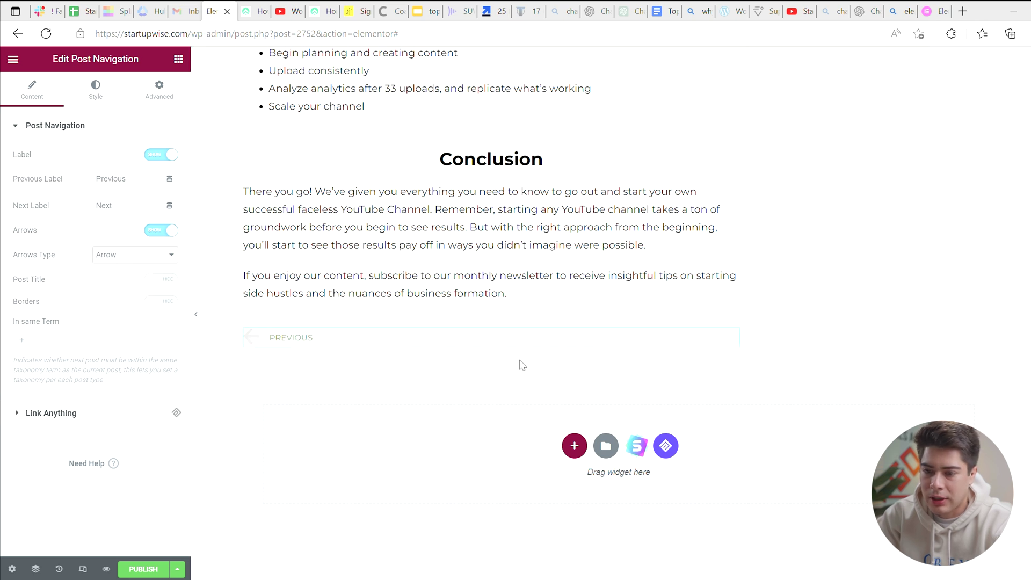
{"action": "scroll", "coordinate": [309, 310], "scroll_direction": "up", "scroll_amount": 3}
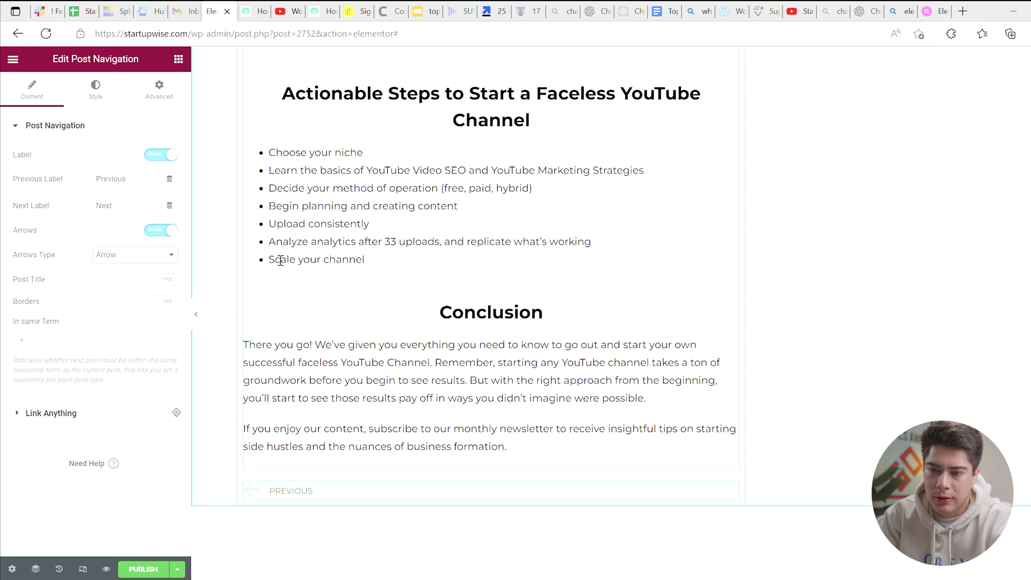
{"action": "scroll", "coordinate": [379, 402], "scroll_direction": "down", "scroll_amount": 1}
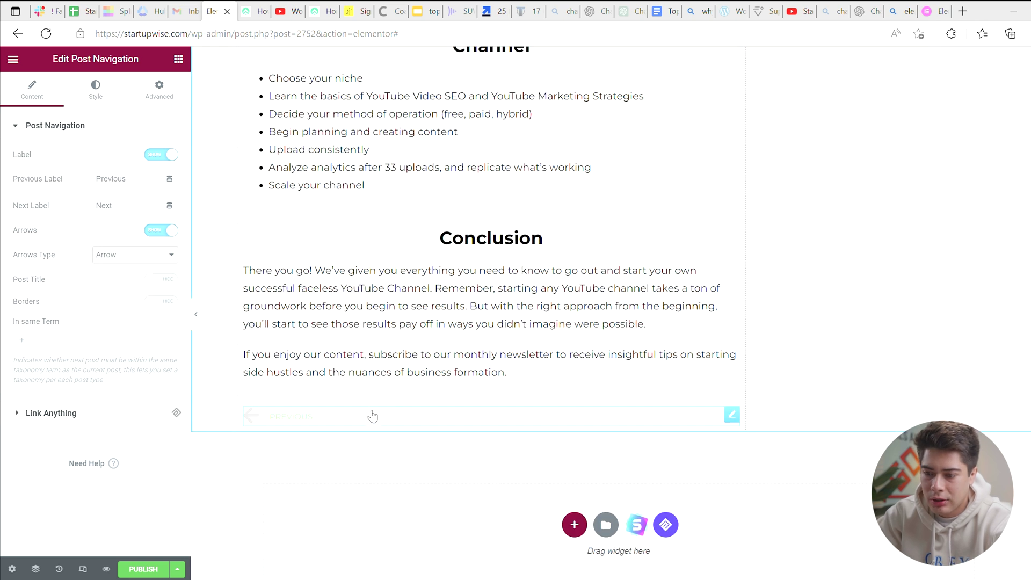
{"action": "scroll", "coordinate": [372, 416], "scroll_direction": "down", "scroll_amount": 1}
{"action": "scroll", "coordinate": [370, 409], "scroll_direction": "up", "scroll_amount": 1}
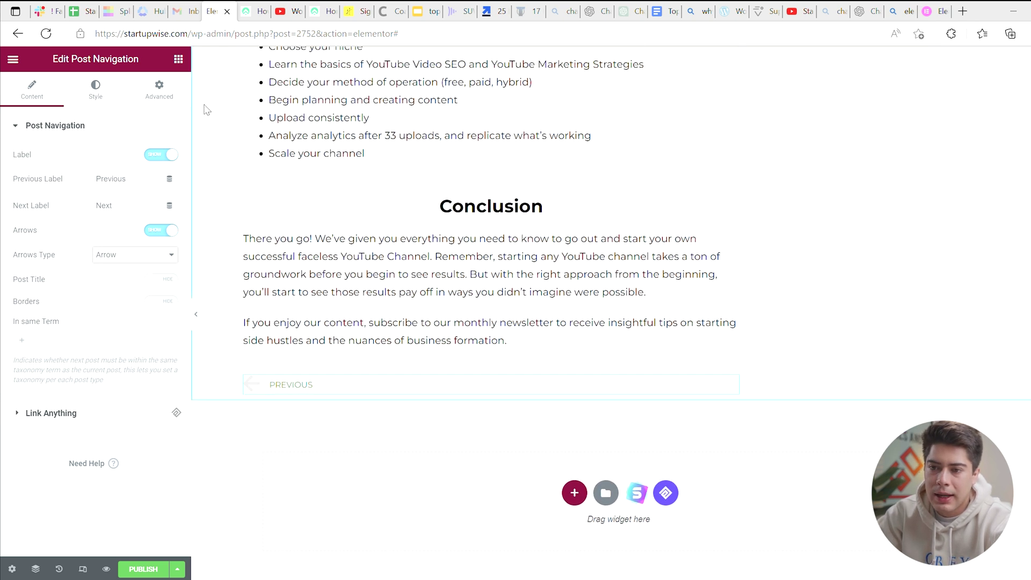
{"action": "left_click", "coordinate": [178, 60]}
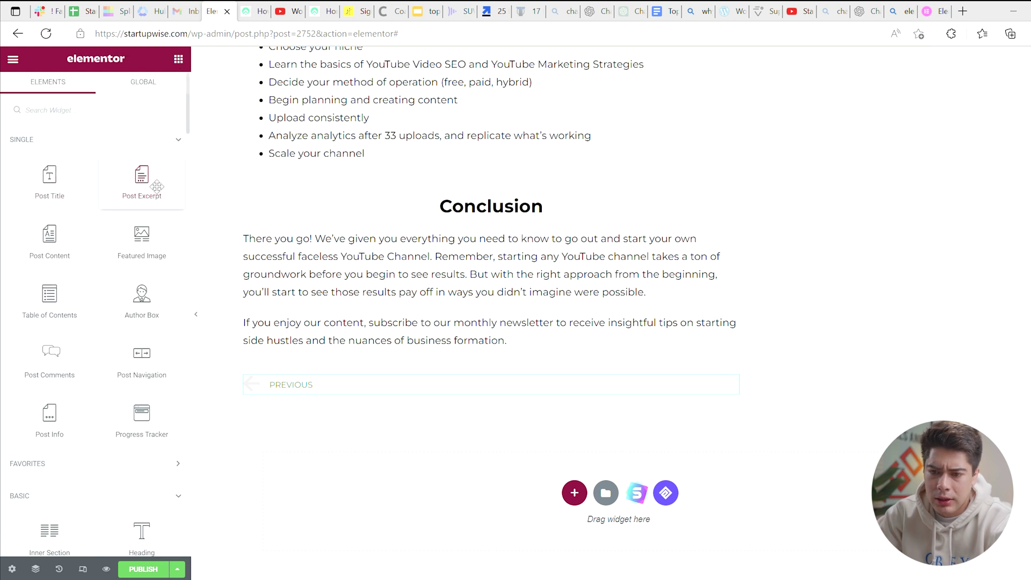
Add a 'Related Posts' heading below the post navigation and review its typography settings.
{"action": "scroll", "coordinate": [71, 371], "scroll_direction": "down", "scroll_amount": 3}
{"action": "left_click_drag", "start_coordinate": [142, 346], "coordinate": [334, 421]}
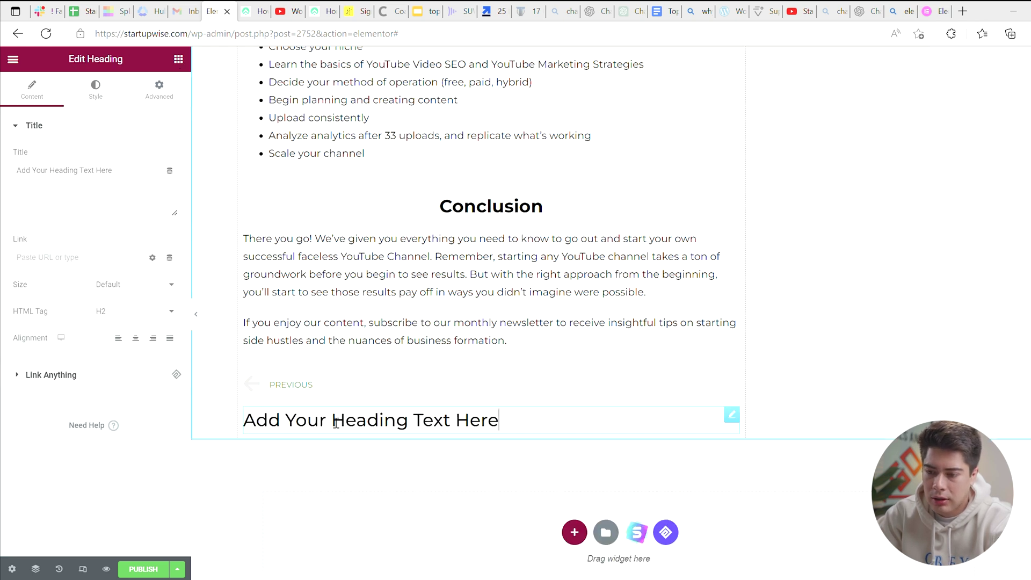
{"action": "triple_click", "coordinate": [335, 422]}
{"action": "type", "text": "Rela"}
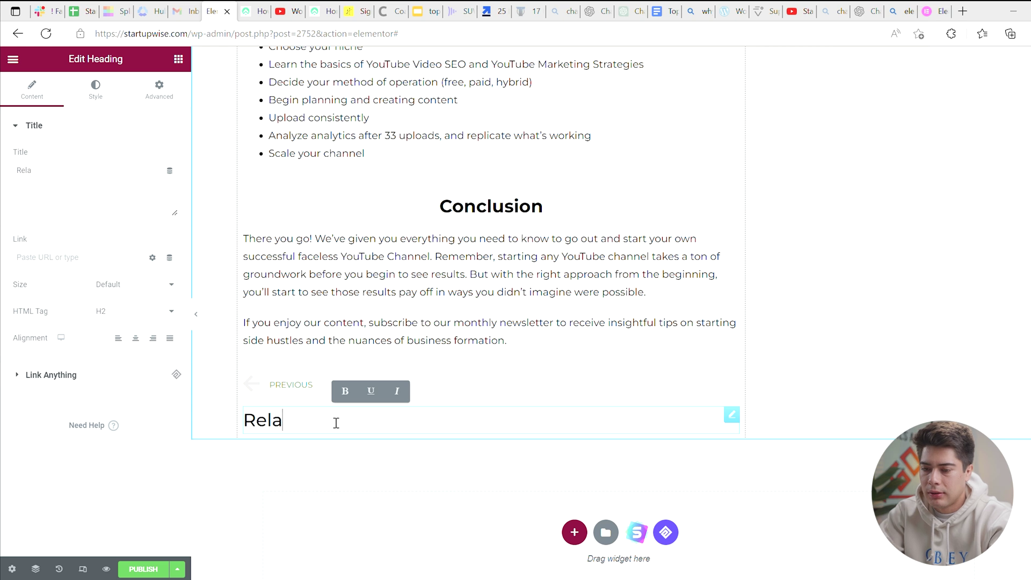
{"action": "type", "text": "ted Posts"}
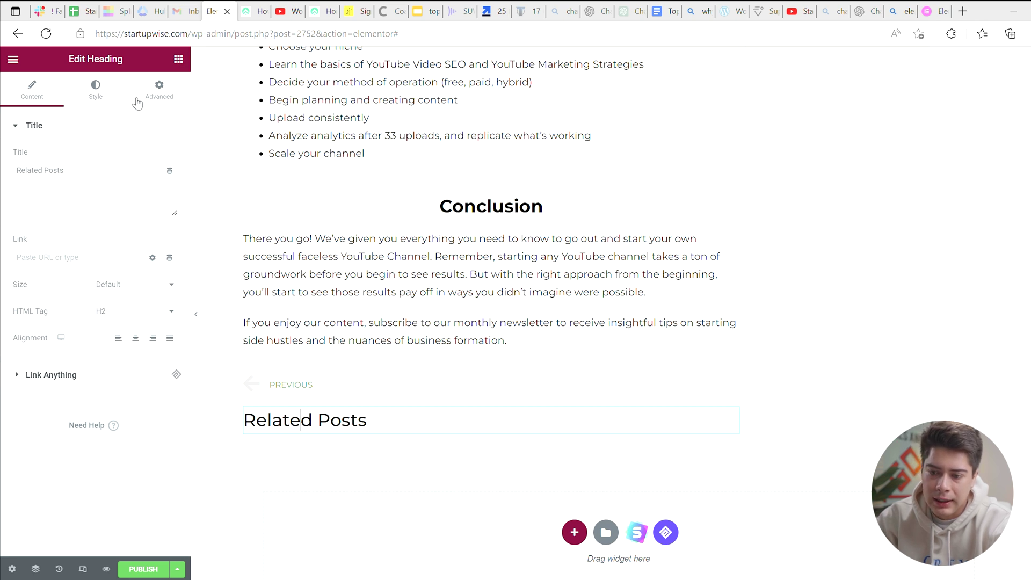
{"action": "left_click", "coordinate": [98, 94]}
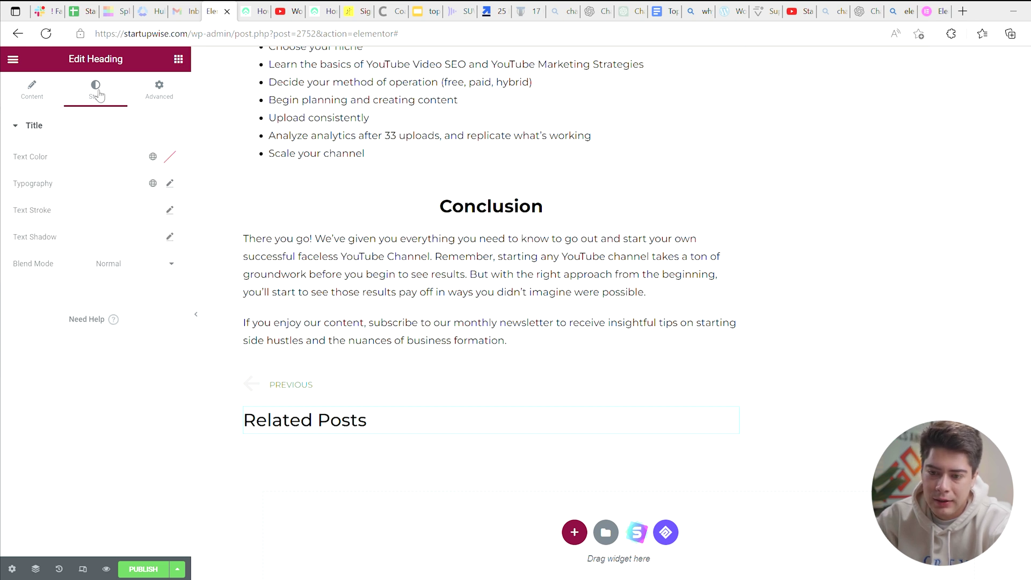
{"action": "left_click", "coordinate": [169, 184]}
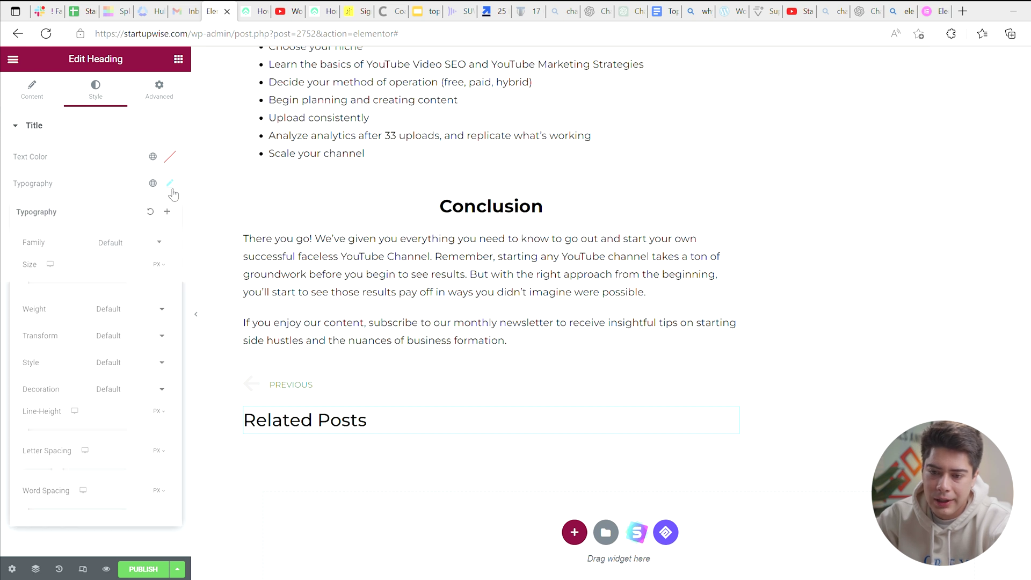
{"action": "left_click", "coordinate": [102, 185]}
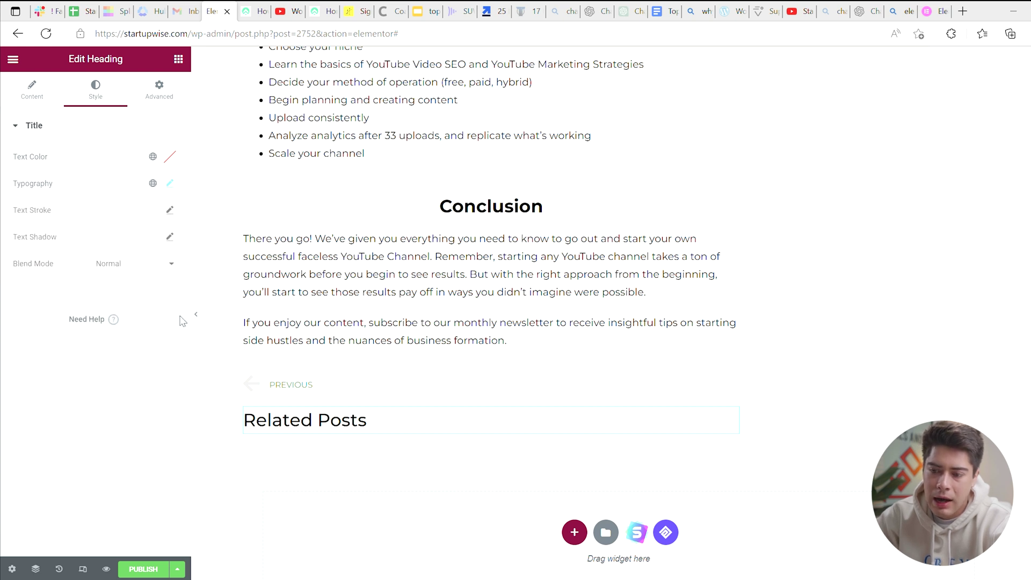
{"action": "left_click", "coordinate": [32, 91]}
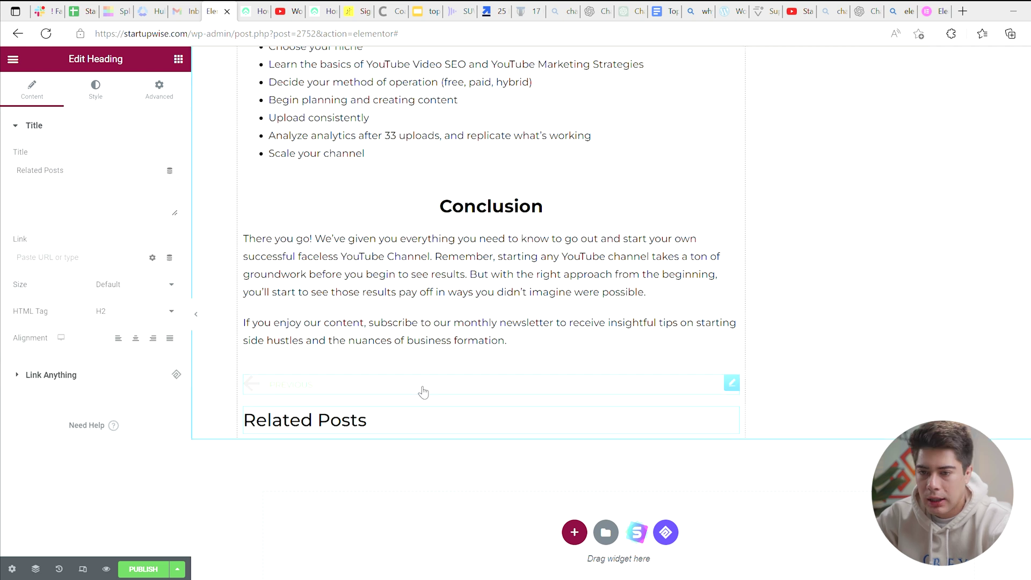
{"action": "left_click", "coordinate": [178, 61]}
Place the Posts widget under the Related Posts heading and limit it to 3 posts per page.
{"action": "scroll", "coordinate": [83, 370], "scroll_direction": "down", "scroll_amount": 3}
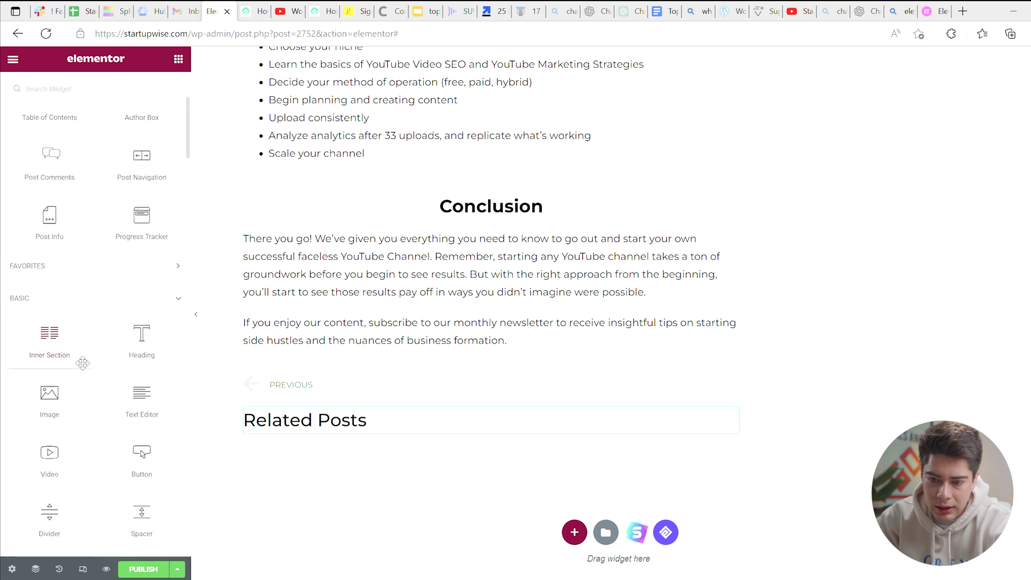
{"action": "scroll", "coordinate": [83, 363], "scroll_direction": "down", "scroll_amount": 6}
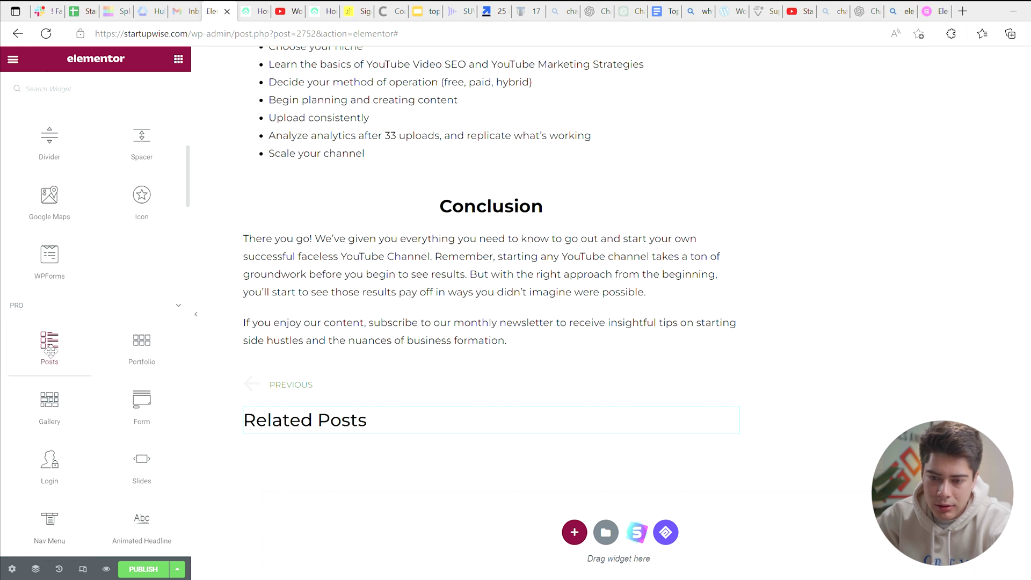
{"action": "left_click_drag", "start_coordinate": [50, 352], "coordinate": [484, 445]}
{"action": "scroll", "coordinate": [515, 376], "scroll_direction": "down", "scroll_amount": 4}
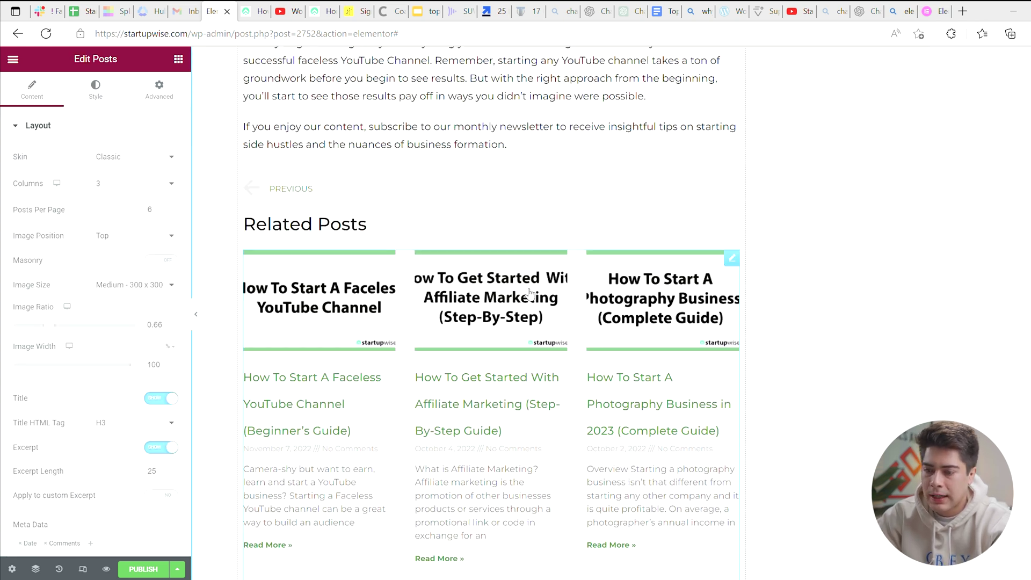
{"action": "scroll", "coordinate": [529, 292], "scroll_direction": "down", "scroll_amount": 5}
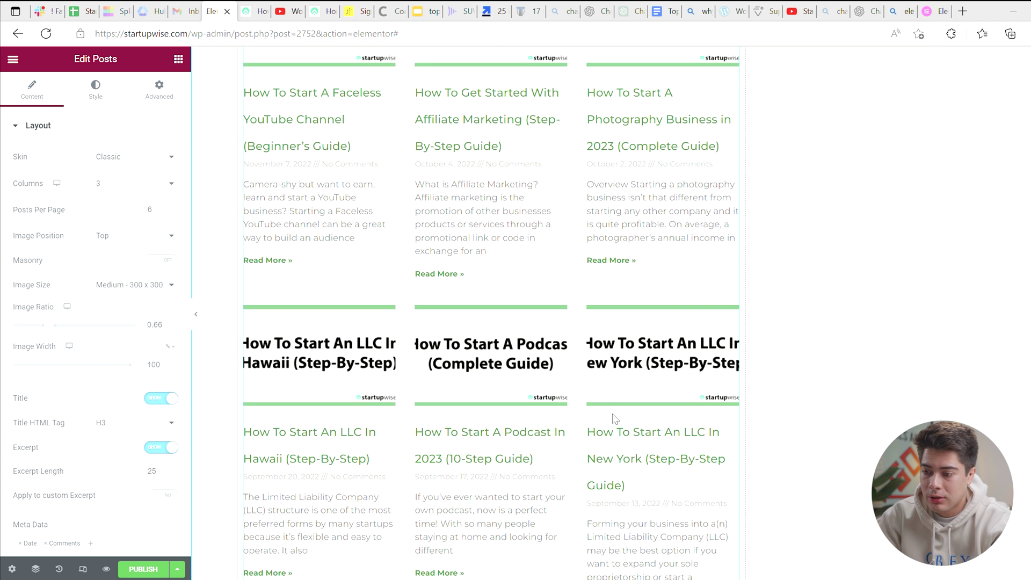
{"action": "scroll", "coordinate": [616, 420], "scroll_direction": "down", "scroll_amount": 4}
{"action": "scroll", "coordinate": [618, 421], "scroll_direction": "up", "scroll_amount": 7}
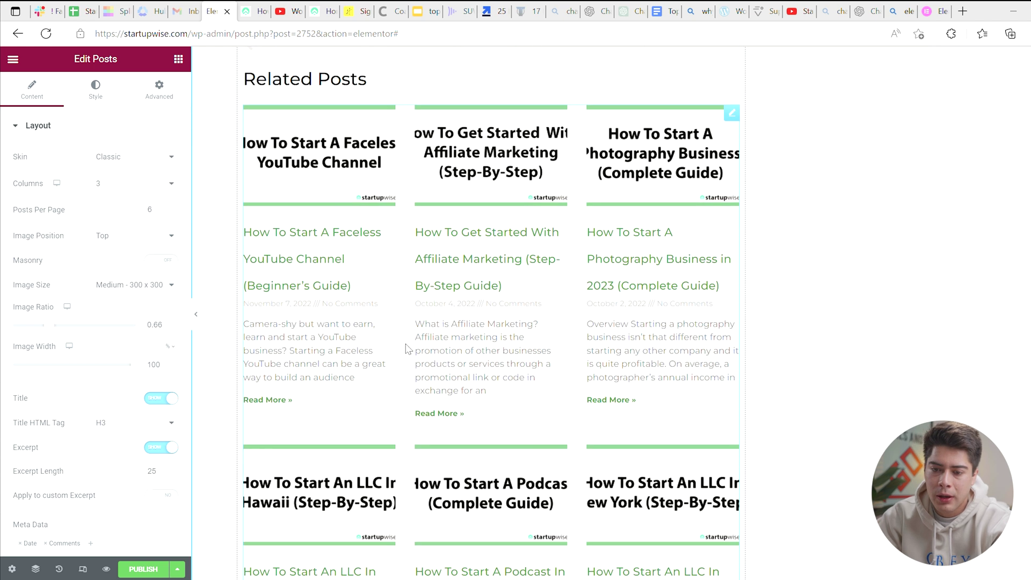
{"action": "scroll", "coordinate": [406, 277], "scroll_direction": "up", "scroll_amount": 1}
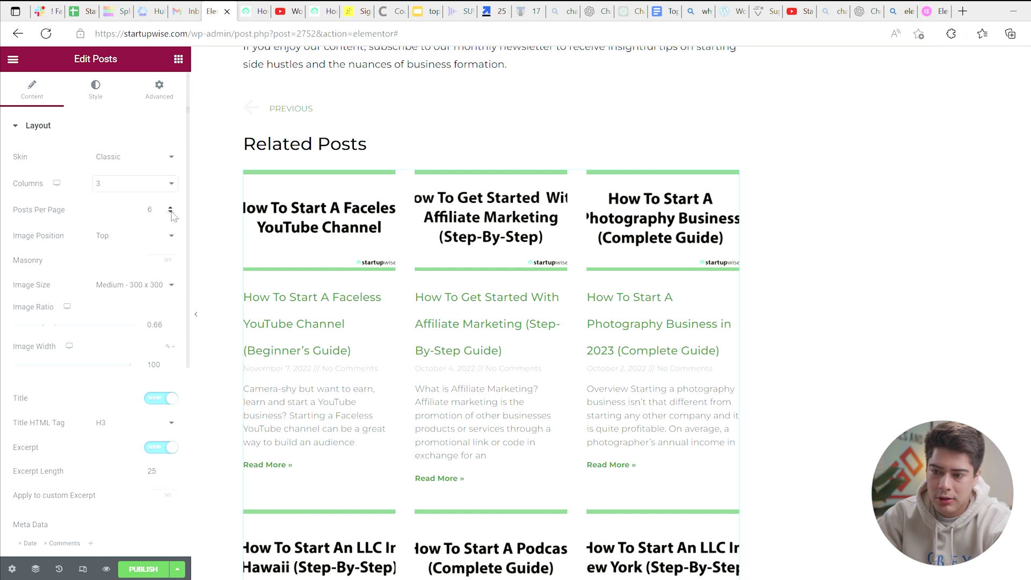
{"action": "triple_click", "coordinate": [171, 213]}
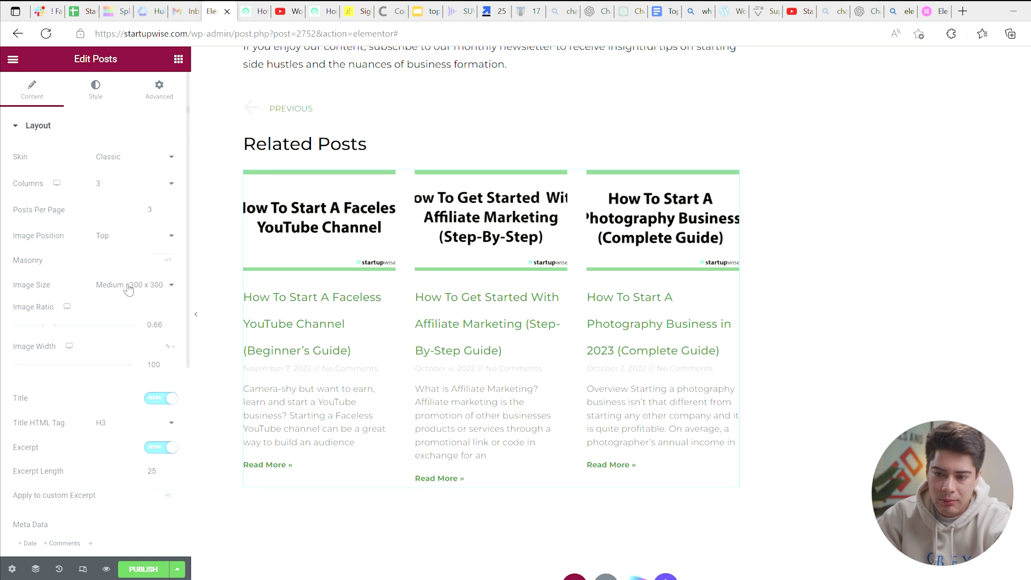
Set the related posts' thumbnail image ratio to 0.52.
{"action": "left_click", "coordinate": [171, 327]}
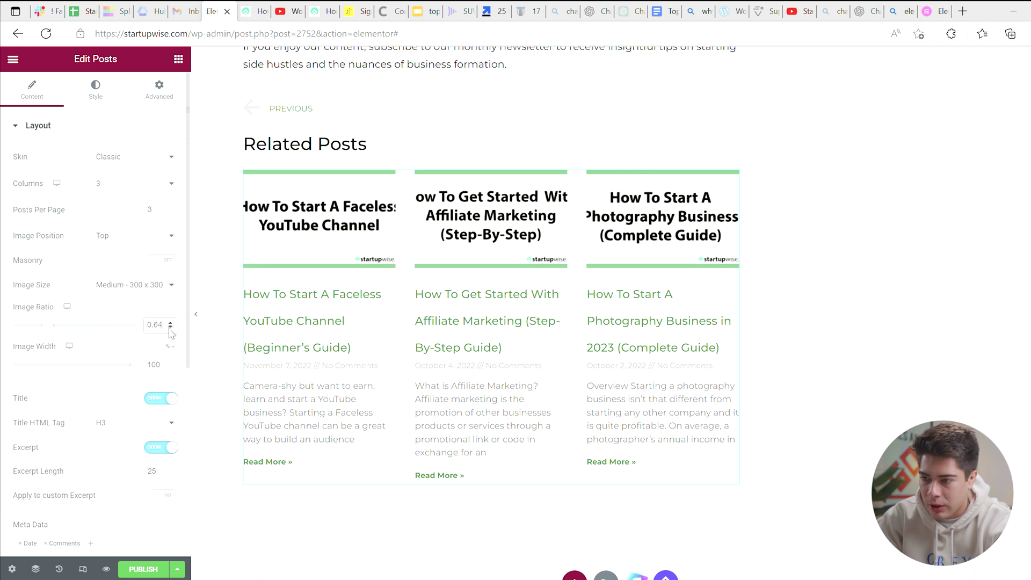
{"action": "left_click", "coordinate": [170, 327]}
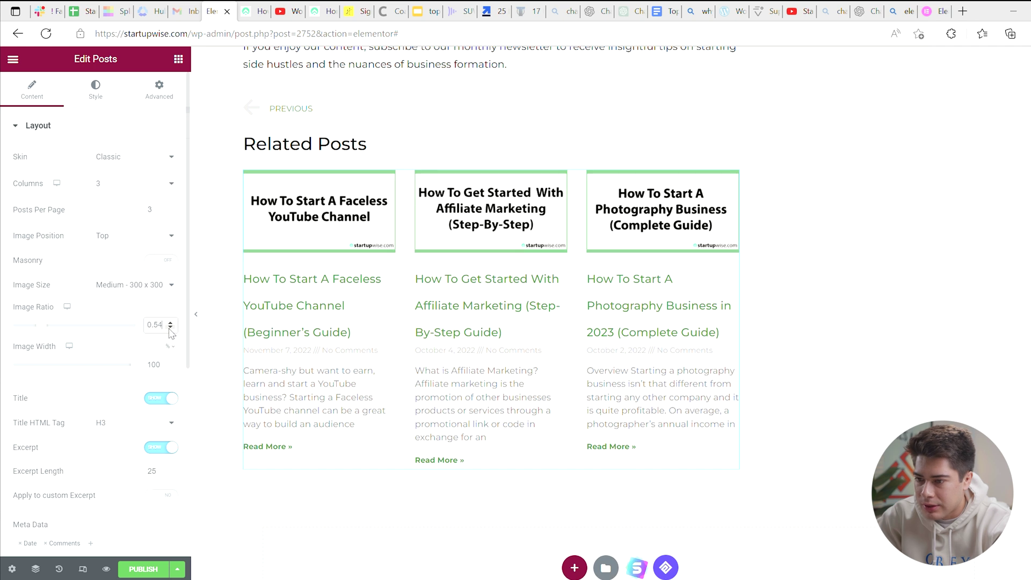
{"action": "left_click", "coordinate": [171, 327]}
{"action": "left_click", "coordinate": [170, 327]}
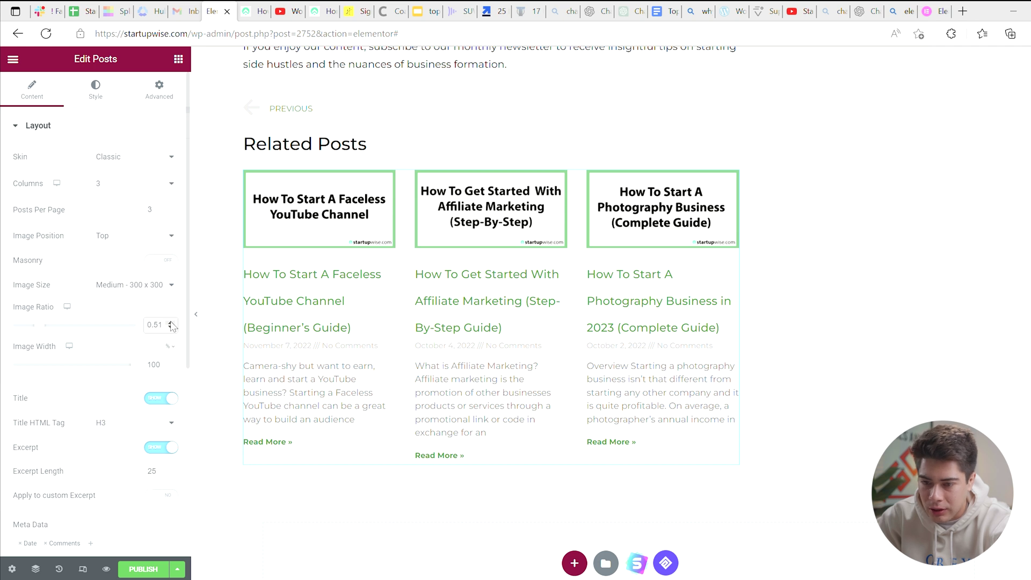
{"action": "left_click", "coordinate": [171, 323]}
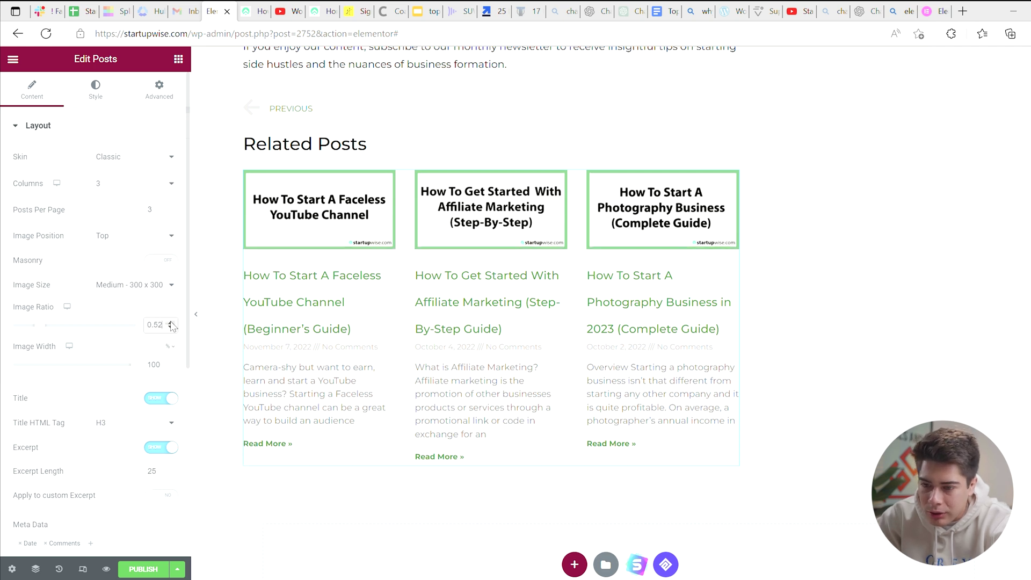
{"action": "left_click", "coordinate": [171, 323]}
{"action": "left_click", "coordinate": [170, 327]}
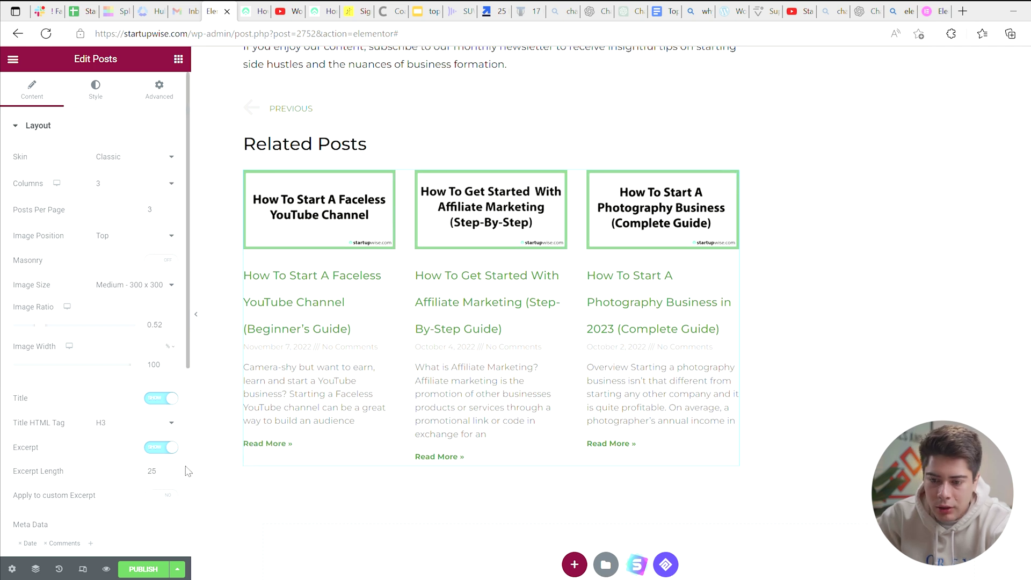
Hide excerpts, Read More links and titles, and remove Date and Comments from the meta data.
{"action": "left_click", "coordinate": [156, 448]}
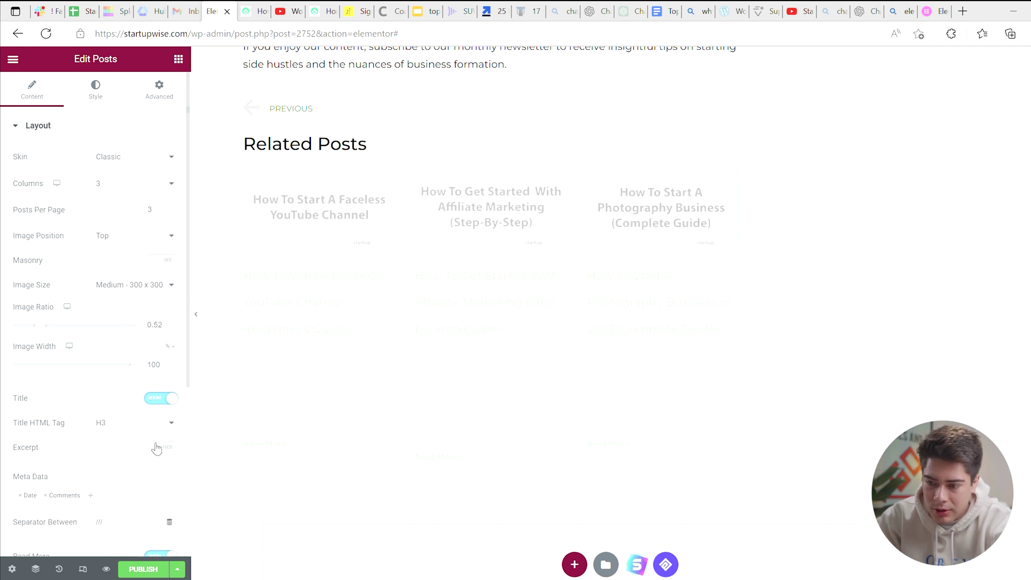
{"action": "scroll", "coordinate": [158, 450], "scroll_direction": "down", "scroll_amount": 2}
{"action": "left_click", "coordinate": [157, 471]}
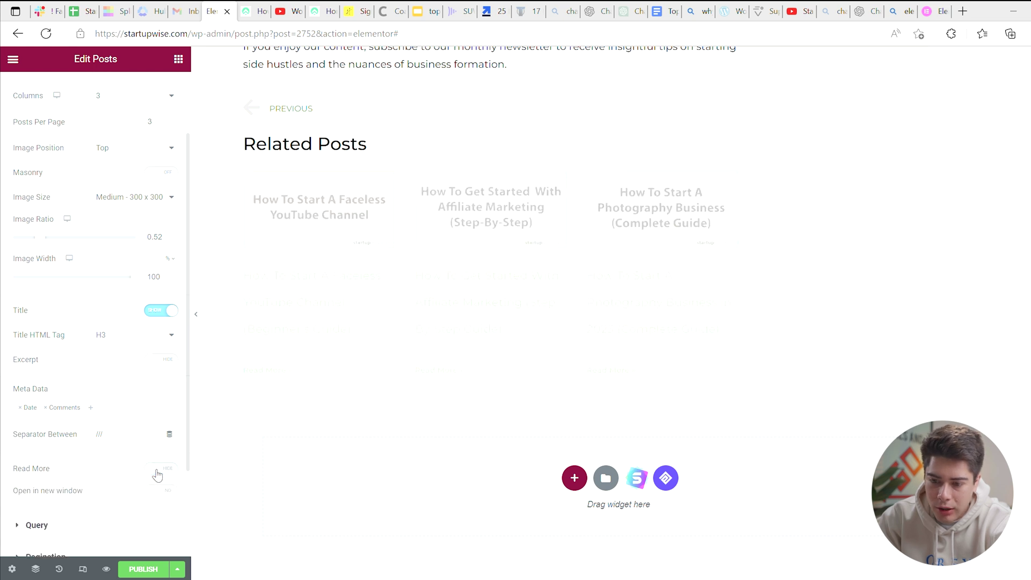
{"action": "left_click", "coordinate": [21, 408]}
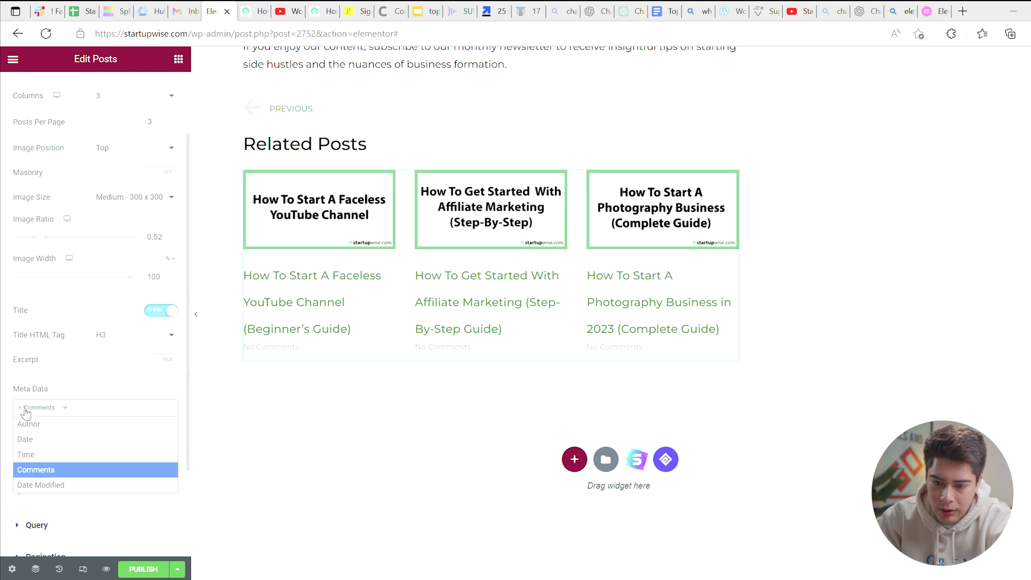
{"action": "left_click", "coordinate": [20, 407]}
{"action": "scroll", "coordinate": [315, 255], "scroll_direction": "down", "scroll_amount": 1}
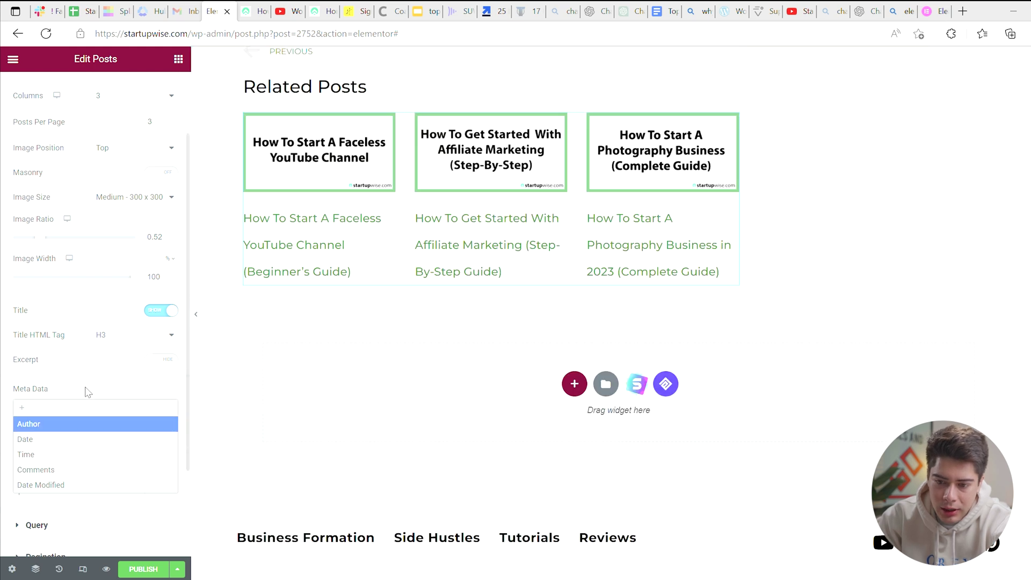
{"action": "left_click", "coordinate": [633, 178]}
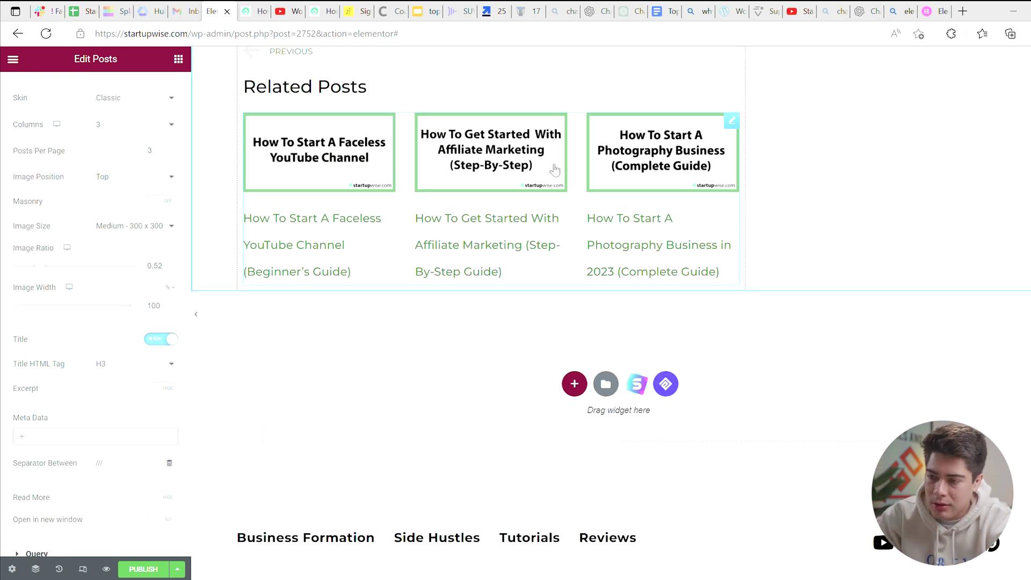
{"action": "left_click", "coordinate": [159, 340]}
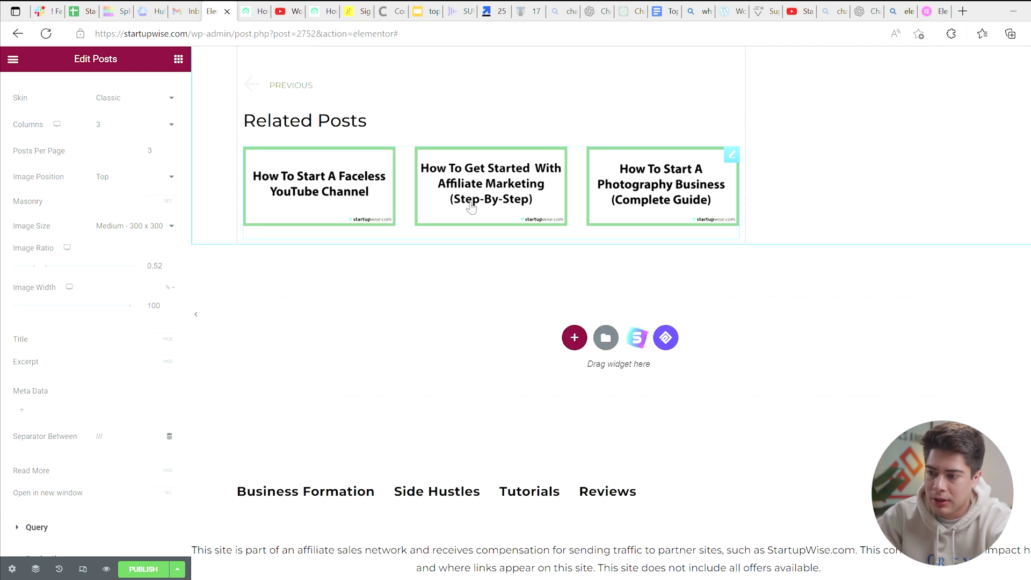
{"action": "scroll", "coordinate": [375, 322], "scroll_direction": "up", "scroll_amount": 4}
{"action": "left_click", "coordinate": [483, 414]}
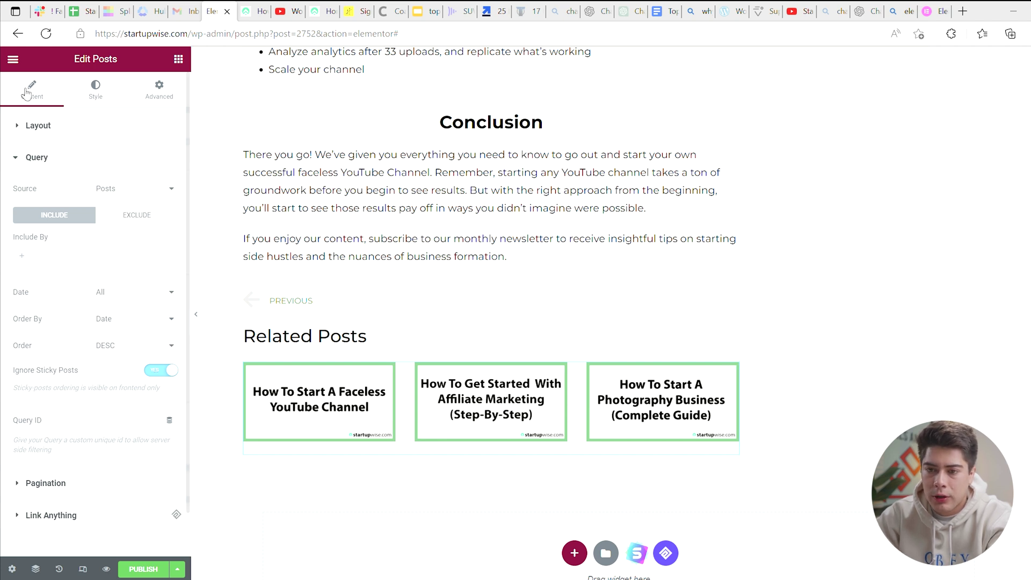
Set the posts query Source to Related and exclude the Current Post.
{"action": "left_click", "coordinate": [27, 161]}
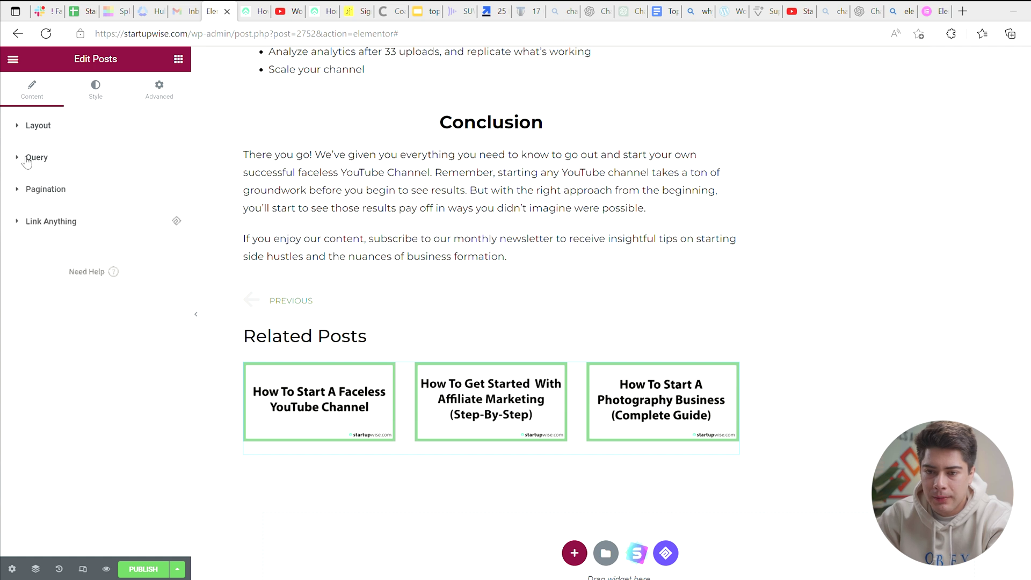
{"action": "left_click", "coordinate": [28, 160]}
{"action": "left_click", "coordinate": [126, 255]}
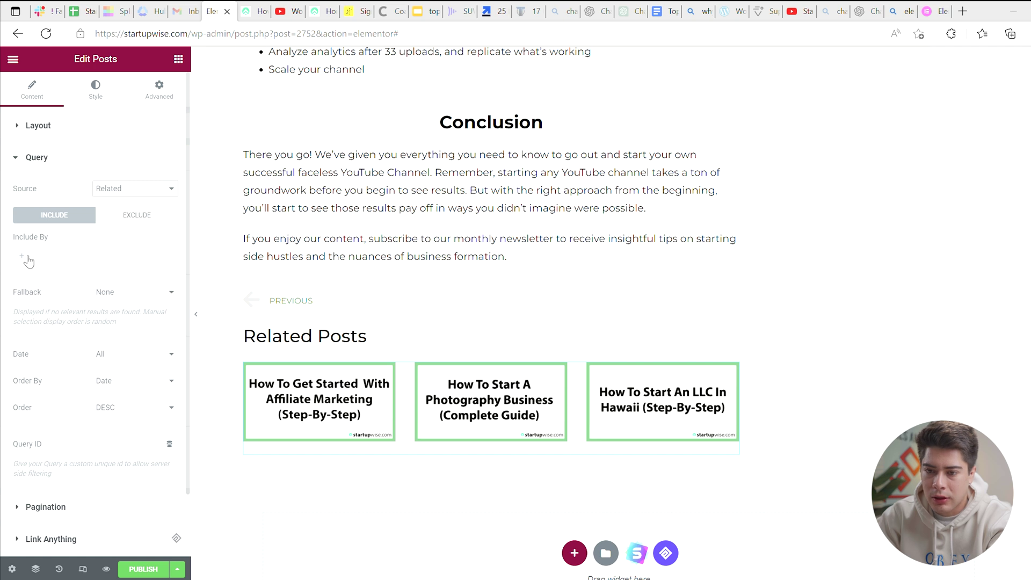
{"action": "scroll", "coordinate": [477, 261], "scroll_direction": "up", "scroll_amount": 10}
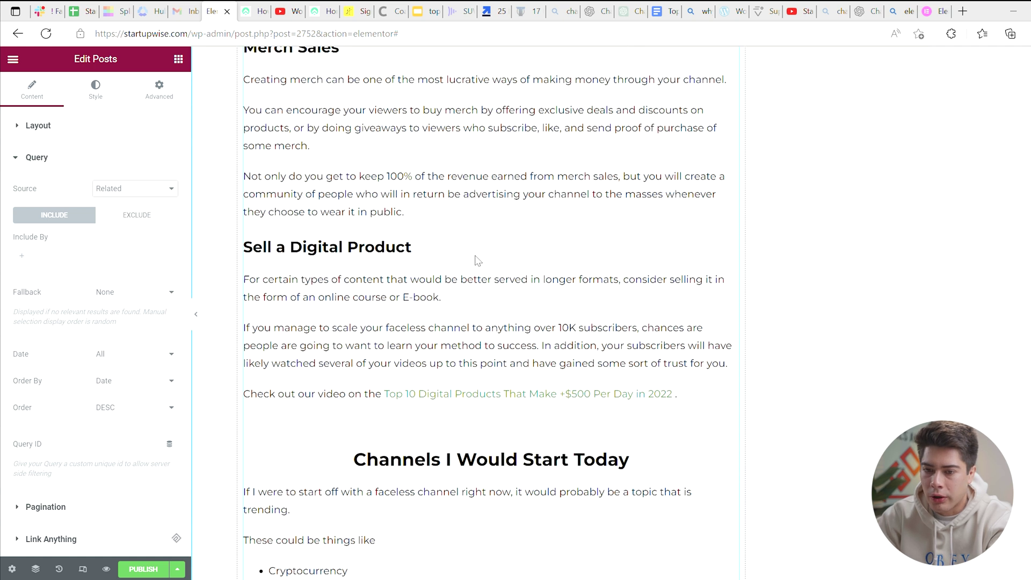
{"action": "scroll", "coordinate": [478, 261], "scroll_direction": "down", "scroll_amount": 6}
{"action": "scroll", "coordinate": [478, 261], "scroll_direction": "down", "scroll_amount": 8}
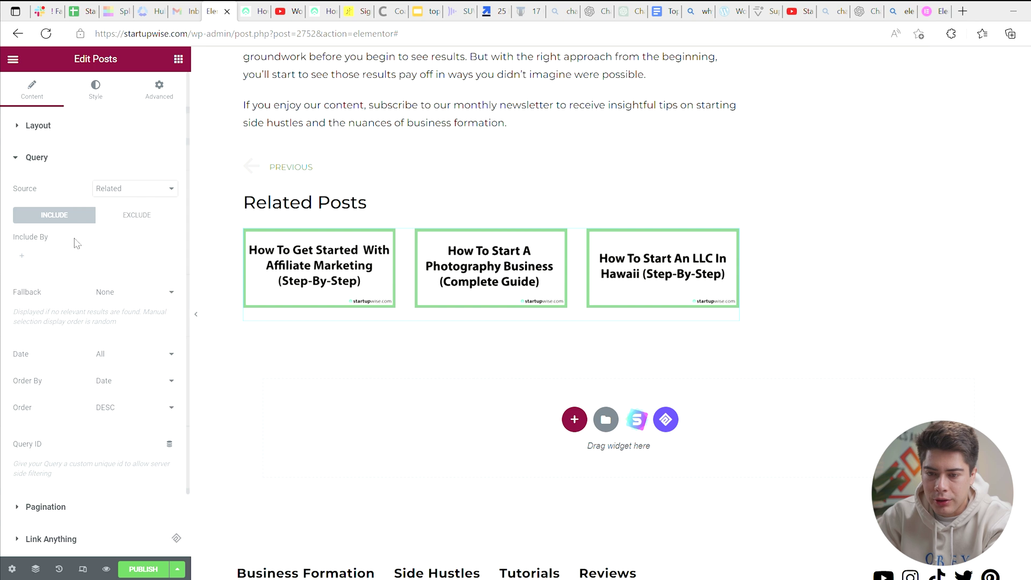
{"action": "left_click", "coordinate": [137, 215]}
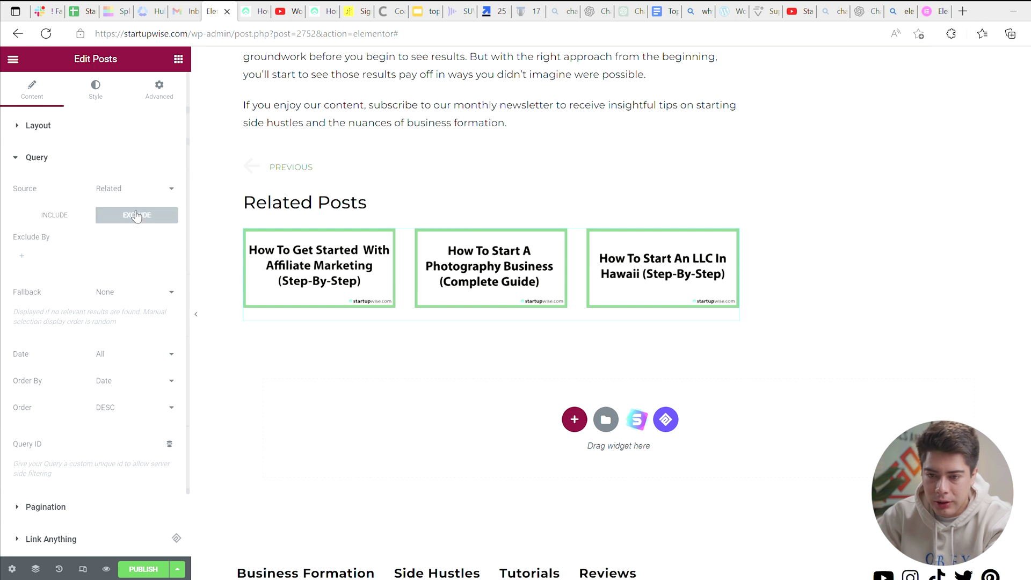
{"action": "left_click", "coordinate": [79, 215]}
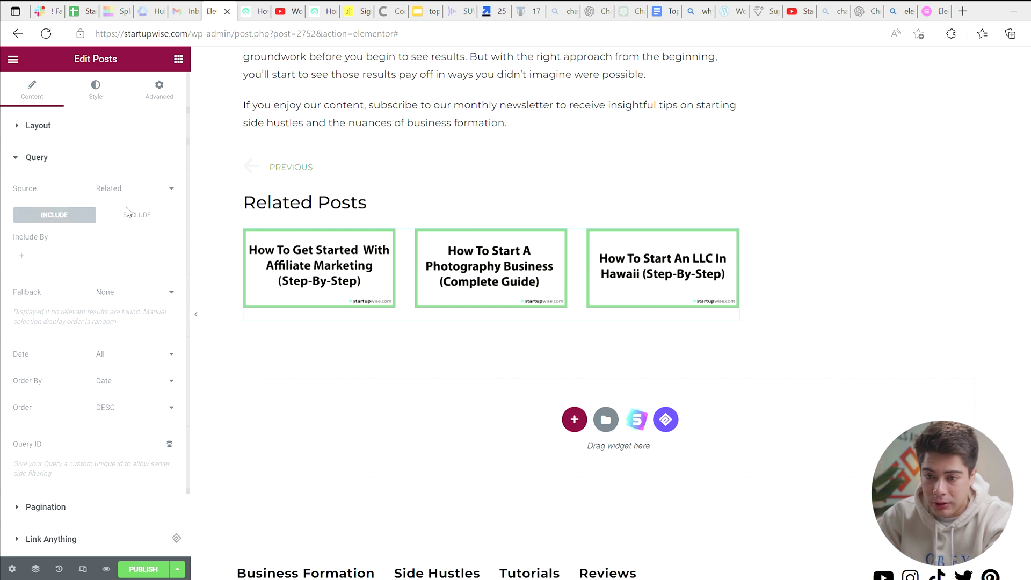
{"action": "left_click", "coordinate": [128, 223]}
{"action": "left_click", "coordinate": [26, 261]}
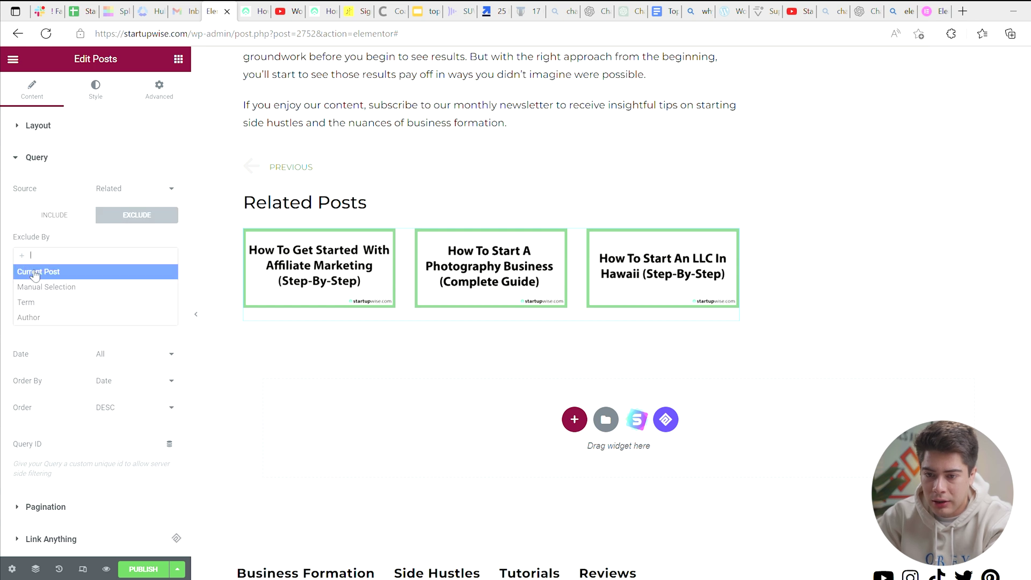
{"action": "left_click", "coordinate": [35, 276]}
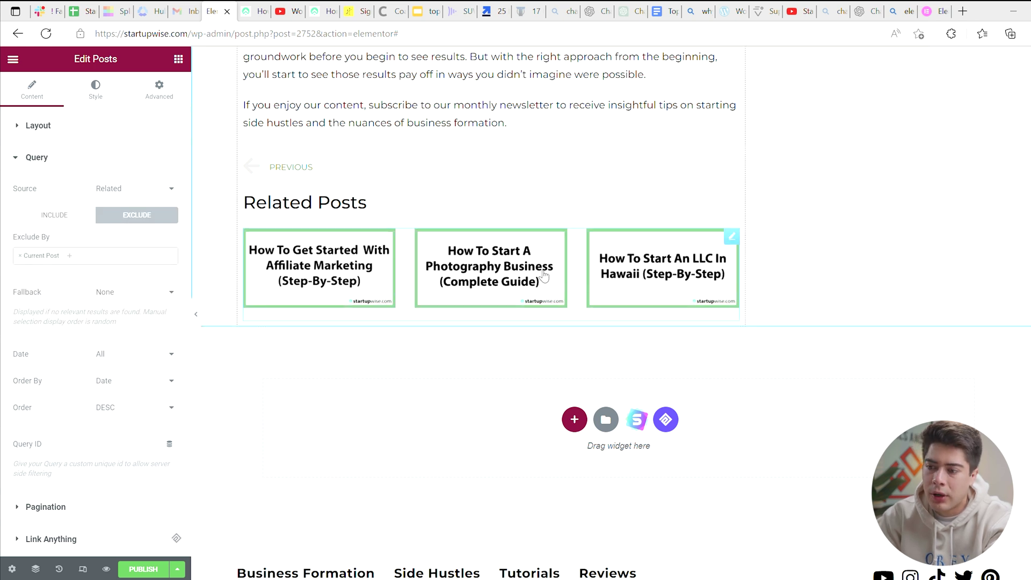
{"action": "scroll", "coordinate": [542, 274], "scroll_direction": "up", "scroll_amount": 2}
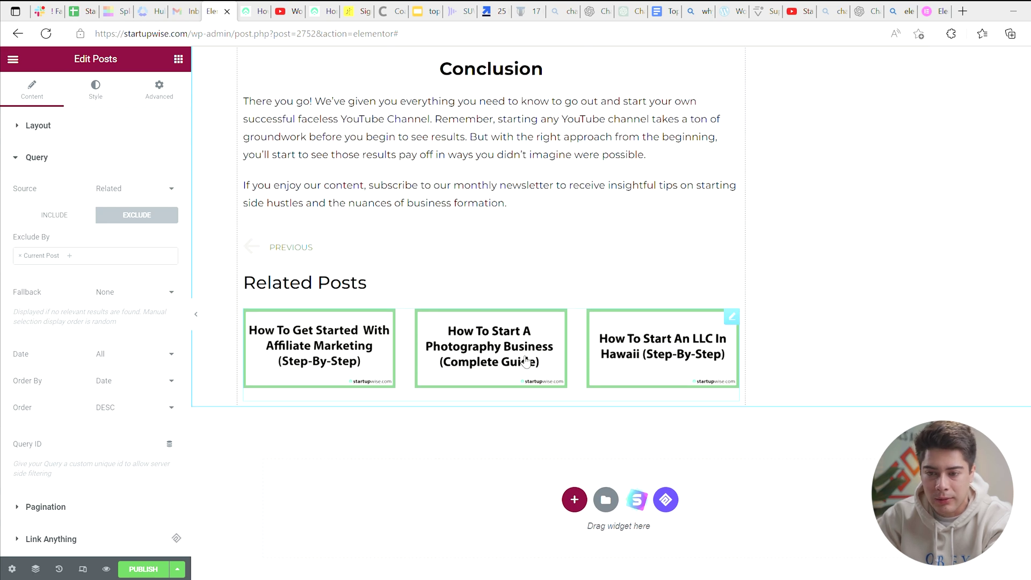
{"action": "scroll", "coordinate": [429, 258], "scroll_direction": "up", "scroll_amount": 20}
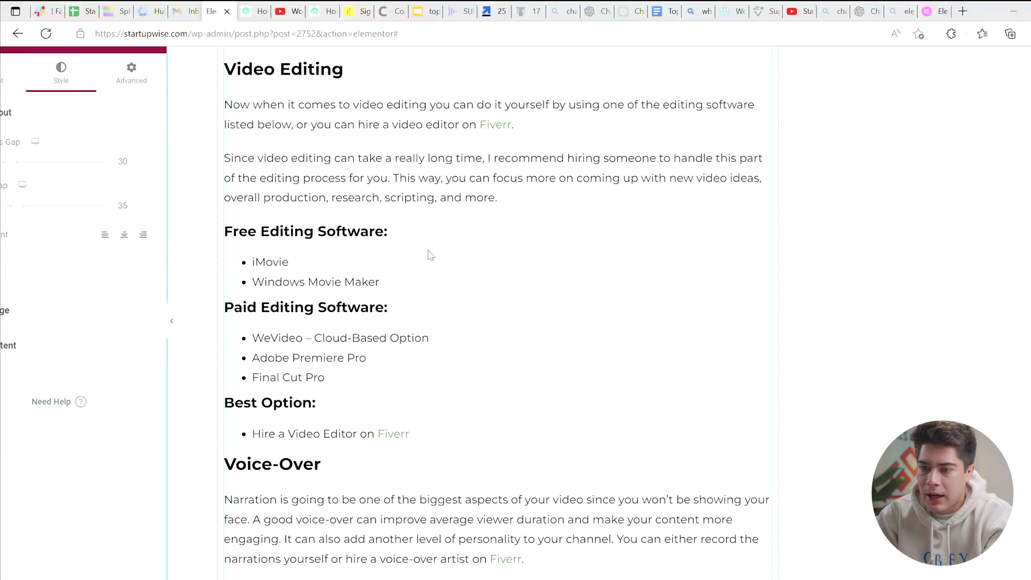
{"action": "scroll", "coordinate": [429, 256], "scroll_direction": "up", "scroll_amount": 15}
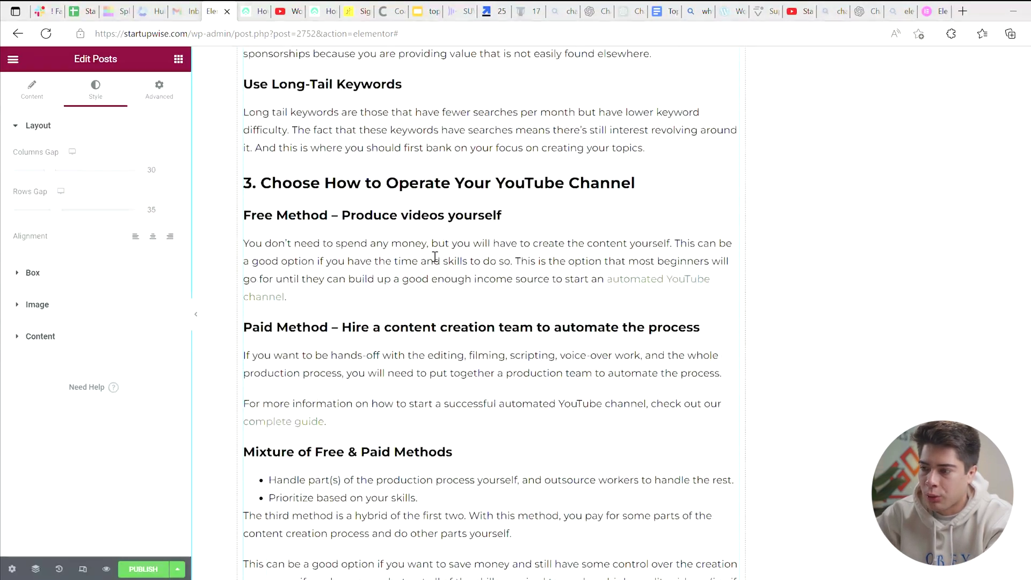
{"action": "scroll", "coordinate": [435, 256], "scroll_direction": "up", "scroll_amount": 15}
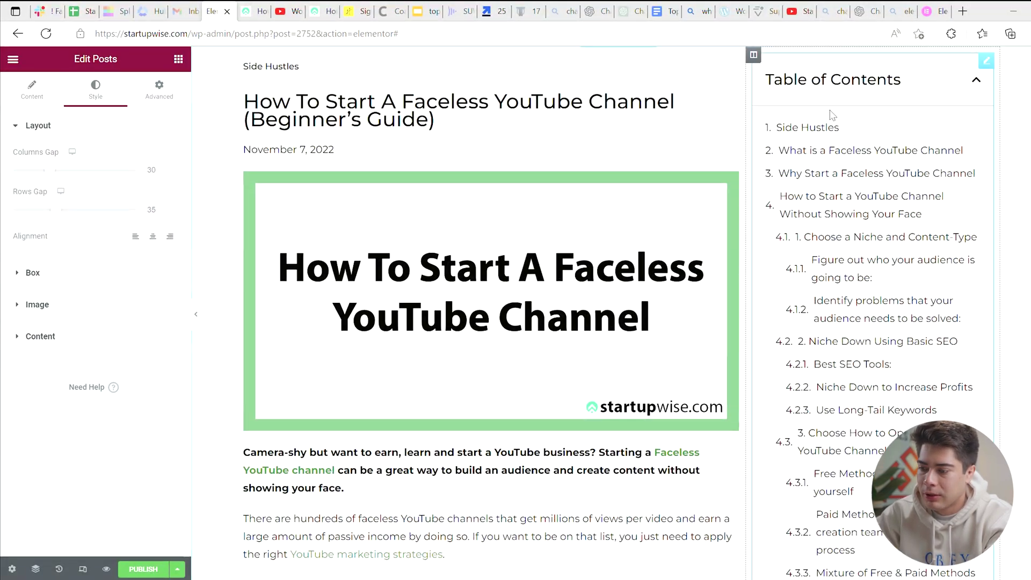
{"action": "scroll", "coordinate": [837, 411], "scroll_direction": "down", "scroll_amount": 4}
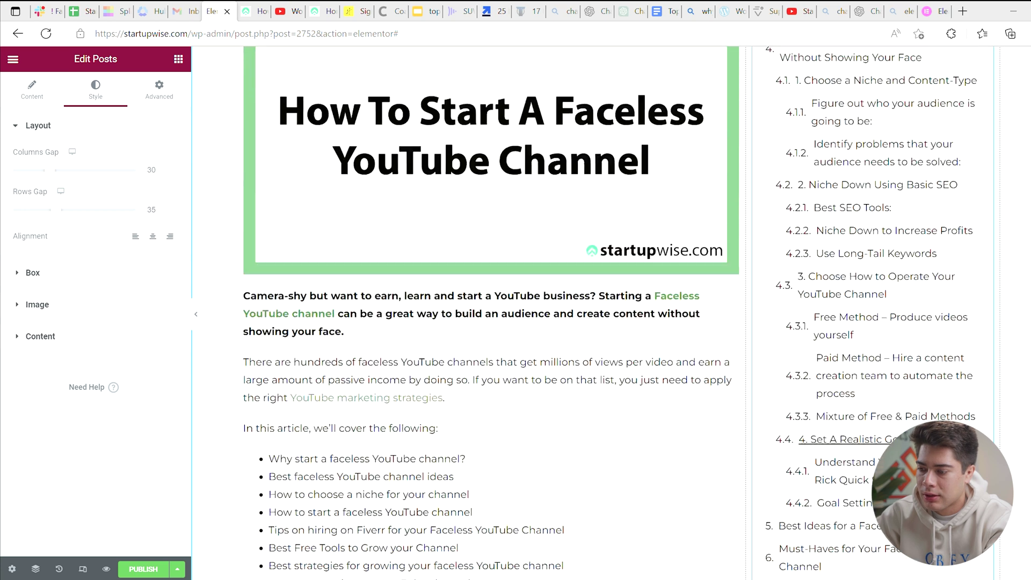
{"action": "scroll", "coordinate": [846, 486], "scroll_direction": "down", "scroll_amount": 3}
{"action": "scroll", "coordinate": [845, 499], "scroll_direction": "up", "scroll_amount": 6}
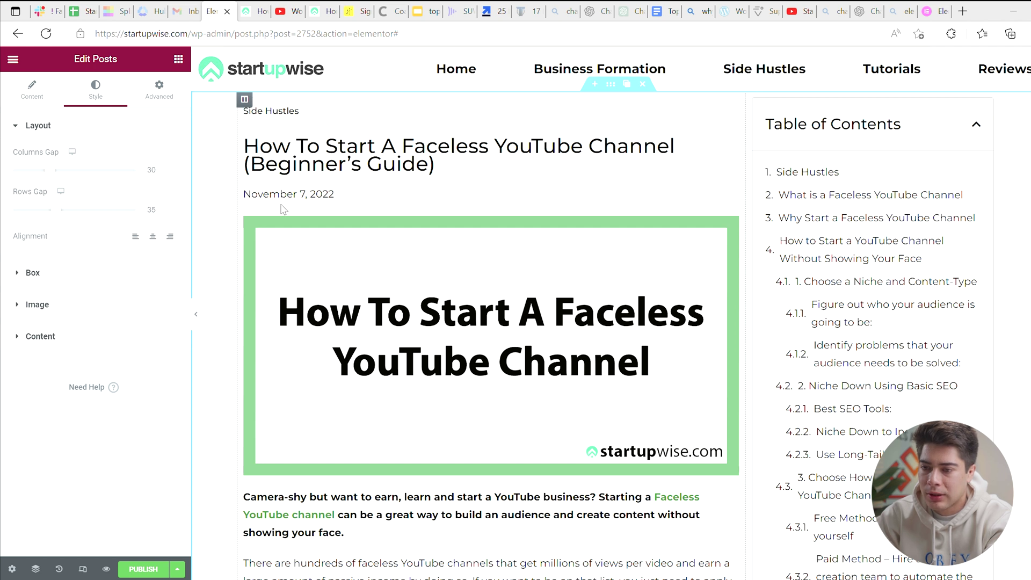
{"action": "scroll", "coordinate": [344, 298], "scroll_direction": "down", "scroll_amount": 20}
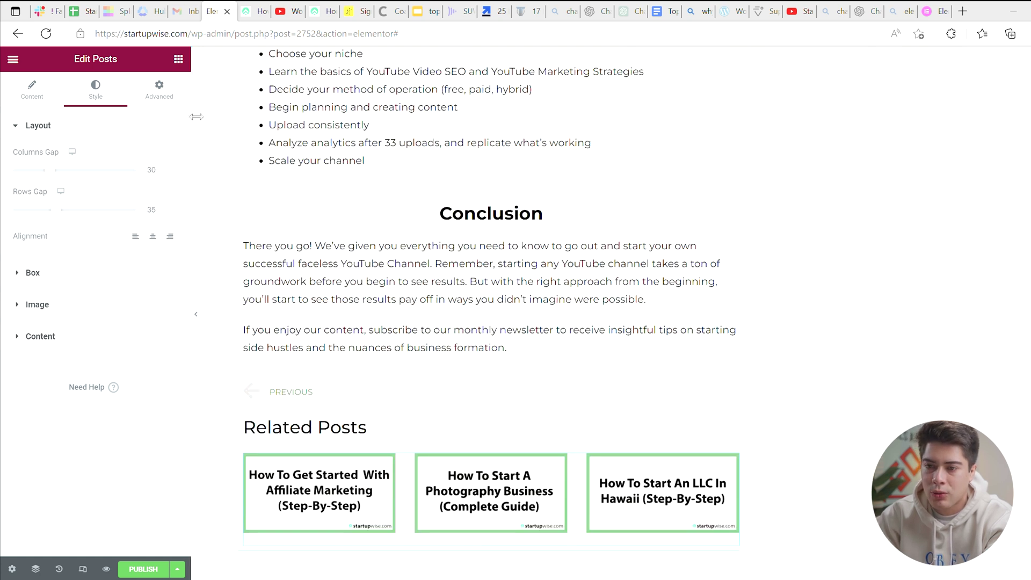
Search the widgets for 'share' and place Share Buttons below the Conclusion text.
{"action": "left_click", "coordinate": [179, 59]}
{"action": "scroll", "coordinate": [117, 363], "scroll_direction": "down", "scroll_amount": 8}
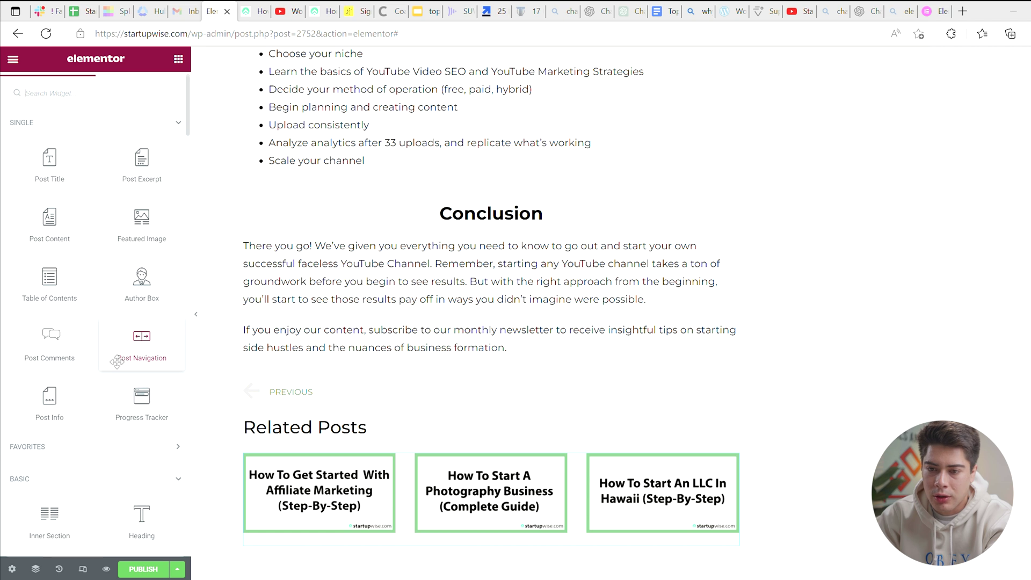
{"action": "scroll", "coordinate": [117, 362], "scroll_direction": "down", "scroll_amount": 5}
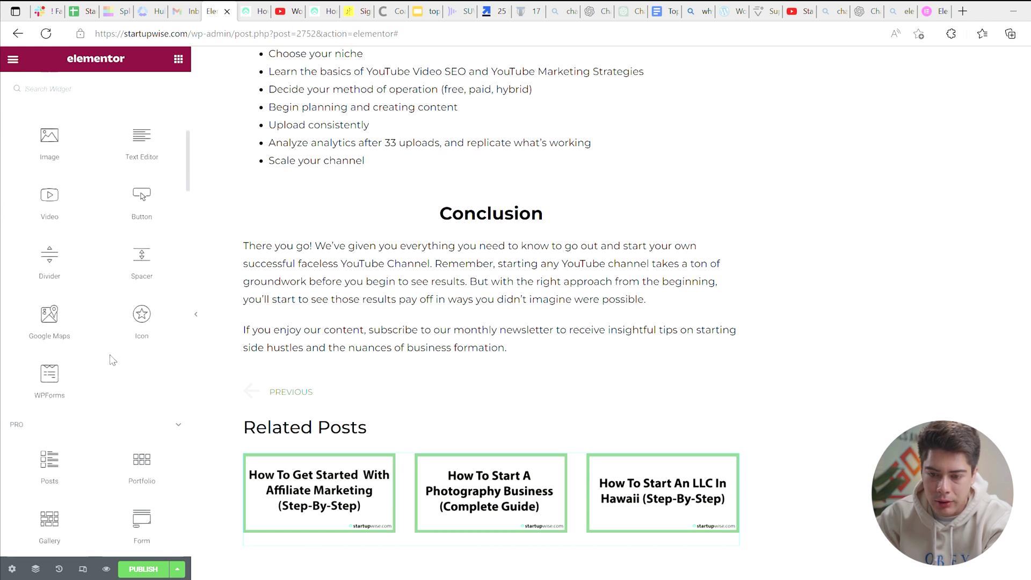
{"action": "left_click", "coordinate": [82, 97]}
{"action": "type", "text": "soci"}
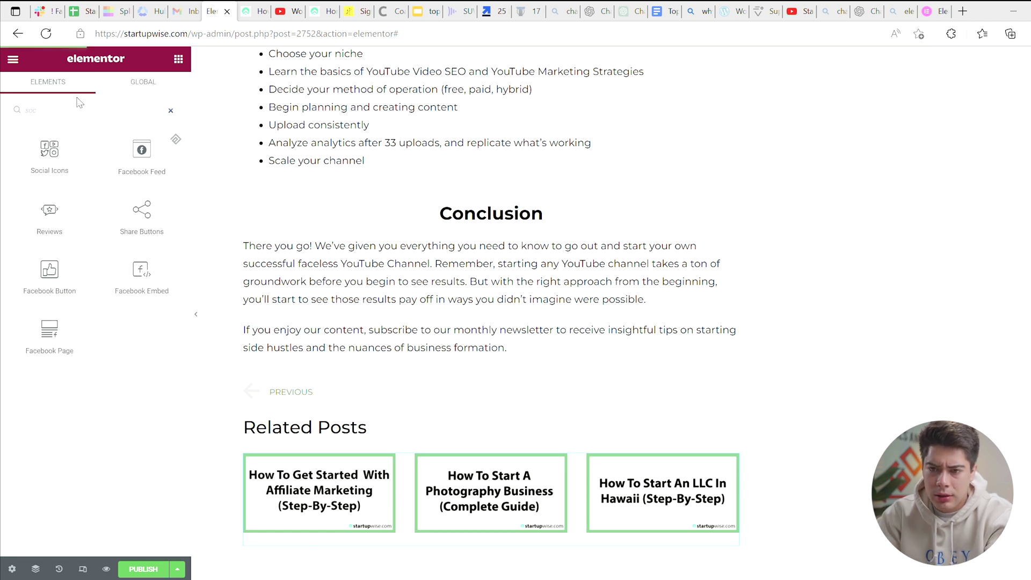
{"action": "key", "text": "BackSpace"}
{"action": "key", "text": "BackSpace"}
{"action": "type", "text": "har"}
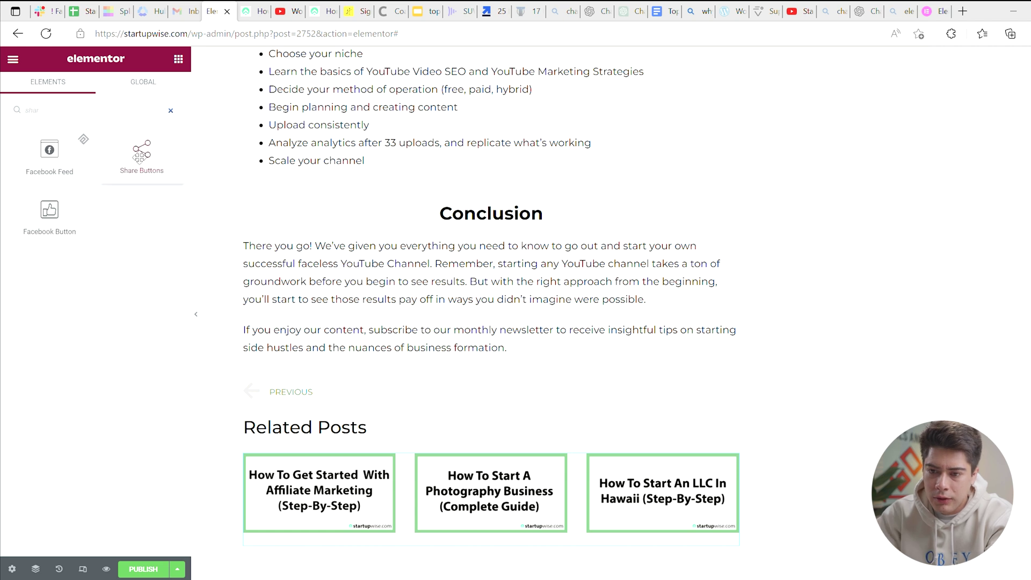
{"action": "left_click_drag", "start_coordinate": [142, 153], "coordinate": [349, 362]}
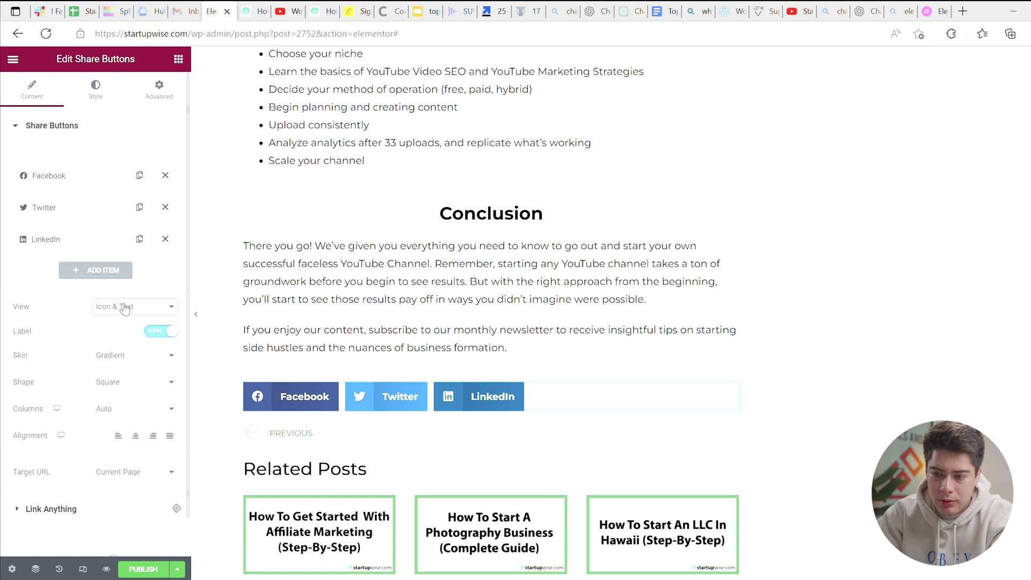
Make the share buttons icon-only circles and switch their colour to Custom.
{"action": "left_click", "coordinate": [118, 337]}
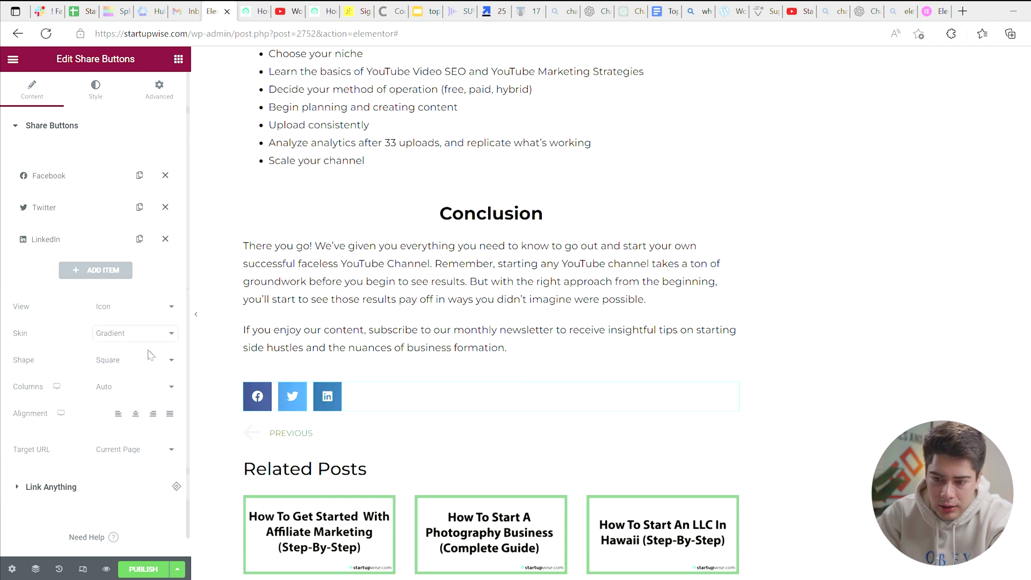
{"action": "left_click", "coordinate": [135, 390]}
{"action": "left_click", "coordinate": [92, 87]}
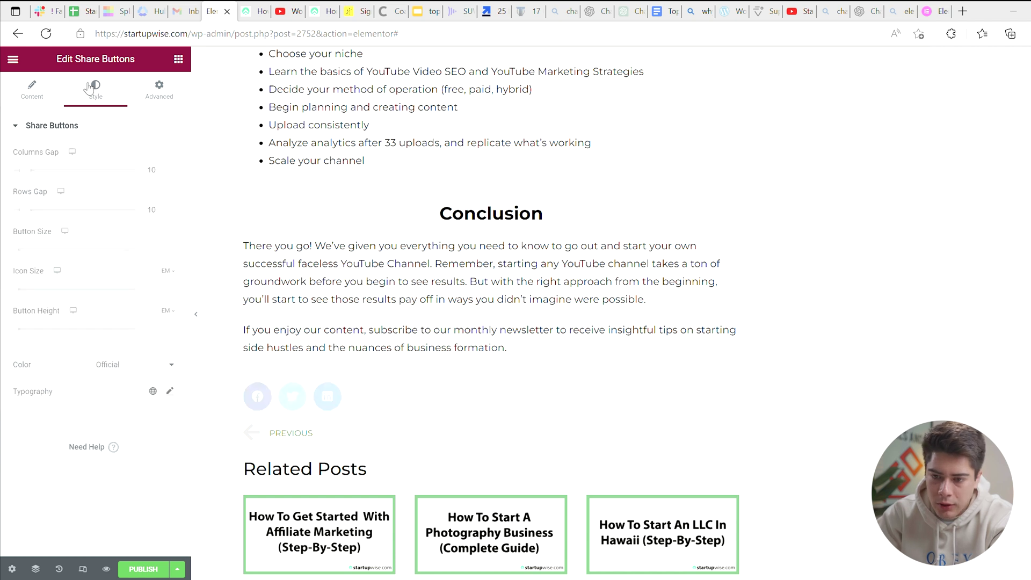
{"action": "left_click", "coordinate": [161, 370]}
{"action": "left_click", "coordinate": [157, 395]}
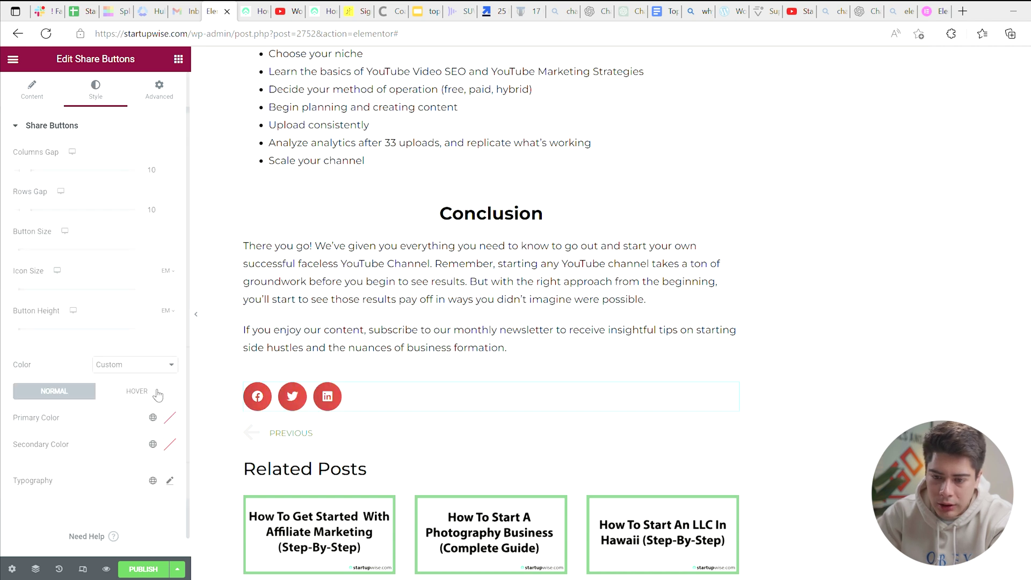
Set the share buttons' primary colour to green.
{"action": "left_click", "coordinate": [170, 417]}
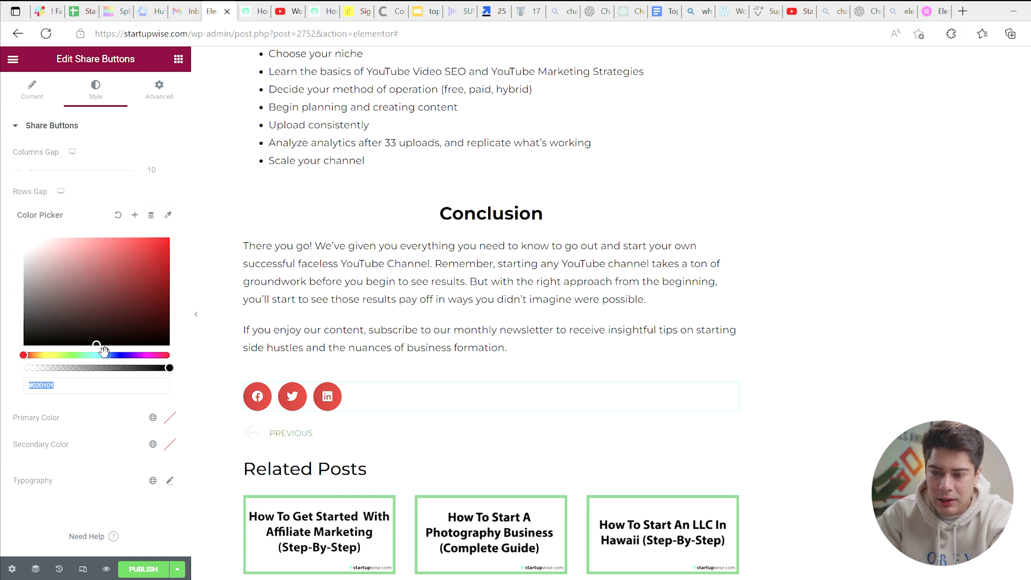
{"action": "left_click", "coordinate": [99, 355]}
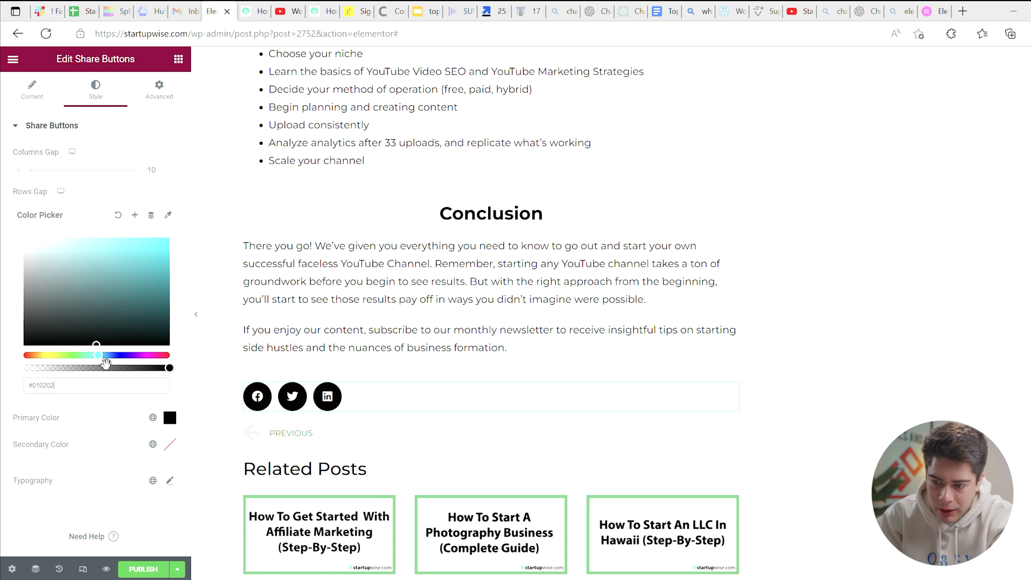
{"action": "left_click_drag", "start_coordinate": [103, 359], "coordinate": [173, 296]}
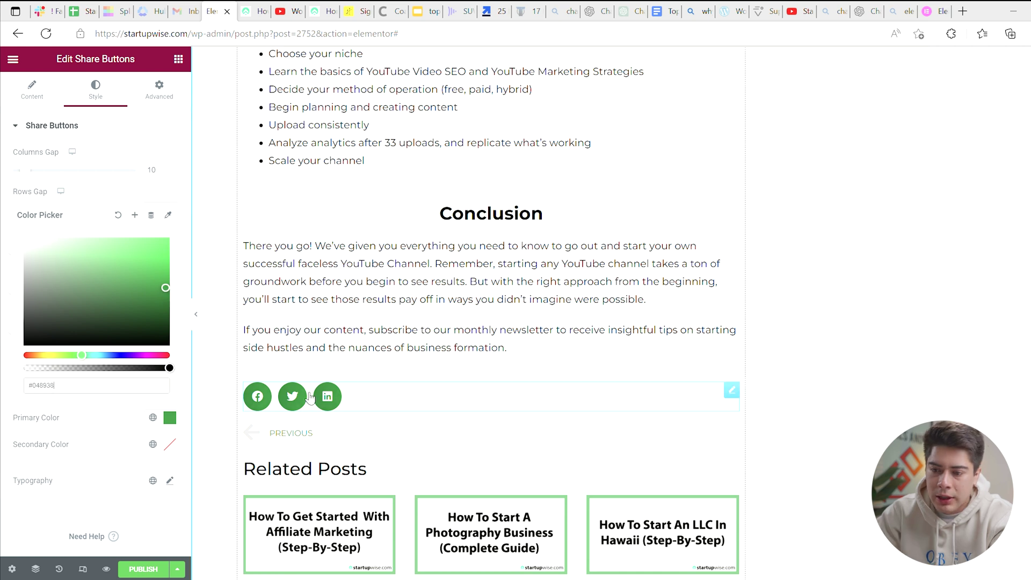
{"action": "left_click", "coordinate": [83, 432]}
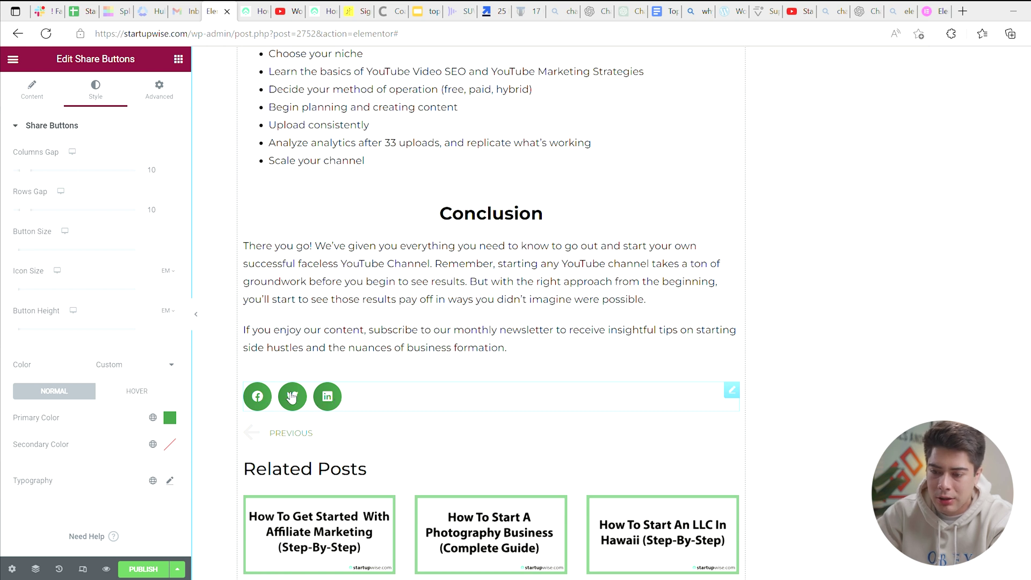
{"action": "scroll", "coordinate": [317, 418], "scroll_direction": "down", "scroll_amount": 3}
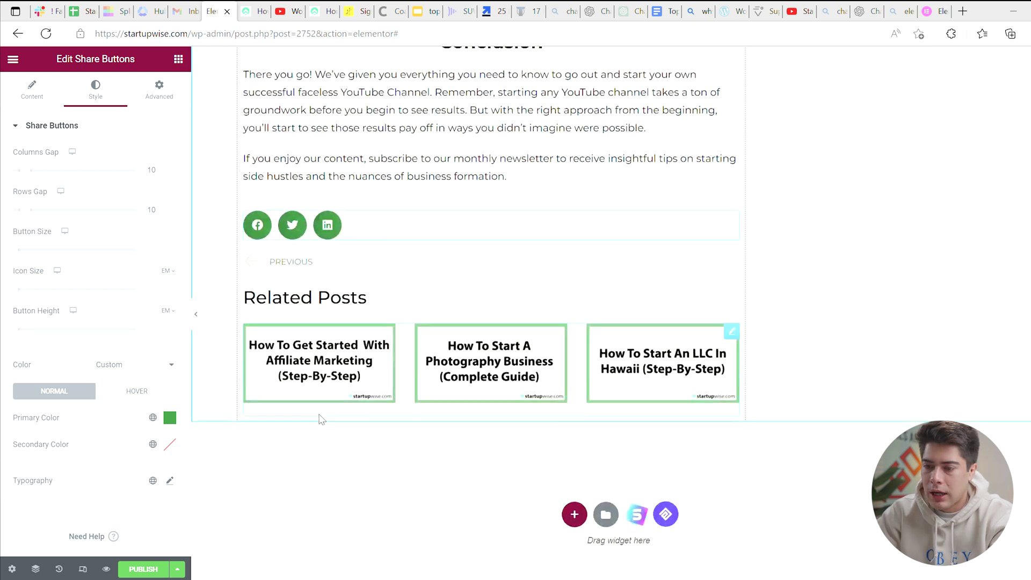
{"action": "scroll", "coordinate": [314, 316], "scroll_direction": "up", "scroll_amount": 20}
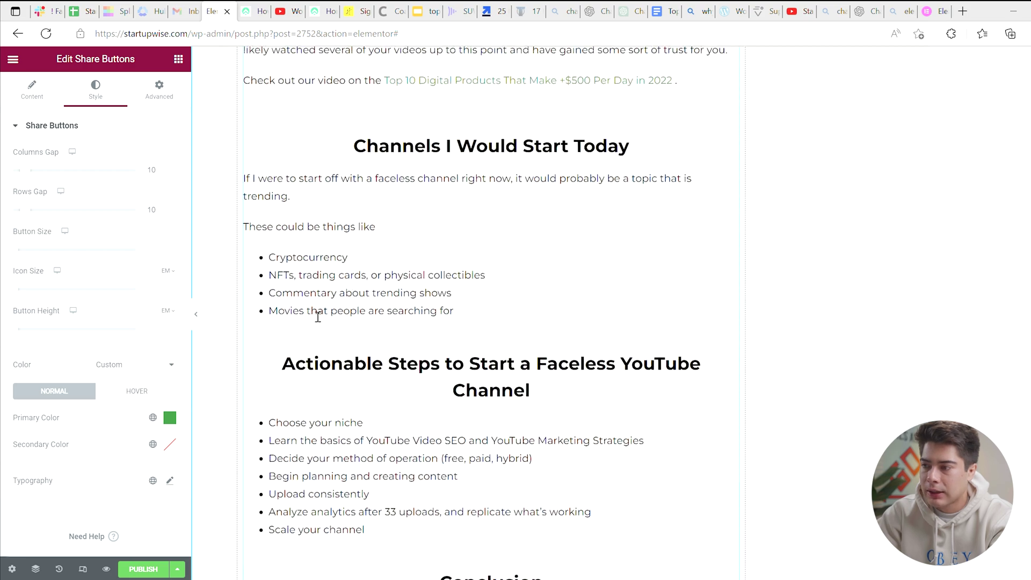
{"action": "scroll", "coordinate": [314, 316], "scroll_direction": "up", "scroll_amount": 20}
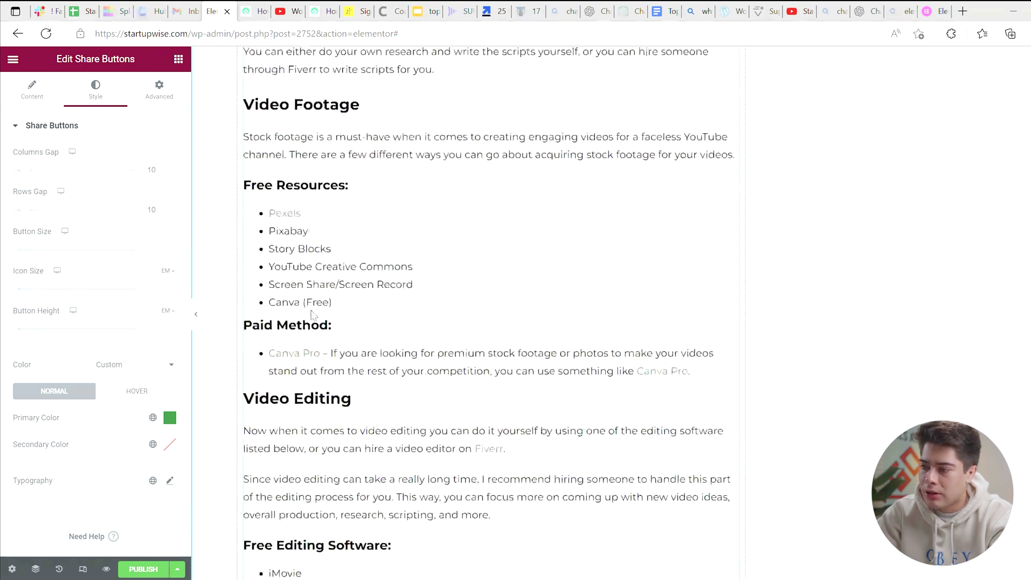
{"action": "scroll", "coordinate": [318, 316], "scroll_direction": "up", "scroll_amount": 15}
{"action": "scroll", "coordinate": [314, 315], "scroll_direction": "down", "scroll_amount": 5}
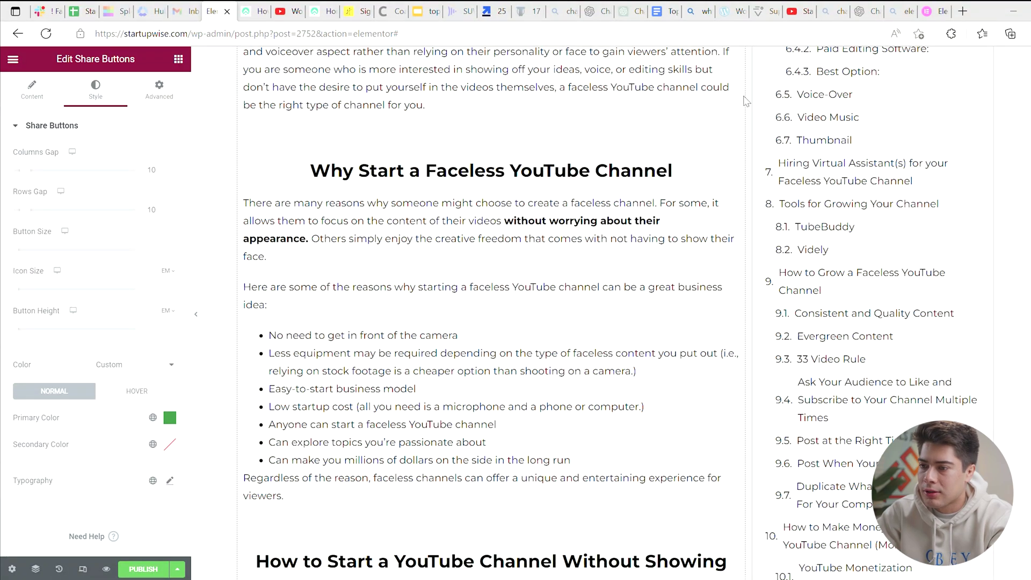
{"action": "left_click", "coordinate": [253, 10]}
Follow the live article's sidebar Subscribe button to the Hustle Club signup page, then return to the editor.
{"action": "scroll", "coordinate": [396, 325], "scroll_direction": "down", "scroll_amount": 10}
{"action": "scroll", "coordinate": [741, 279], "scroll_direction": "up", "scroll_amount": 3}
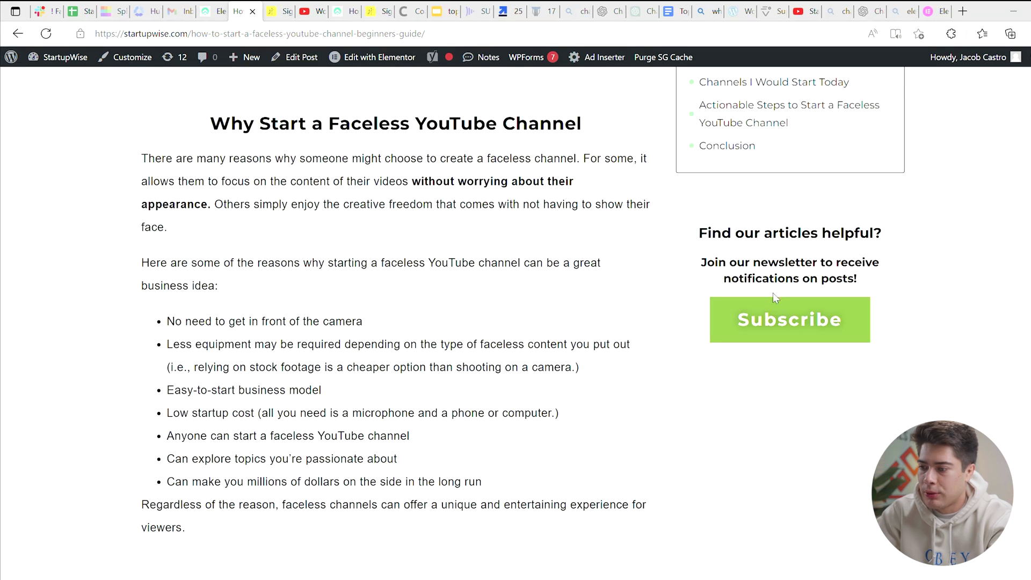
{"action": "left_click", "coordinate": [778, 326]}
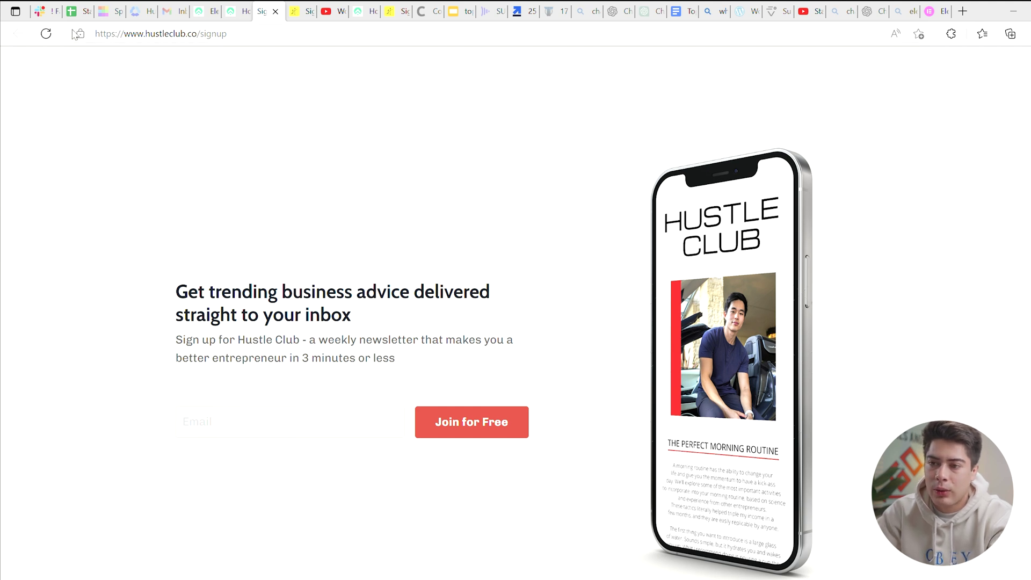
{"action": "left_click", "coordinate": [203, 11]}
{"action": "scroll", "coordinate": [621, 271], "scroll_direction": "down", "scroll_amount": 3}
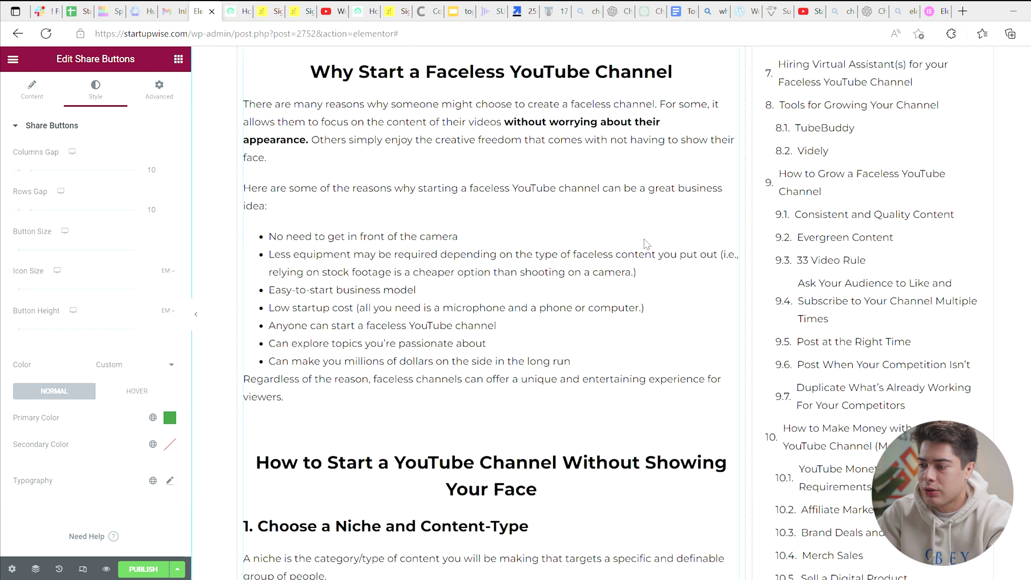
{"action": "scroll", "coordinate": [990, 399], "scroll_direction": "down", "scroll_amount": 3}
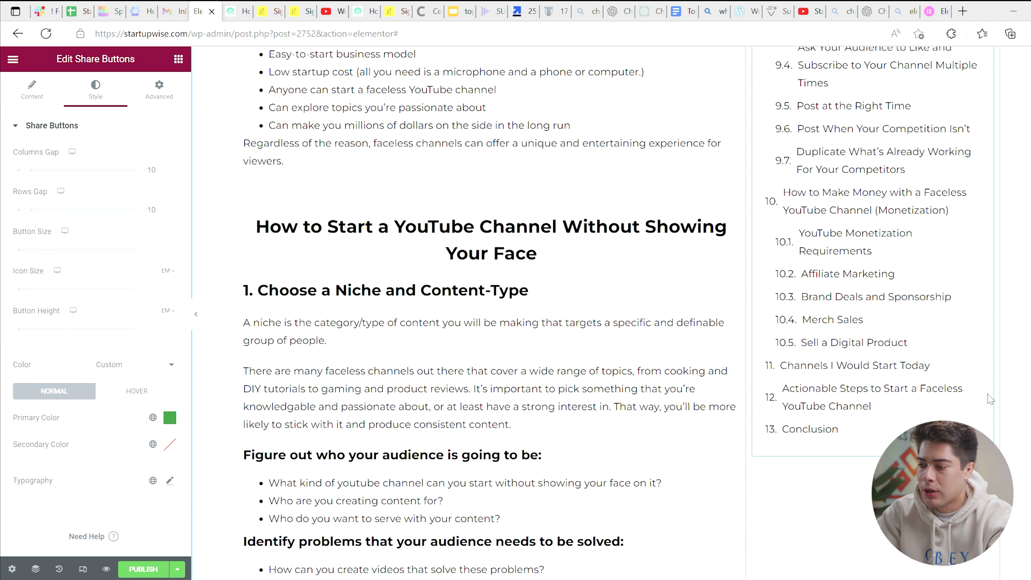
{"action": "left_click", "coordinate": [241, 11]}
{"action": "left_click", "coordinate": [263, 11]}
{"action": "scroll", "coordinate": [730, 407], "scroll_direction": "down", "scroll_amount": 2}
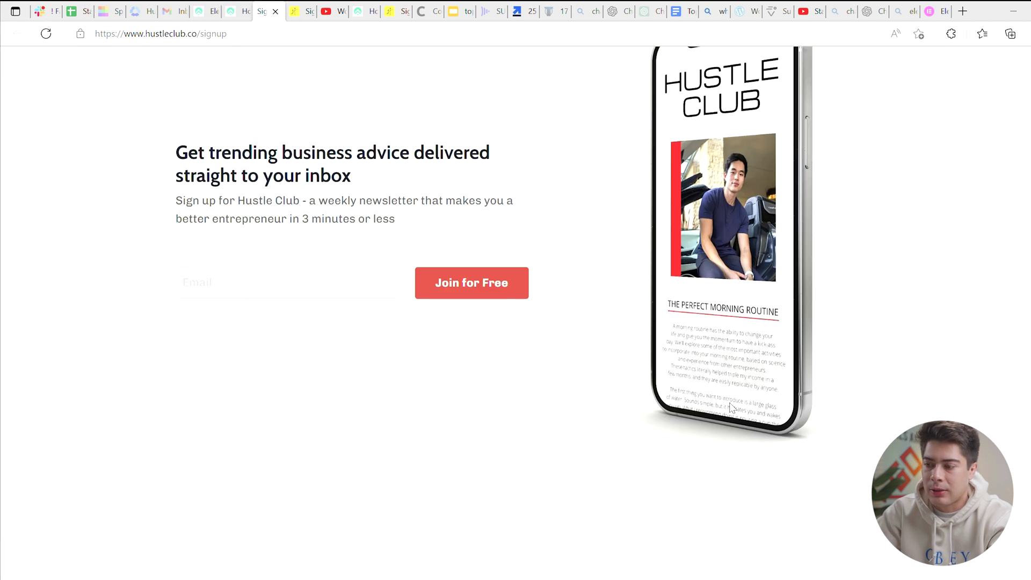
{"action": "scroll", "coordinate": [730, 406], "scroll_direction": "up", "scroll_amount": 2}
{"action": "key", "text": "ctrl+shift+Tab"}
{"action": "key", "text": "ctrl+shift+Tab"}
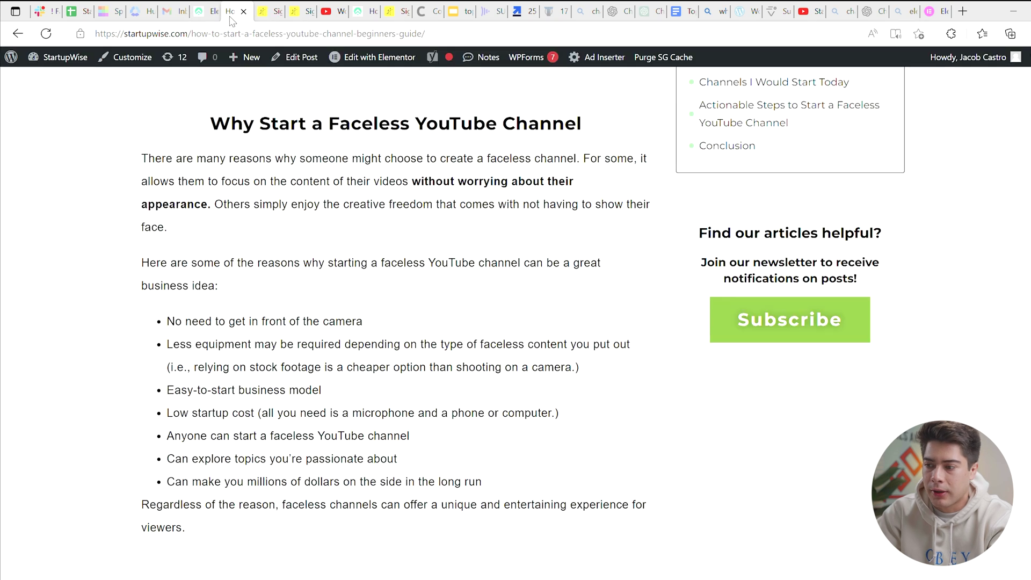
Drag a Heading widget into the sidebar below the Table of Contents.
{"action": "scroll", "coordinate": [637, 414], "scroll_direction": "down", "scroll_amount": 3}
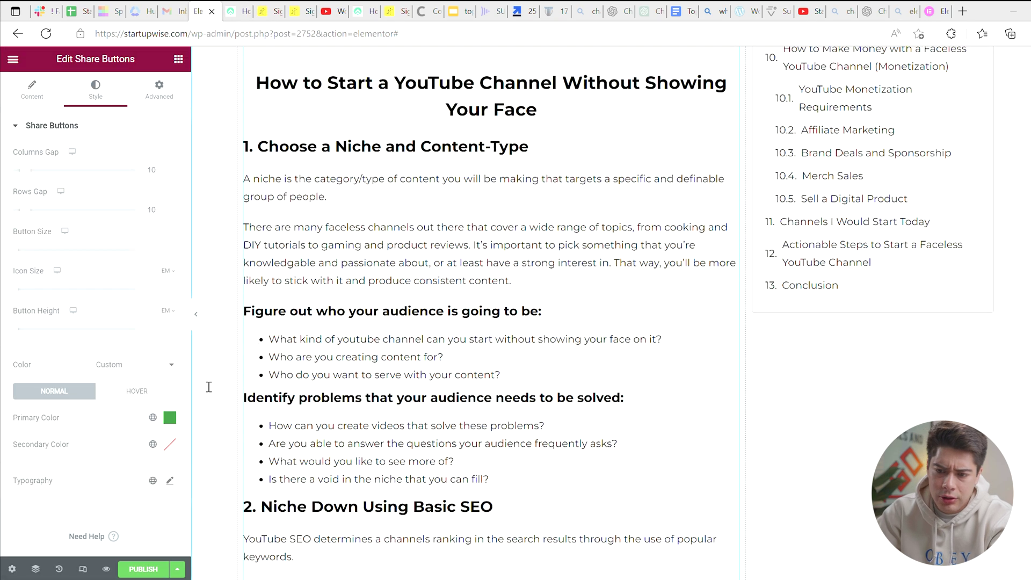
{"action": "left_click", "coordinate": [178, 60]}
{"action": "scroll", "coordinate": [142, 322], "scroll_direction": "down", "scroll_amount": 3}
{"action": "left_click_drag", "start_coordinate": [142, 376], "coordinate": [885, 319]}
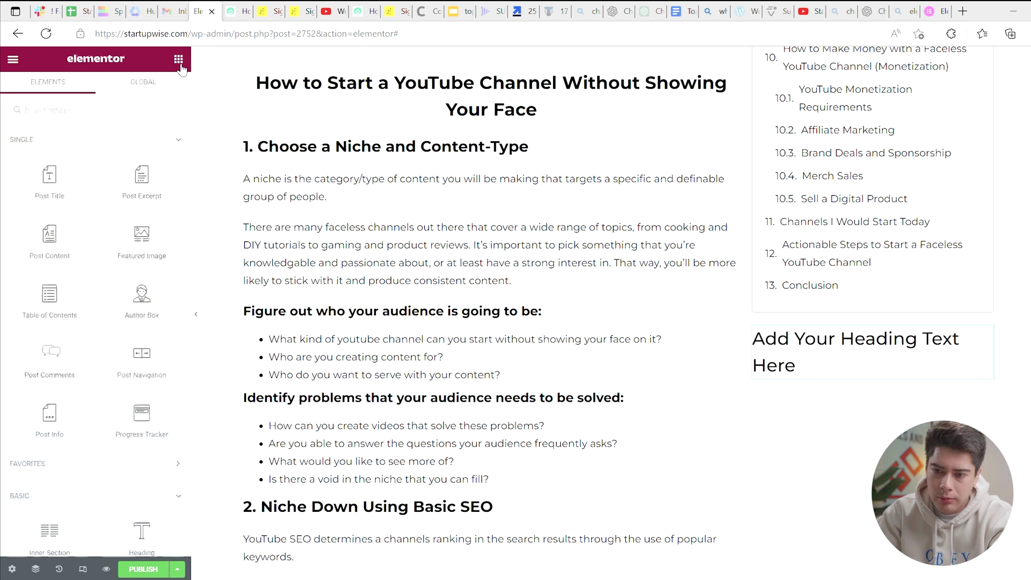
Add a second heading and a Button widget, then compare with the live article's sidebar.
{"action": "left_click", "coordinate": [138, 471]}
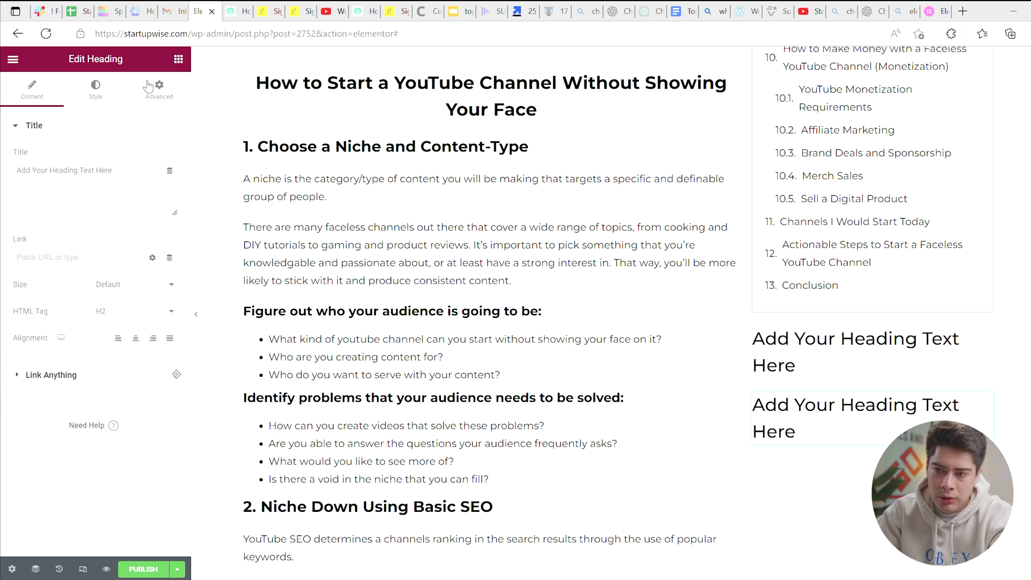
{"action": "left_click", "coordinate": [179, 59]}
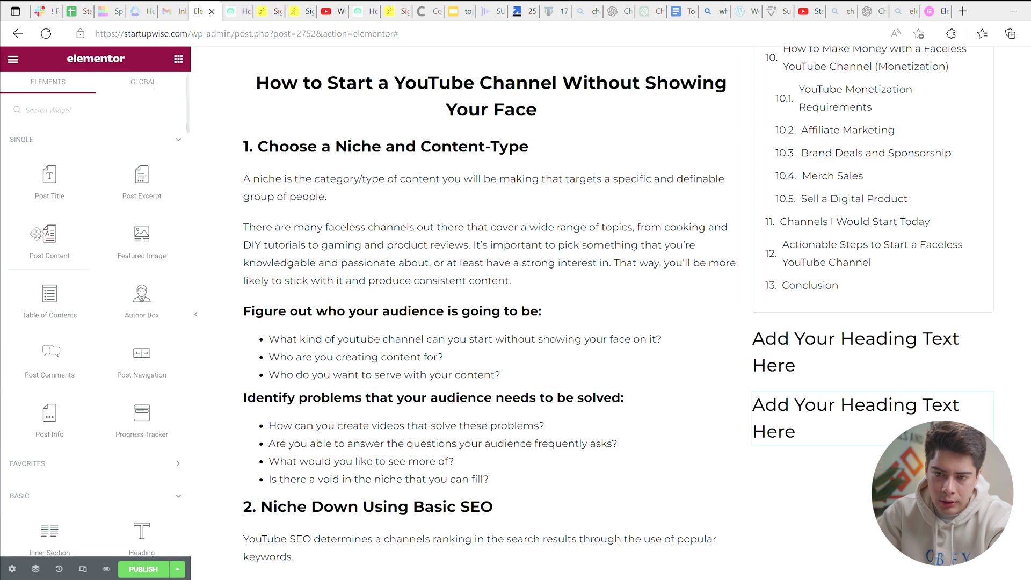
{"action": "left_click", "coordinate": [50, 157]}
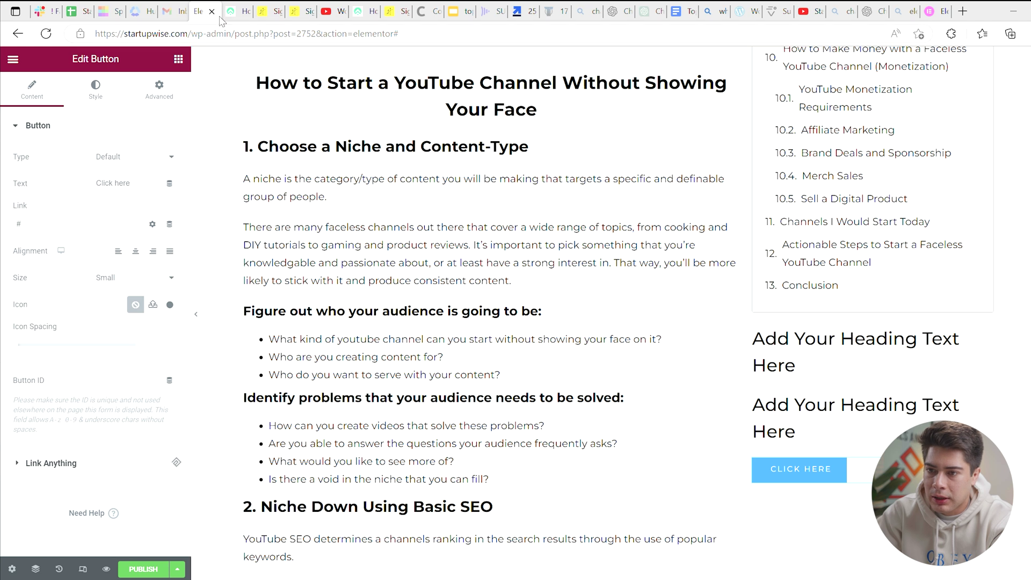
{"action": "left_click", "coordinate": [239, 11]}
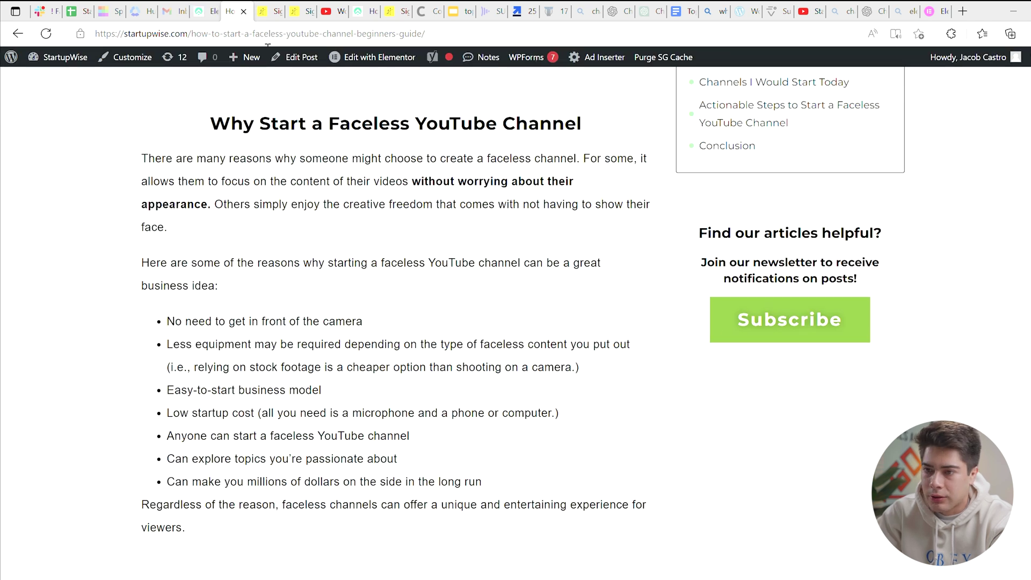
{"action": "left_click", "coordinate": [202, 11]}
Retitle the sidebar headings 'Find out articles helpful?' and 'Join our newsletter!'.
{"action": "triple_click", "coordinate": [862, 337]}
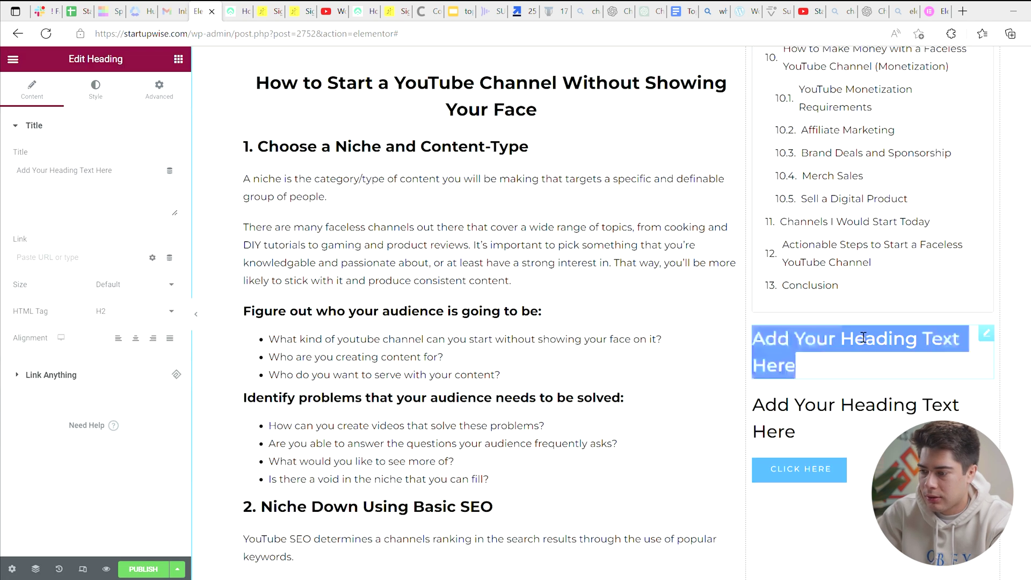
{"action": "type", "text": "Find out articles helpful?"}
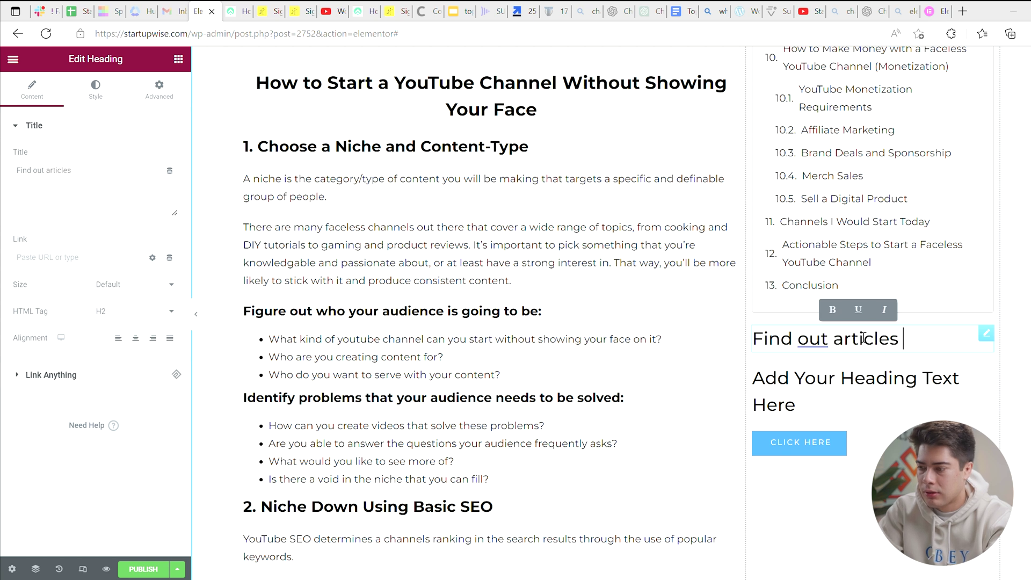
{"action": "left_click", "coordinate": [838, 377]}
{"action": "left_click", "coordinate": [238, 13]}
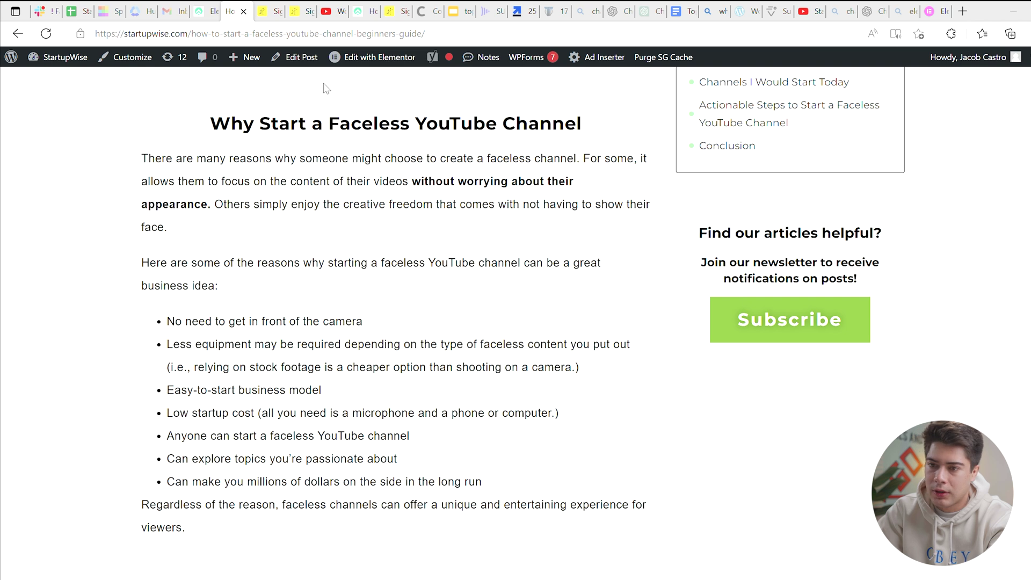
{"action": "left_click", "coordinate": [207, 11]}
{"action": "triple_click", "coordinate": [862, 396]}
{"action": "type", "text": "J"}
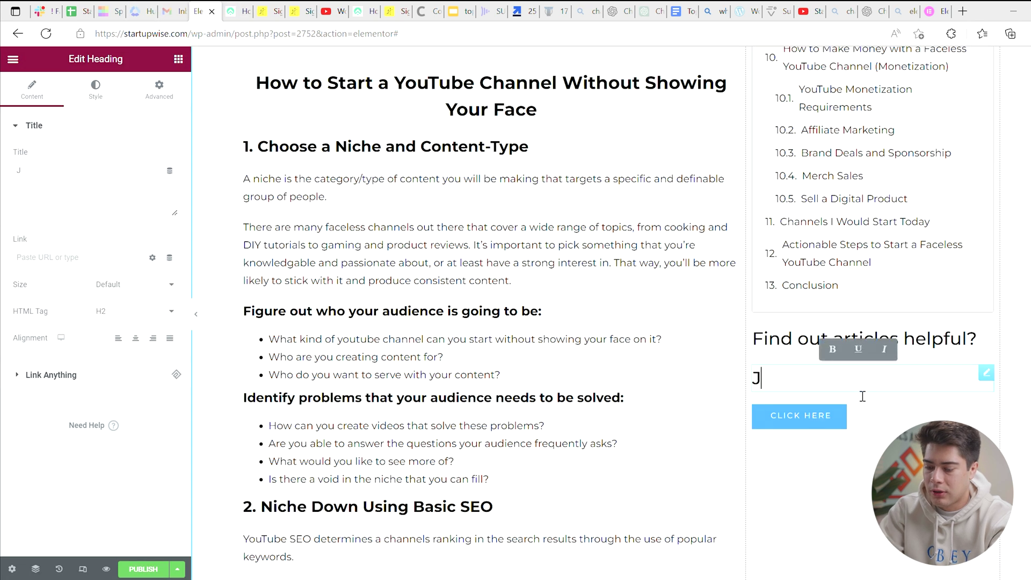
{"action": "type", "text": "oin our new"}
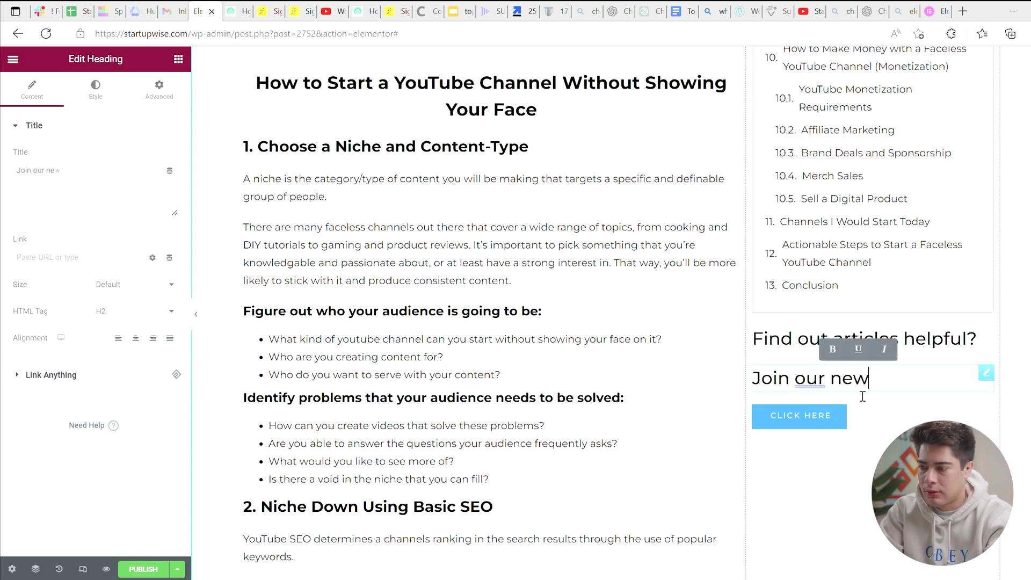
{"action": "type", "text": "sletter!"}
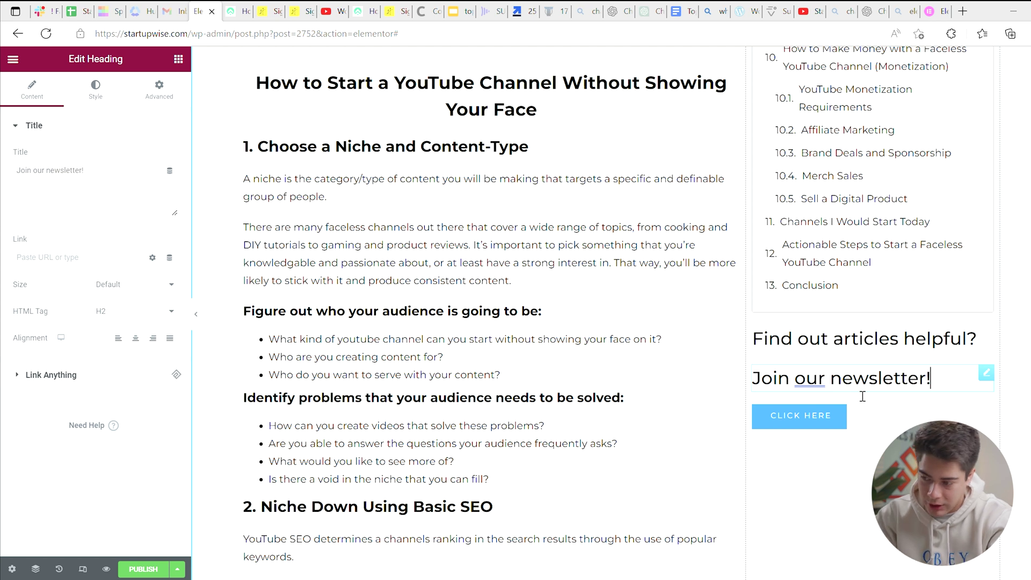
Center the sidebar headings and make 'Join our newsletter!' a smaller H4 heading.
{"action": "left_click", "coordinate": [841, 416]}
{"action": "left_click", "coordinate": [900, 341]}
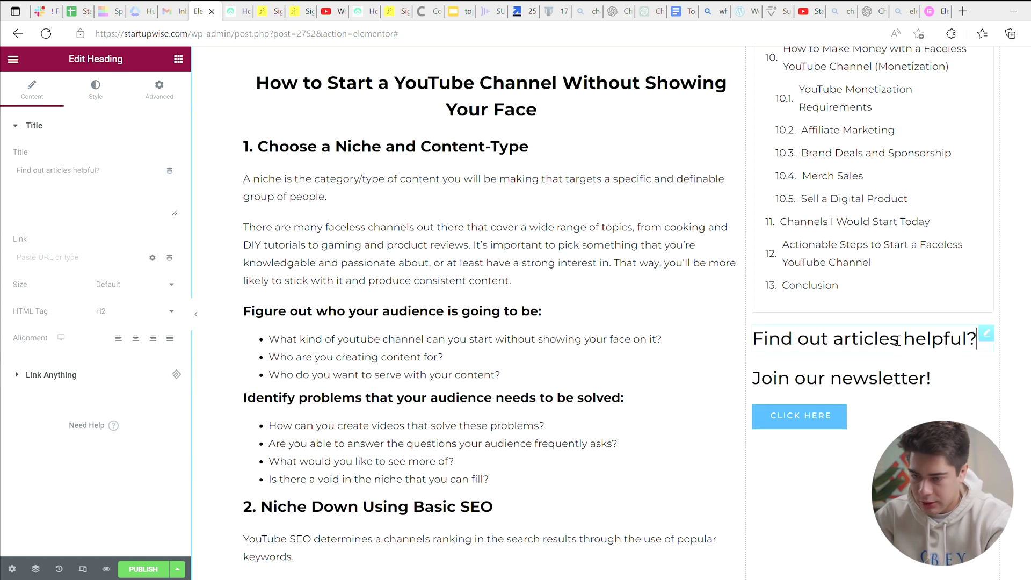
{"action": "left_click", "coordinate": [135, 339]}
{"action": "left_click", "coordinate": [171, 312]}
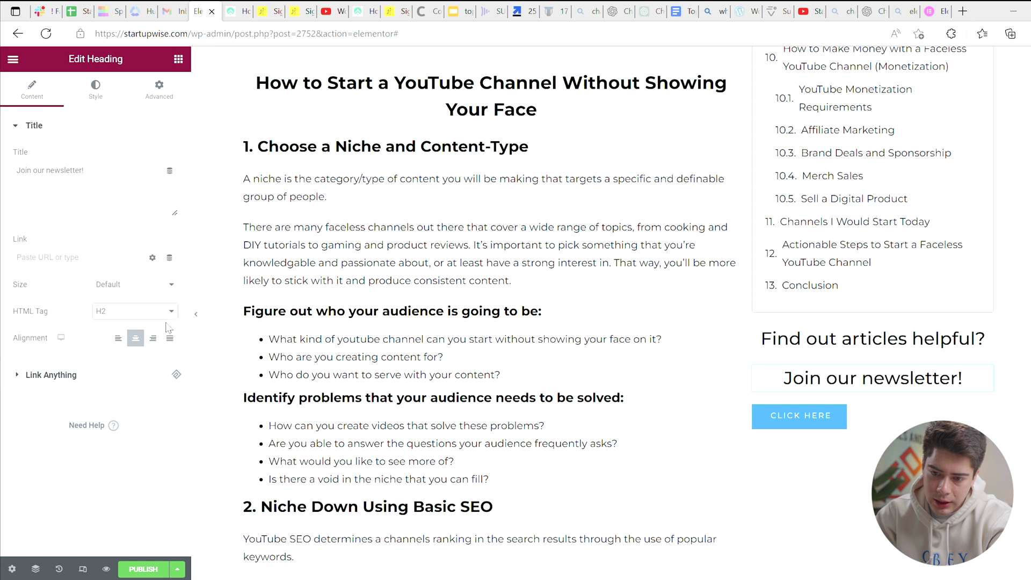
{"action": "left_click", "coordinate": [156, 343]}
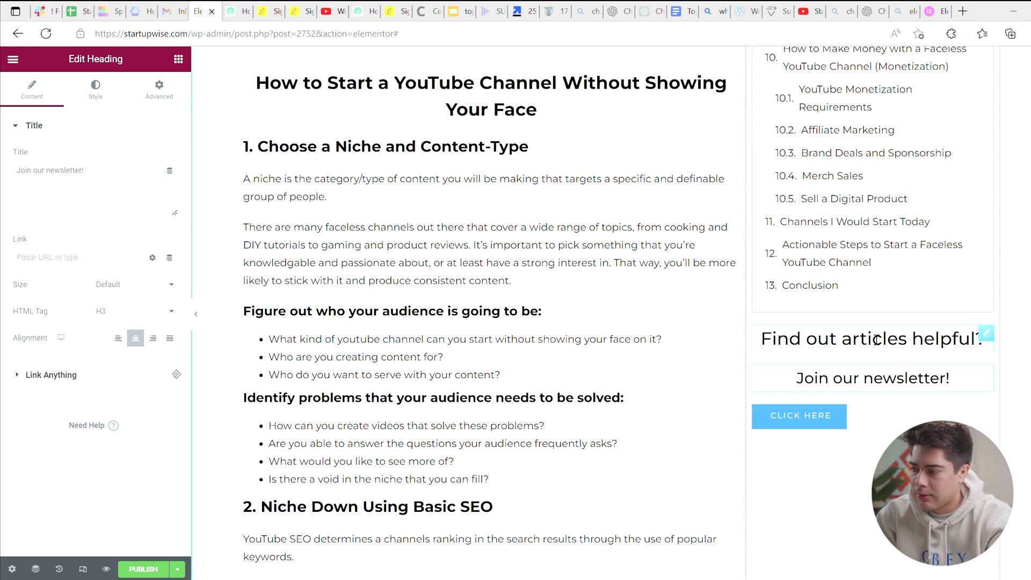
{"action": "left_click", "coordinate": [982, 338]}
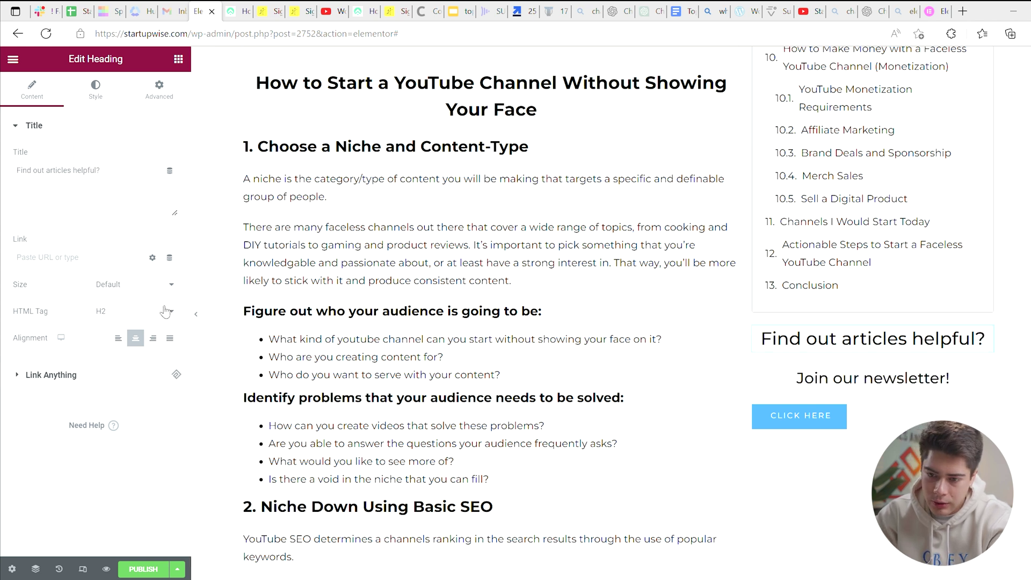
{"action": "left_click", "coordinate": [873, 378]}
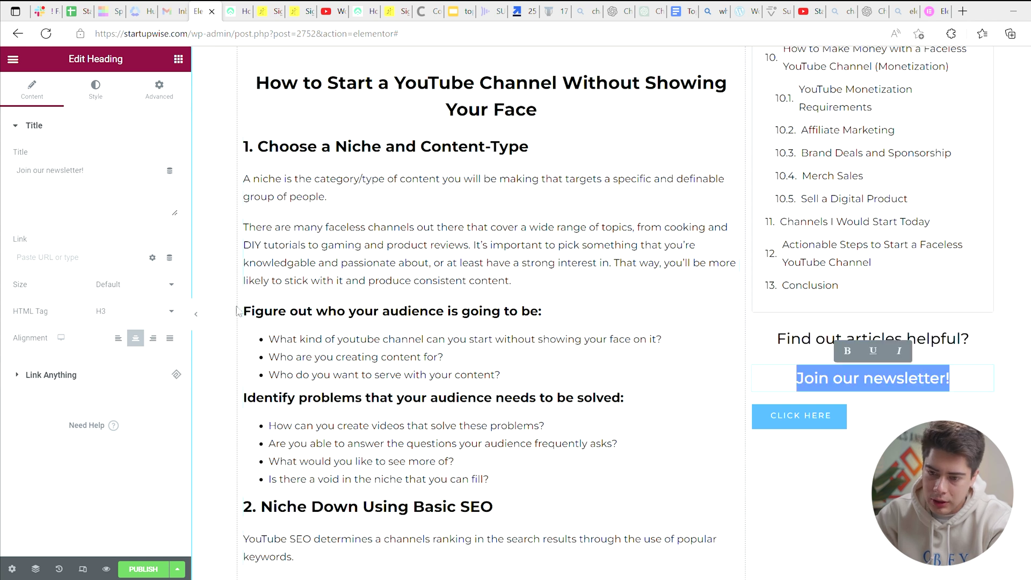
{"action": "left_click", "coordinate": [810, 417]}
Center the sidebar button, give it the green Success type, and relabel it 'Subscribe'.
{"action": "left_click", "coordinate": [135, 251]}
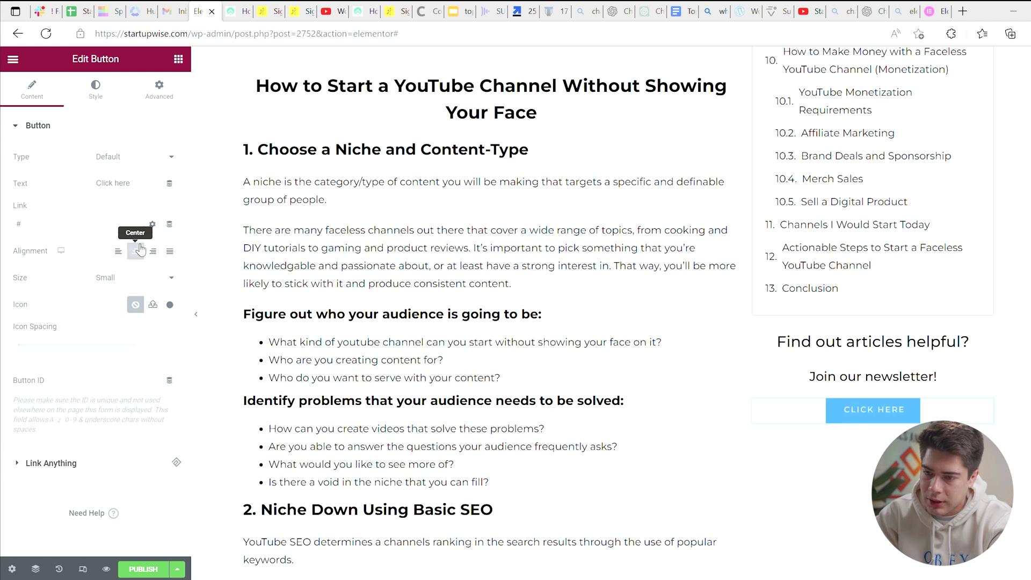
{"action": "left_click", "coordinate": [172, 161]}
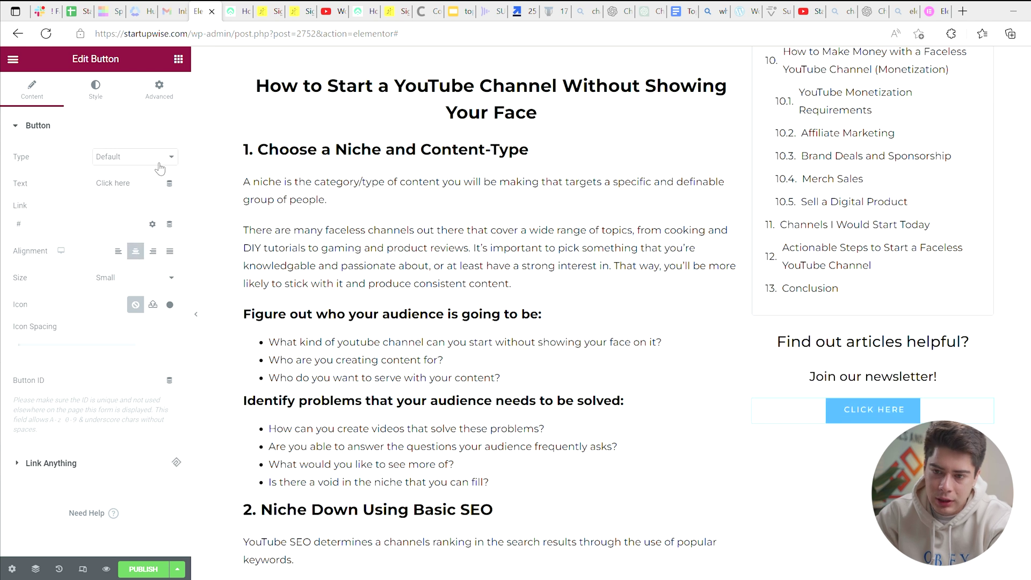
{"action": "left_click", "coordinate": [150, 189]}
{"action": "left_click", "coordinate": [171, 160]}
{"action": "left_click", "coordinate": [151, 195]}
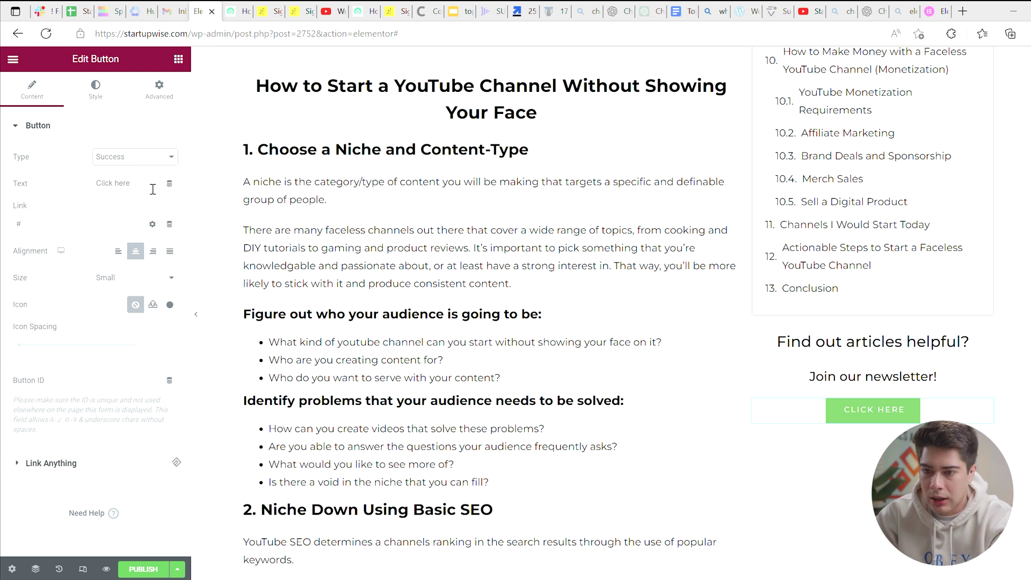
{"action": "triple_click", "coordinate": [153, 189]}
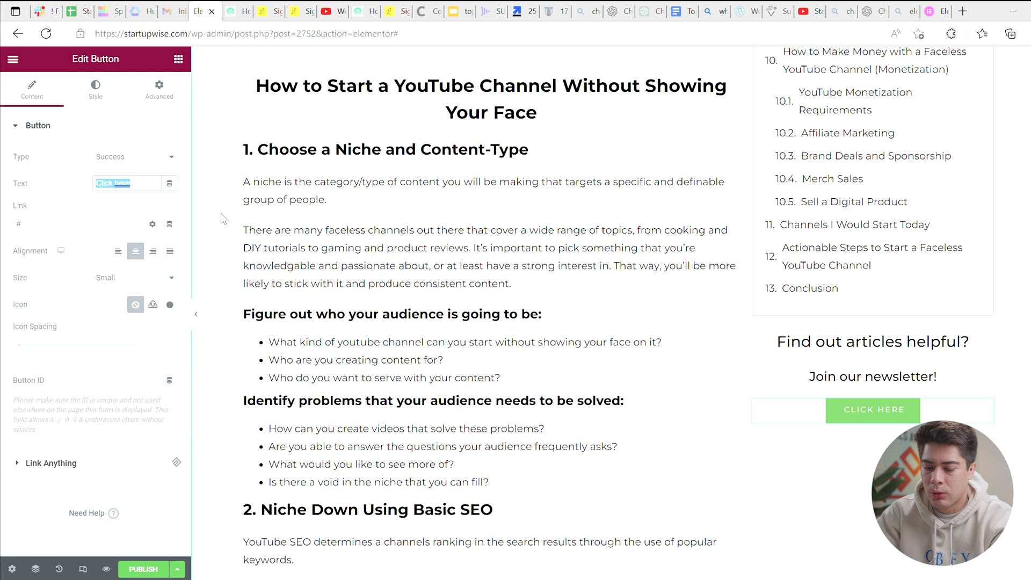
{"action": "type", "text": "S"}
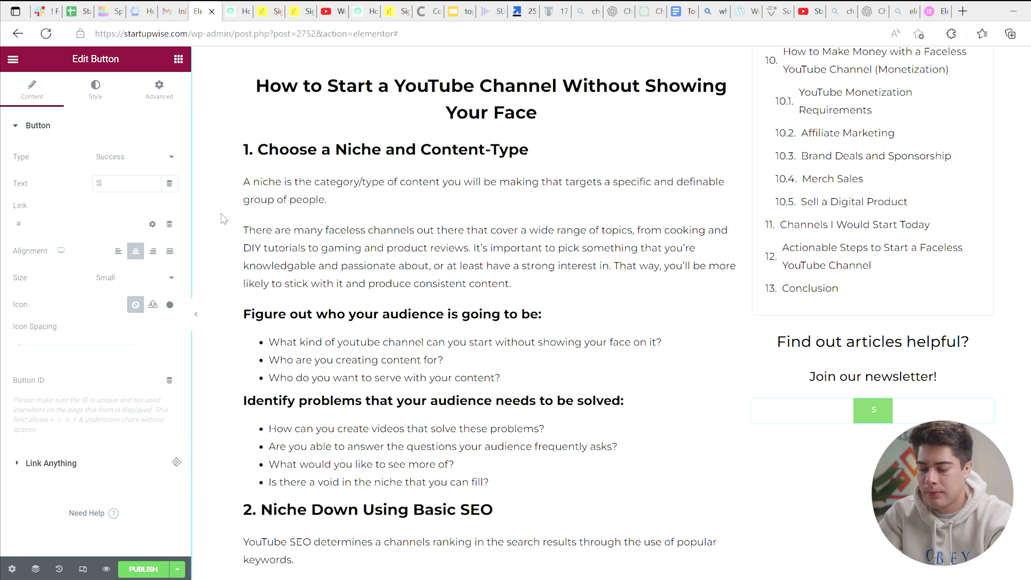
{"action": "type", "text": "ubscribe"}
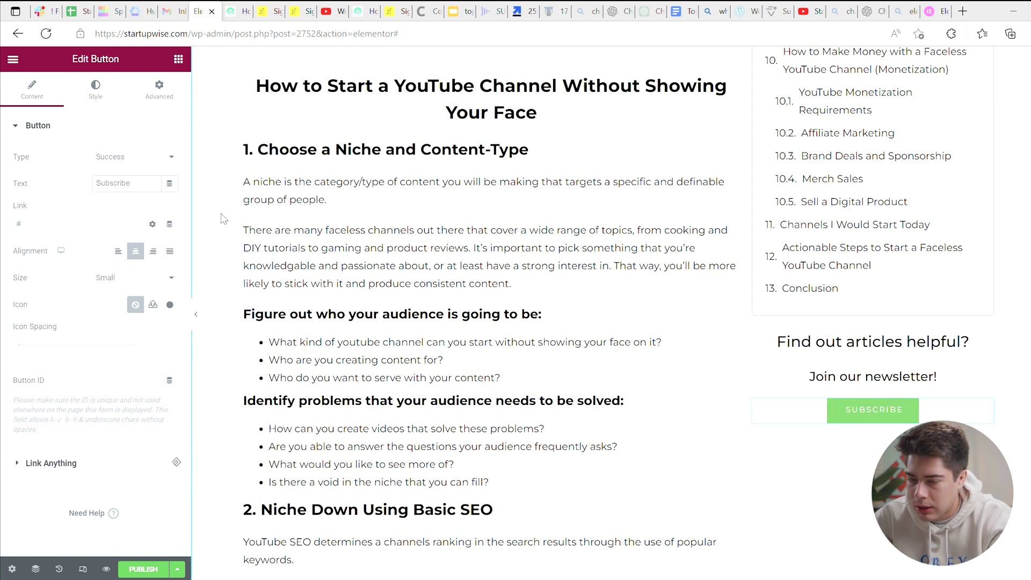
{"action": "left_click", "coordinate": [79, 225]}
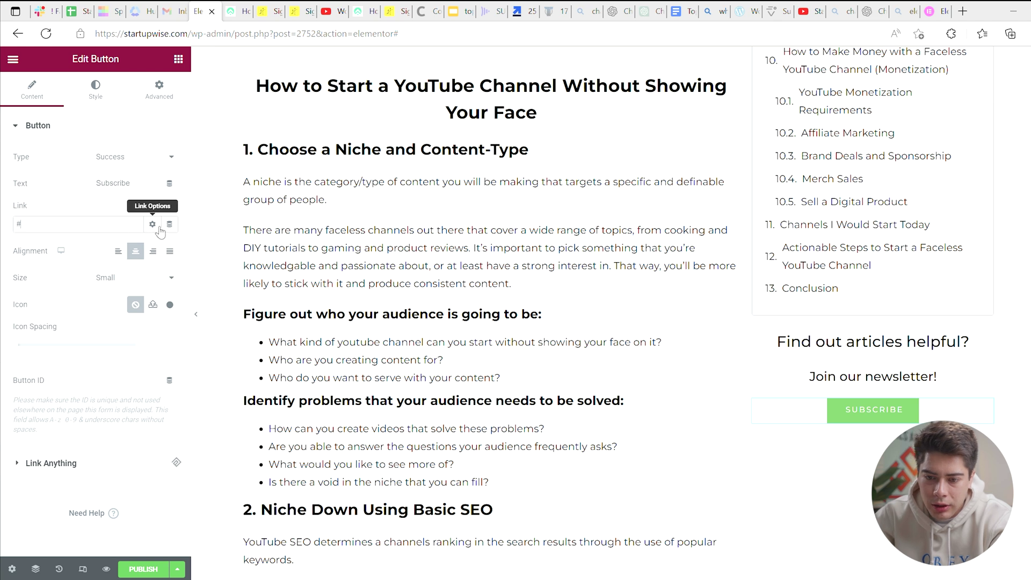
{"action": "left_click", "coordinate": [269, 11]}
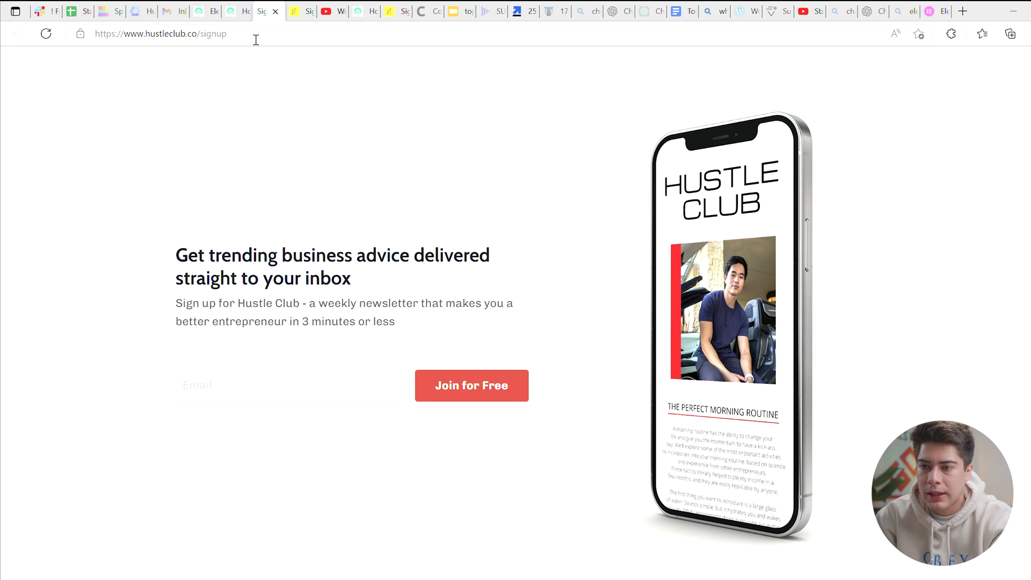
{"action": "left_click", "coordinate": [256, 41]}
{"action": "key", "text": "ctrl+c"}
{"action": "left_click", "coordinate": [210, 13]}
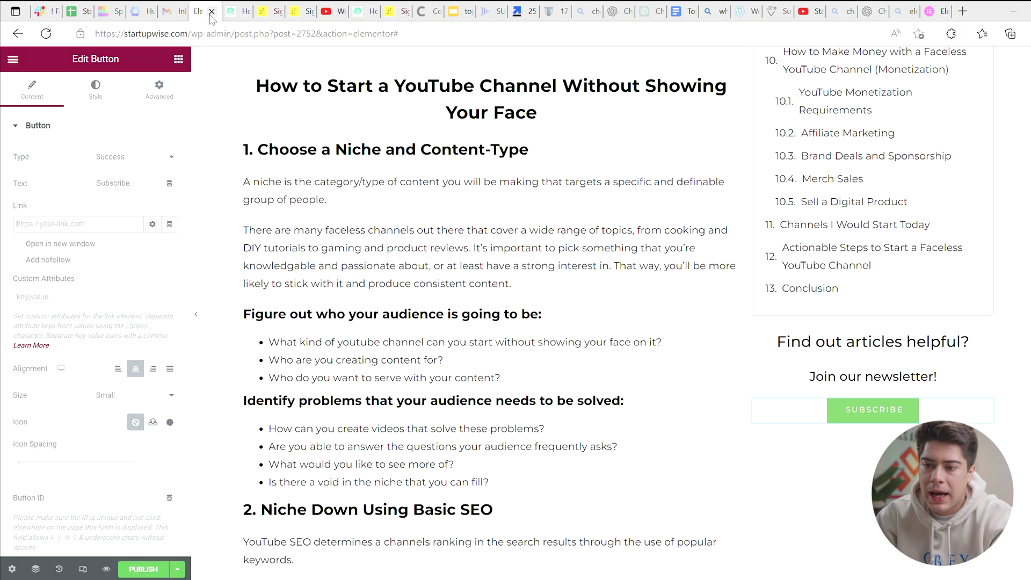
{"action": "key", "text": "ctrl+v"}
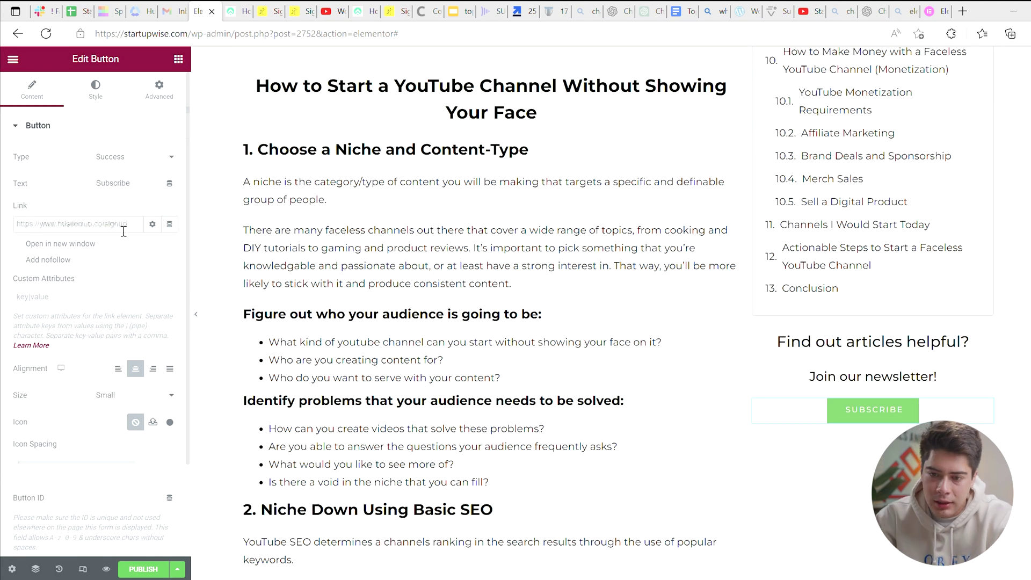
{"action": "left_click", "coordinate": [21, 246]}
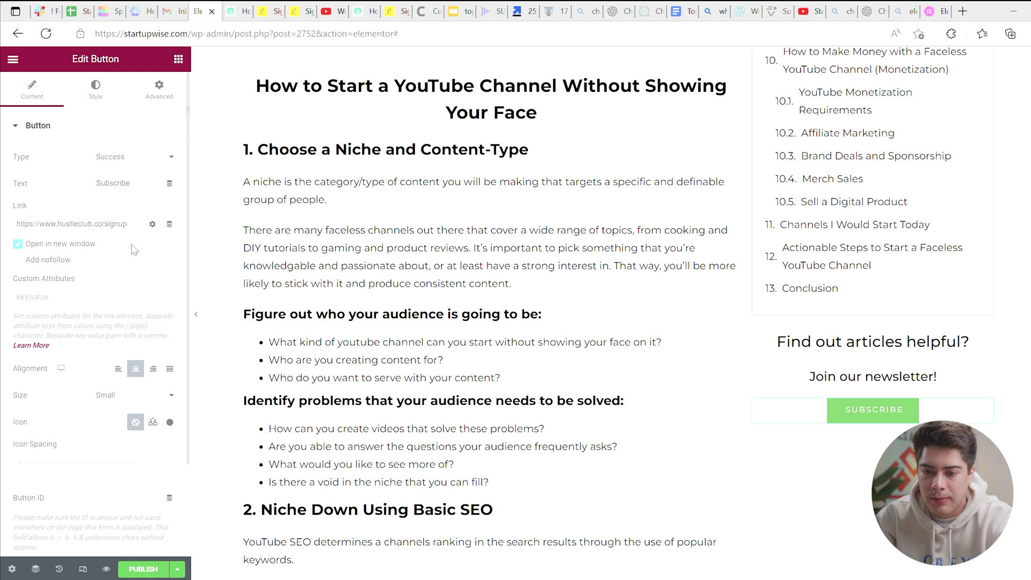
{"action": "left_click", "coordinate": [95, 89]}
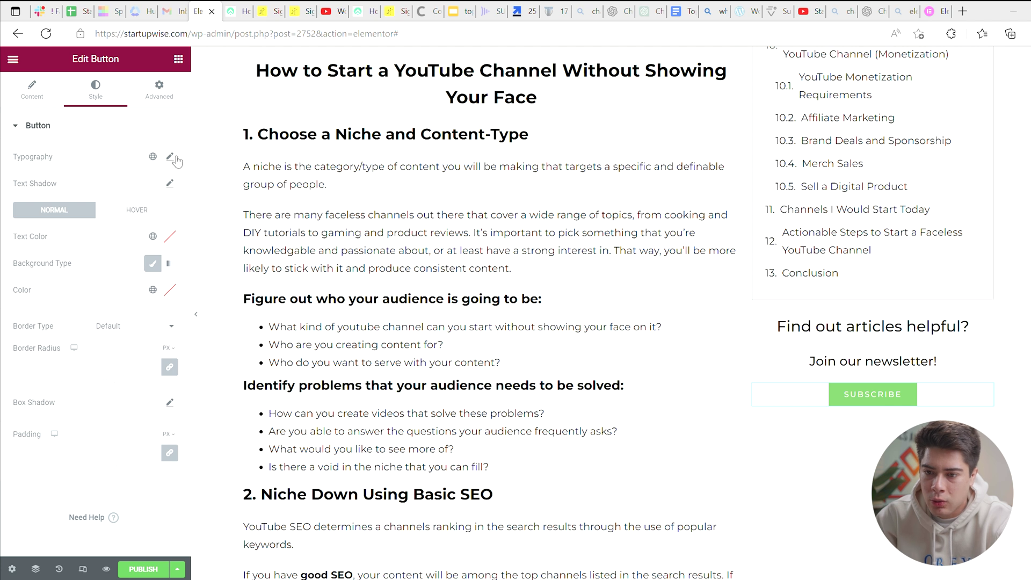
Set the Subscribe button's typography weight to 800 Extra Bold.
{"action": "left_click", "coordinate": [171, 157]}
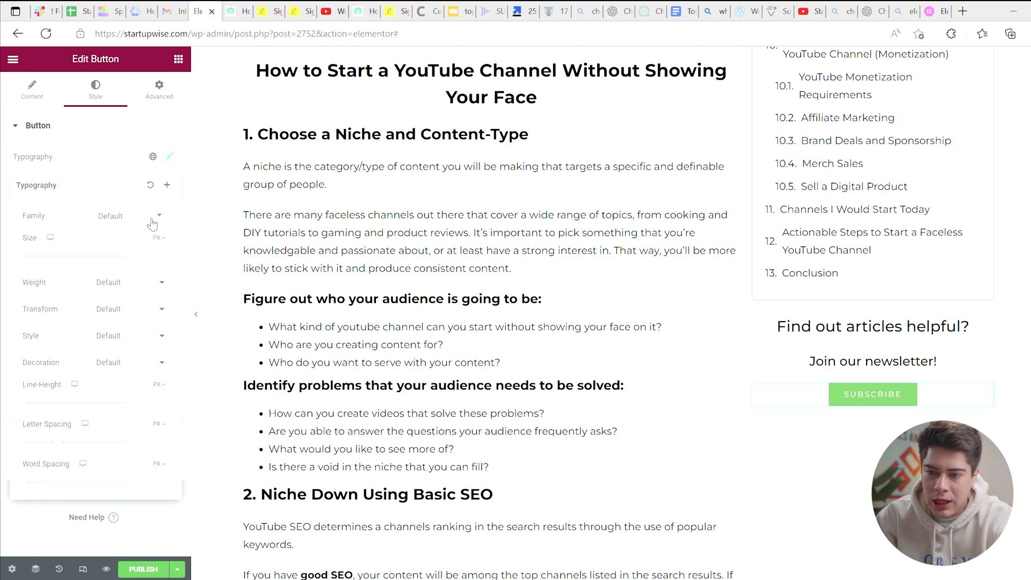
{"action": "left_click", "coordinate": [153, 284]}
{"action": "left_click", "coordinate": [134, 353]}
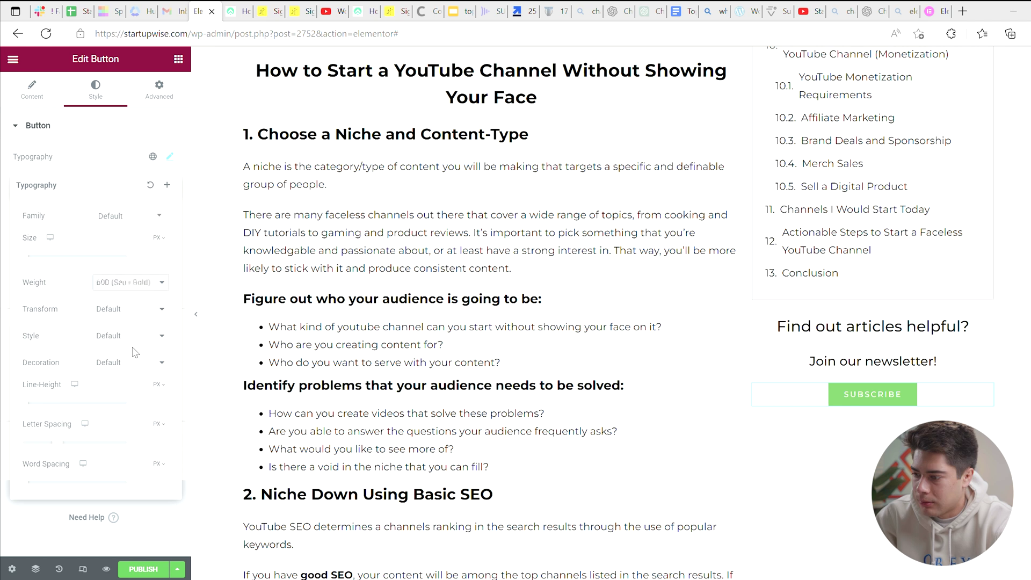
{"action": "left_click", "coordinate": [144, 285]}
{"action": "left_click", "coordinate": [139, 371]}
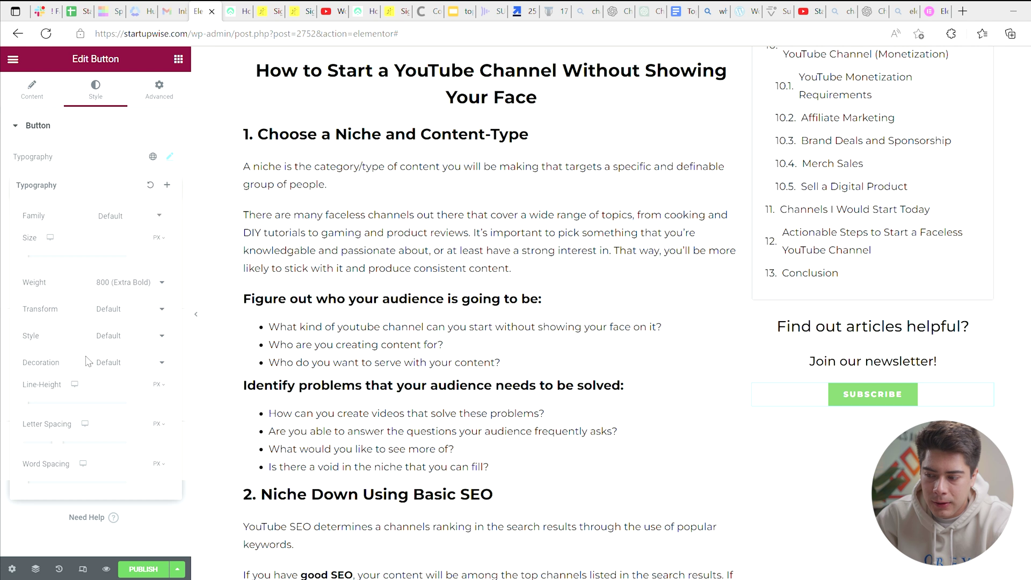
Make the button text turn grey #959595 on hover.
{"action": "left_click", "coordinate": [135, 212]}
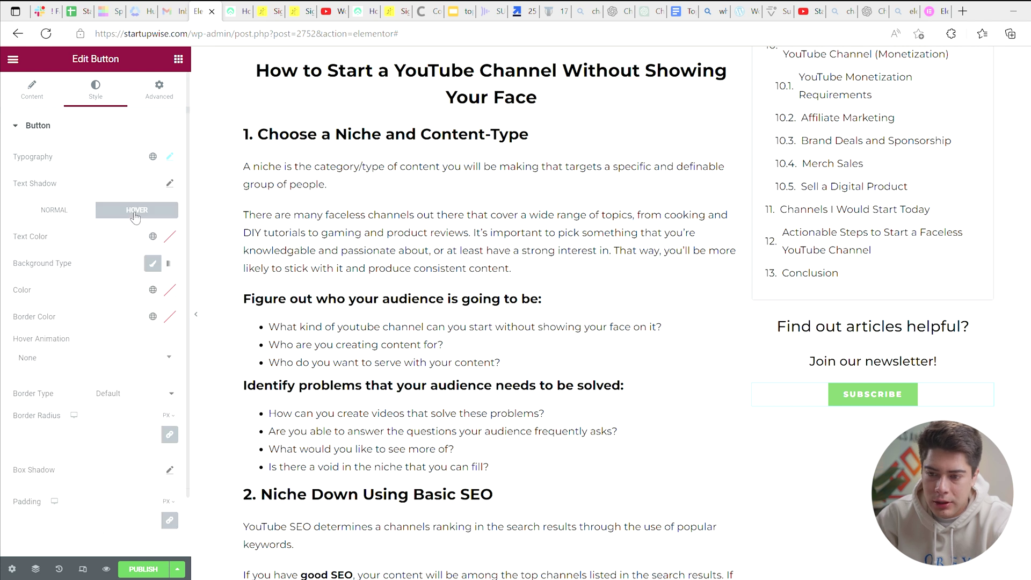
{"action": "left_click", "coordinate": [155, 237]}
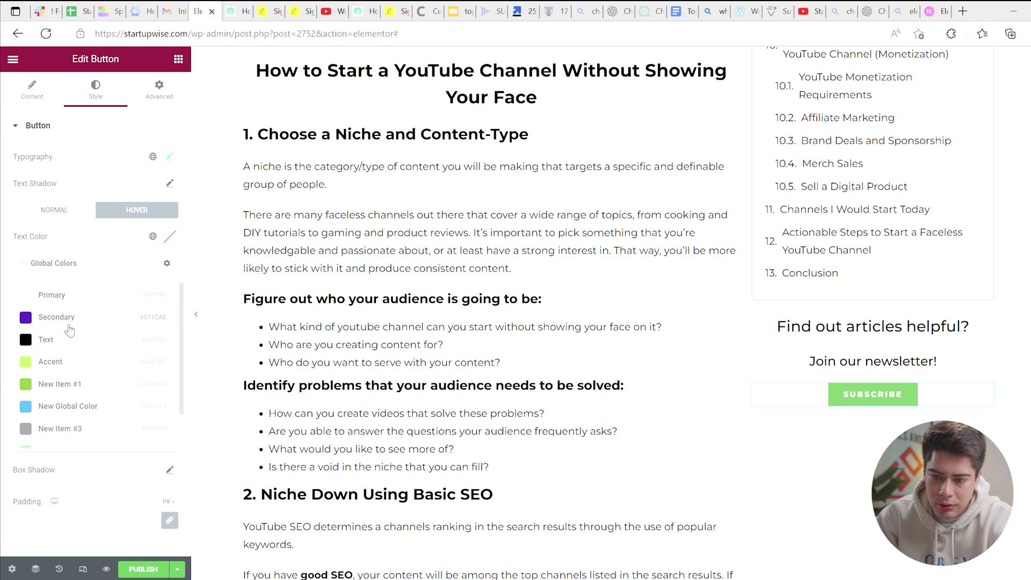
{"action": "scroll", "coordinate": [60, 355], "scroll_direction": "down", "scroll_amount": 1}
{"action": "left_click", "coordinate": [53, 320]}
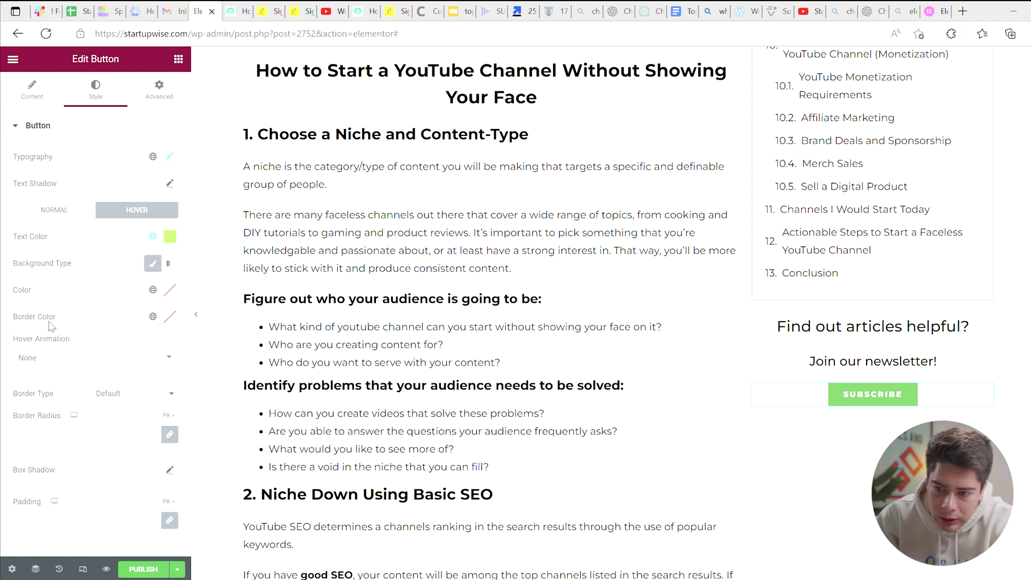
{"action": "left_click", "coordinate": [153, 236]}
{"action": "left_click", "coordinate": [53, 395]}
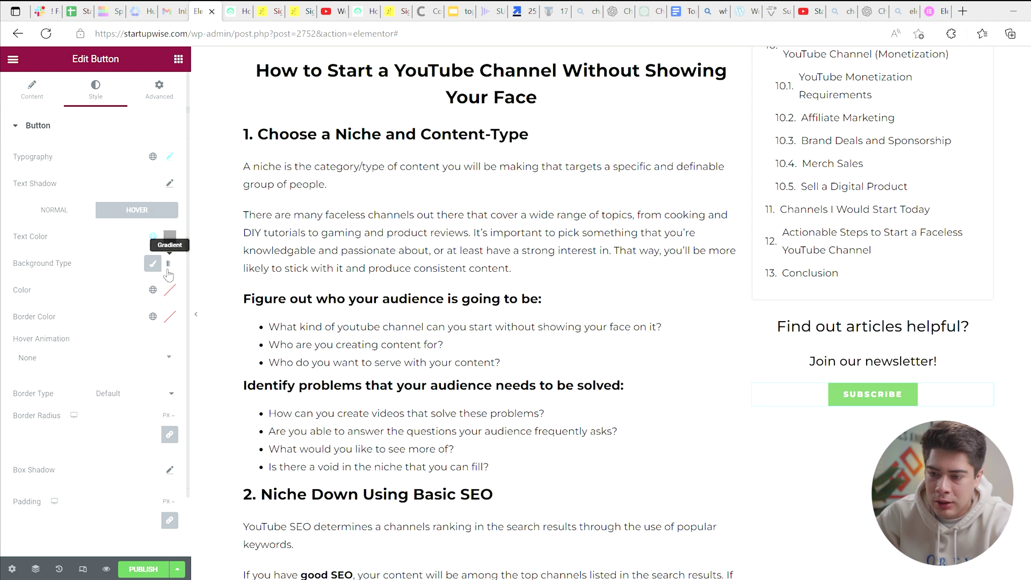
{"action": "left_click", "coordinate": [170, 236]}
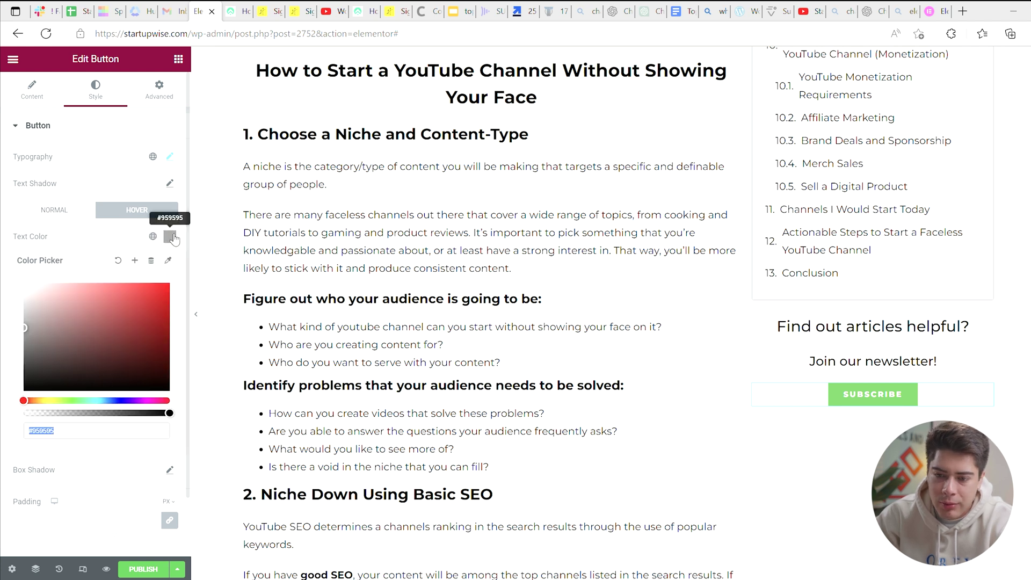
{"action": "left_click", "coordinate": [80, 401]}
{"action": "left_click", "coordinate": [869, 401]}
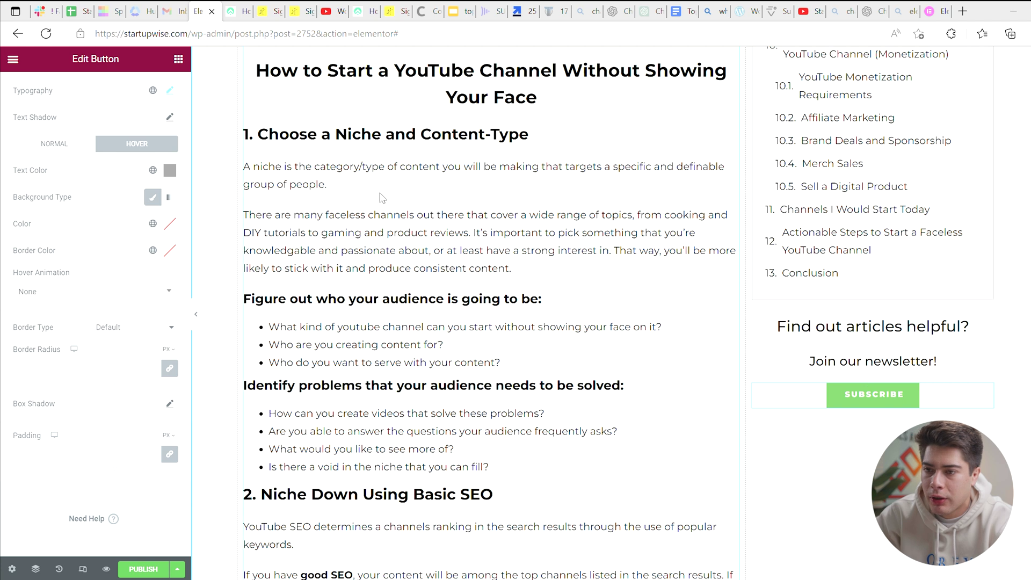
Switch to the Hustle Club signup page tab in Edge.
{"action": "left_click", "coordinate": [272, 15]}
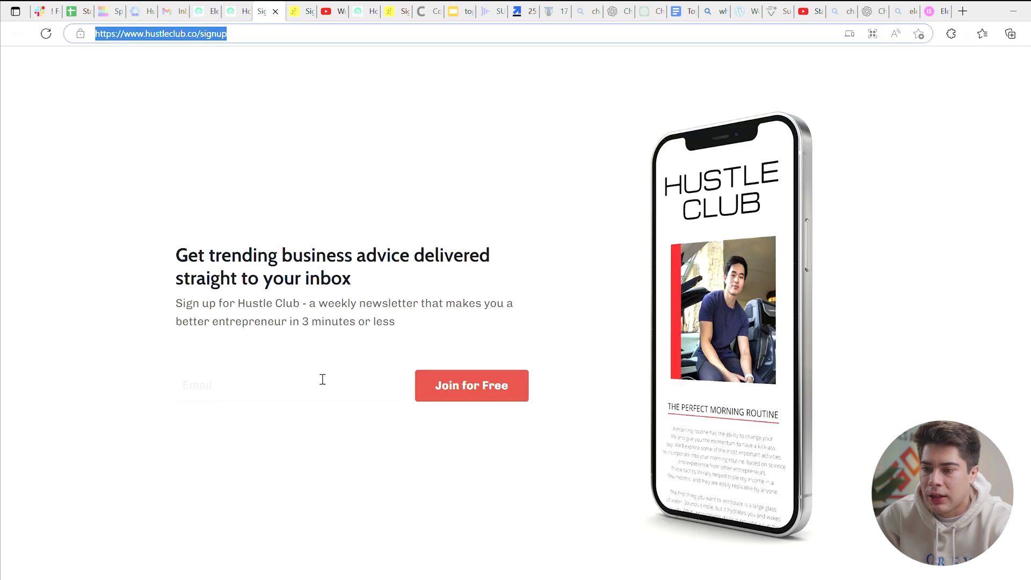